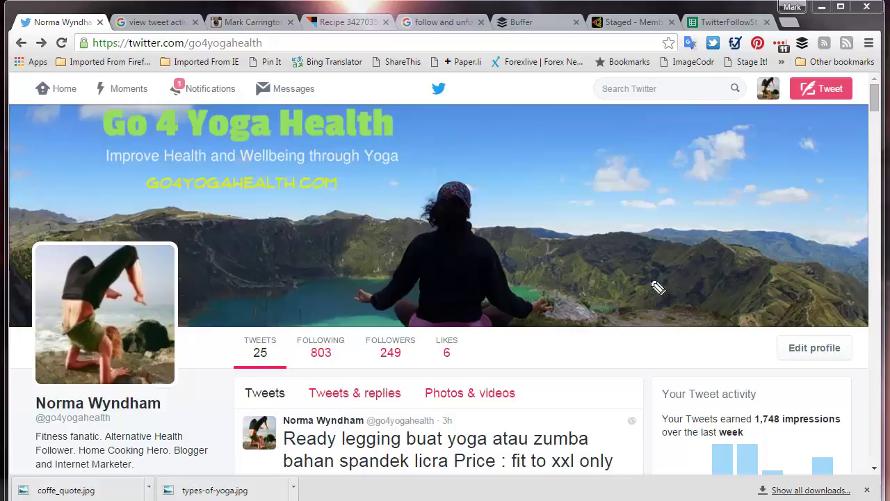
Mark the Following, Followers and Tweets counts on the Twitter profile with pen strokes and clear the marks.
left_click_drag(318, 421, 330, 364)
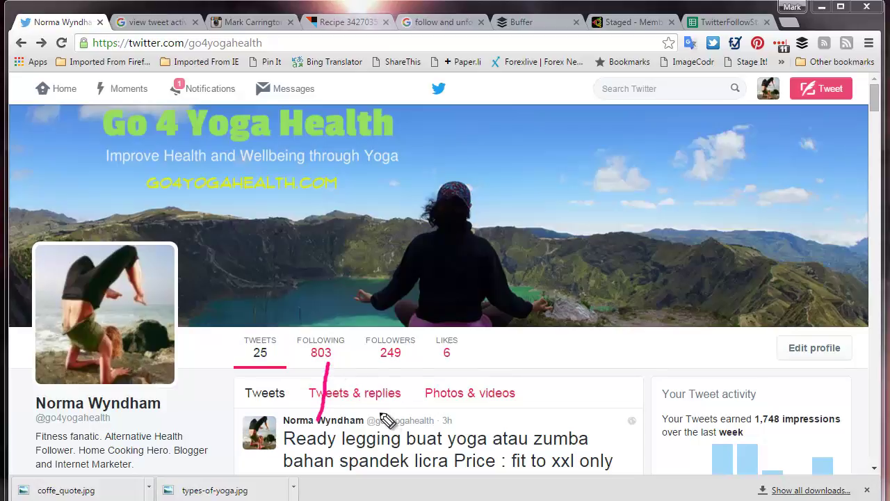
left_click_drag(384, 420, 396, 371)
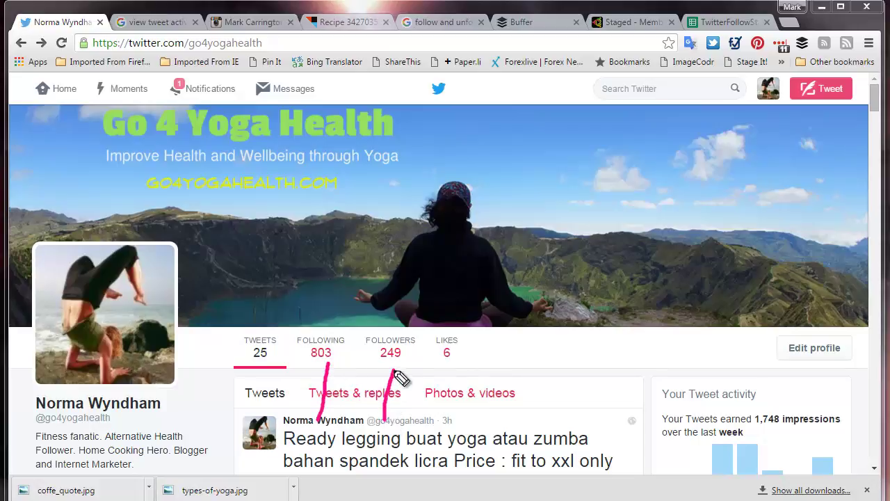
left_click_drag(248, 418, 254, 377)
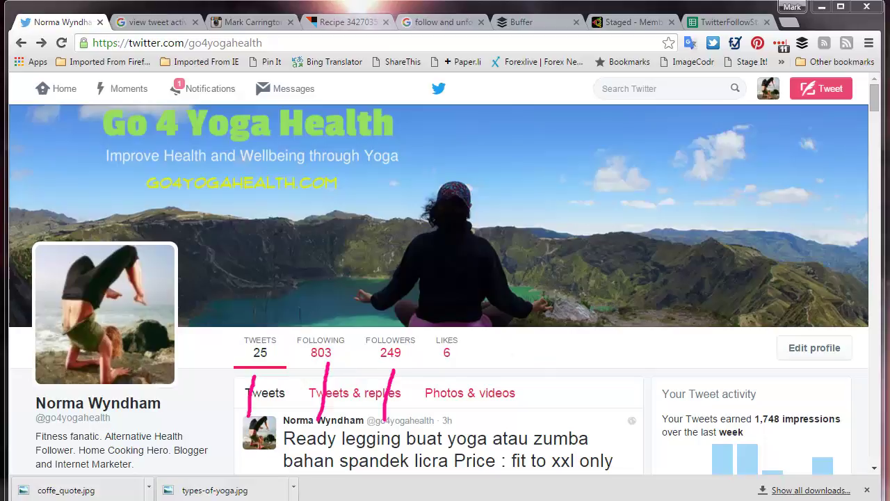
key("Escape")
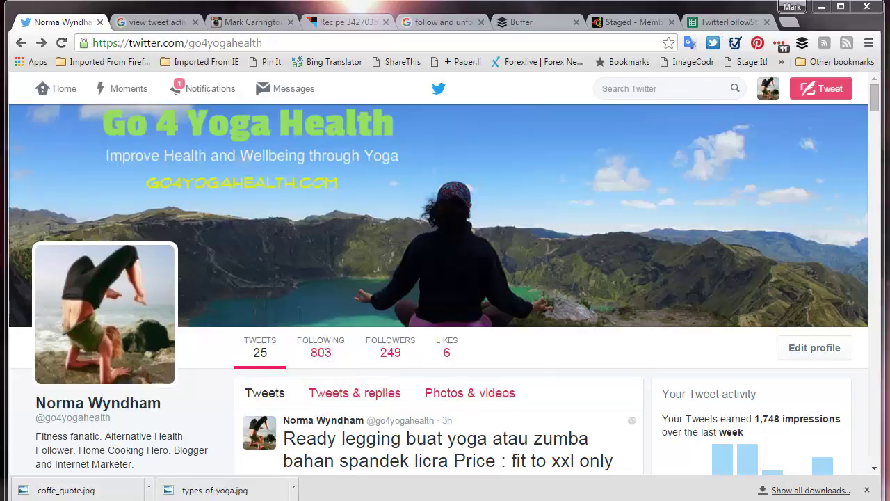
In the TwitterFollowStaged spreadsheet, mark the 04/03/2016 Go4YogaHealth figures and the 18/02/2016 and 04/03/2016 dates with pen strokes, and clear the marks.
left_click(739, 24)
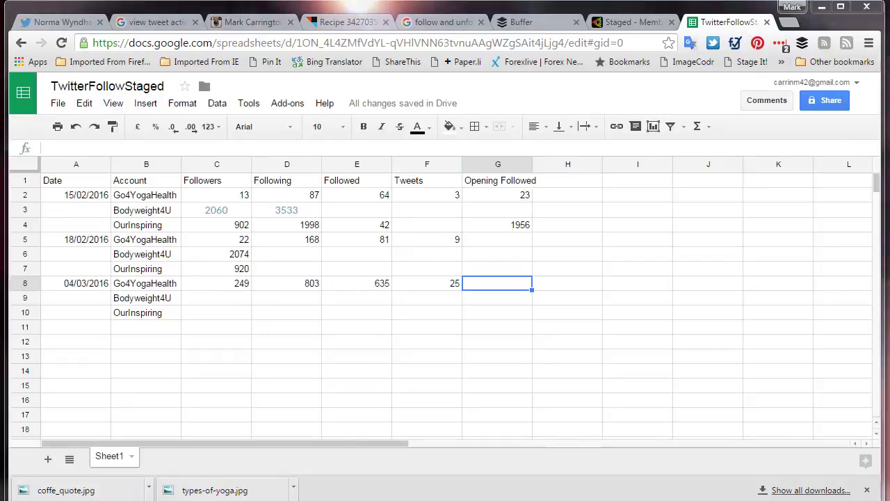
mouse_move(298, 293)
left_mouse_down()
mouse_move(215, 273)
mouse_move(216, 296)
mouse_move(285, 291)
left_mouse_up()
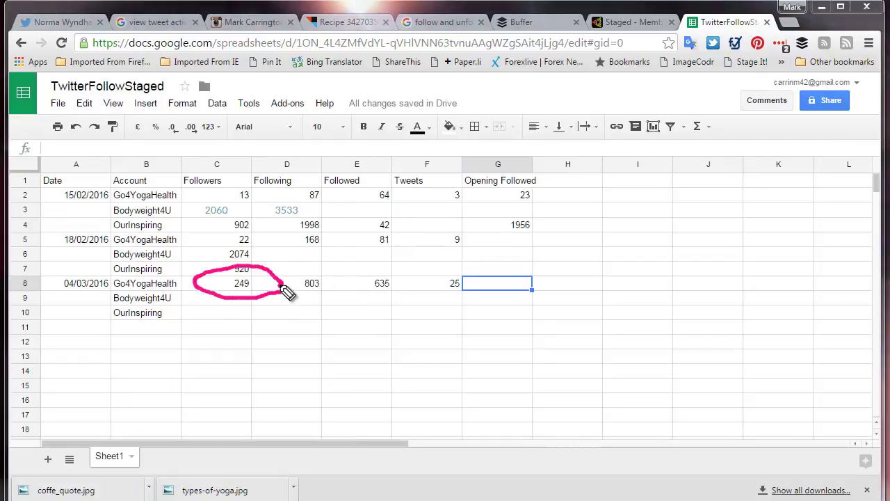
mouse_move(337, 272)
left_mouse_down()
mouse_move(276, 280)
mouse_move(339, 293)
mouse_move(337, 276)
left_mouse_up()
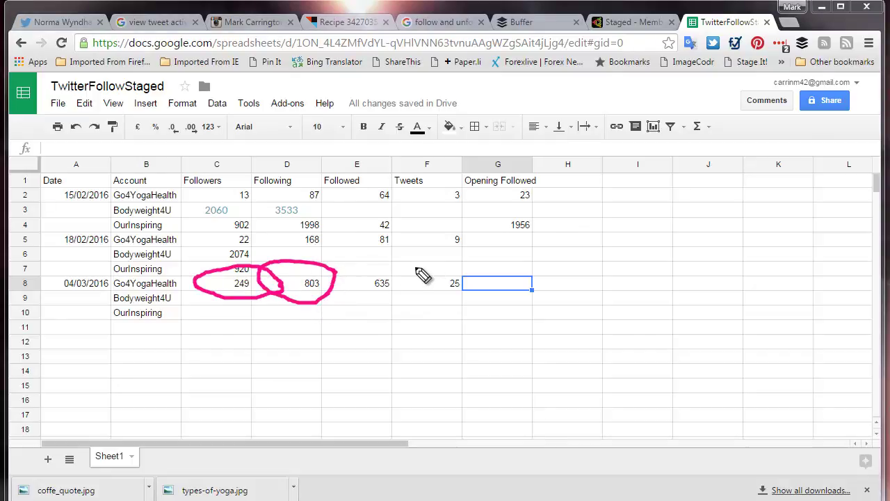
mouse_move(416, 269)
left_mouse_down()
mouse_move(360, 274)
mouse_move(363, 295)
mouse_move(407, 289)
mouse_move(409, 270)
left_mouse_up()
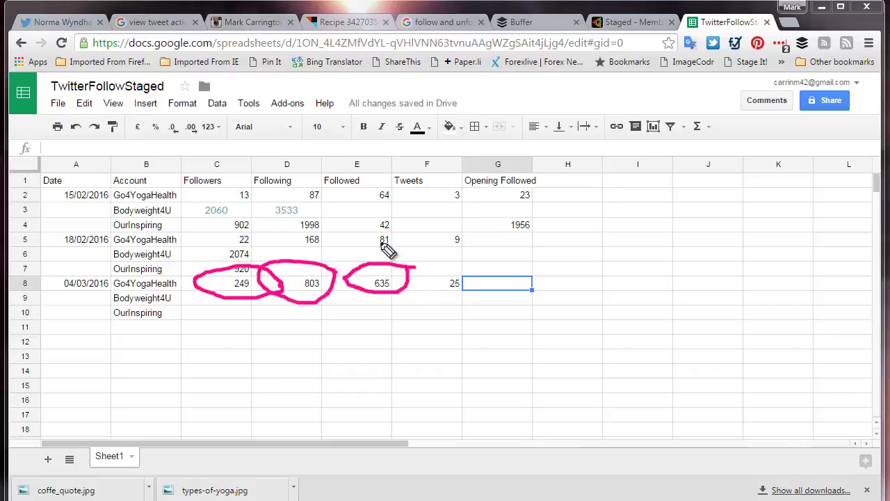
left_click_drag(63, 244, 96, 247)
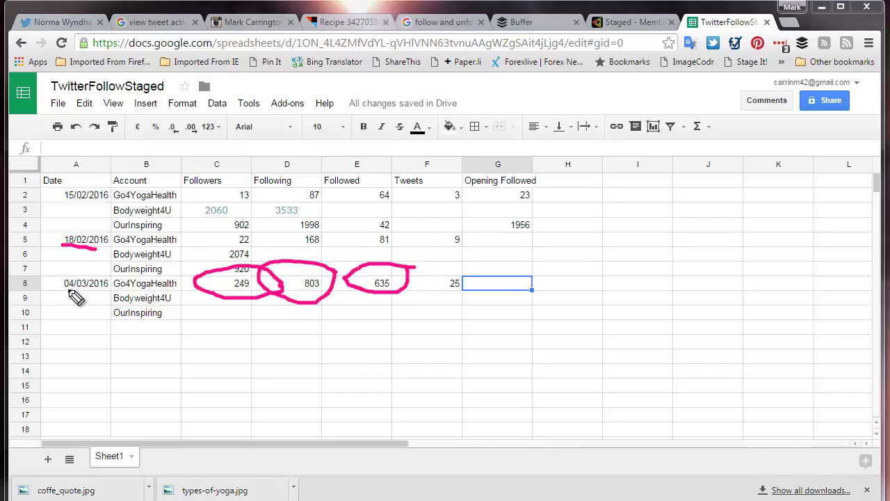
left_click_drag(58, 295, 96, 288)
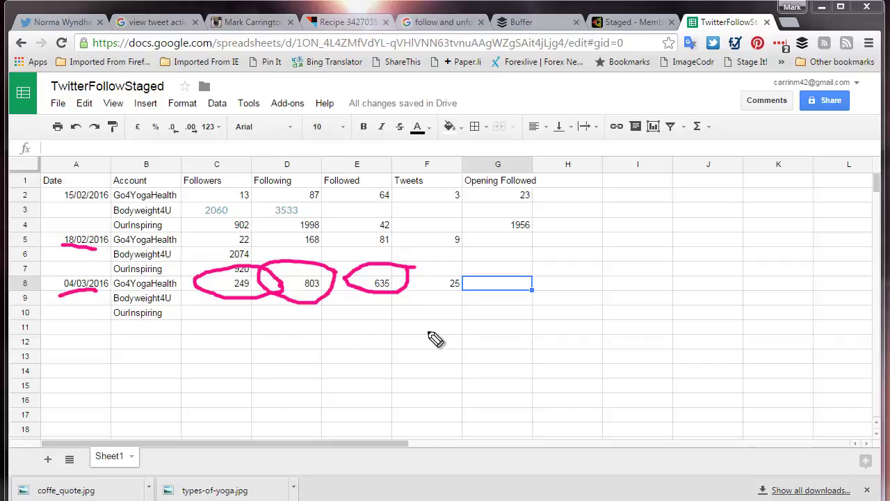
mouse_move(437, 291)
left_mouse_down()
mouse_move(462, 293)
mouse_move(465, 275)
mouse_move(426, 280)
mouse_move(436, 292)
left_mouse_up()
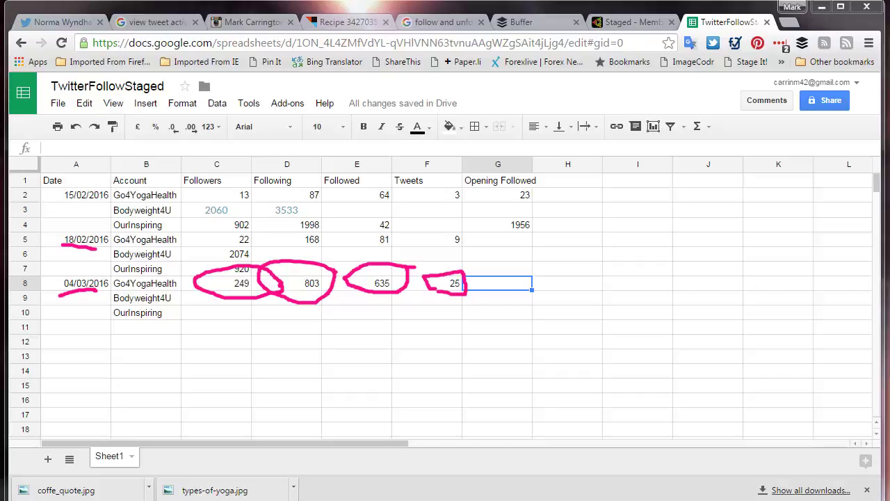
key("Escape")
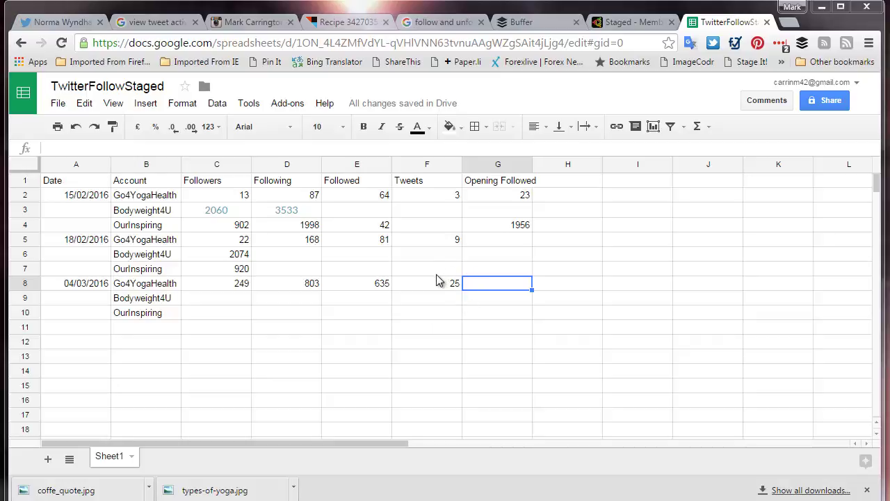
Return to the Go 4 Yoga Health Twitter profile and open its list of followed accounts.
left_click(67, 23)
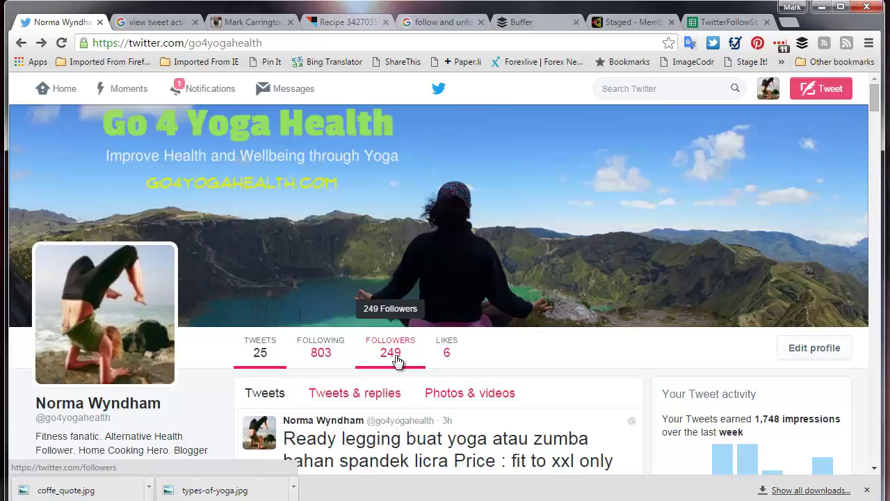
scroll(397, 361, "down", 1)
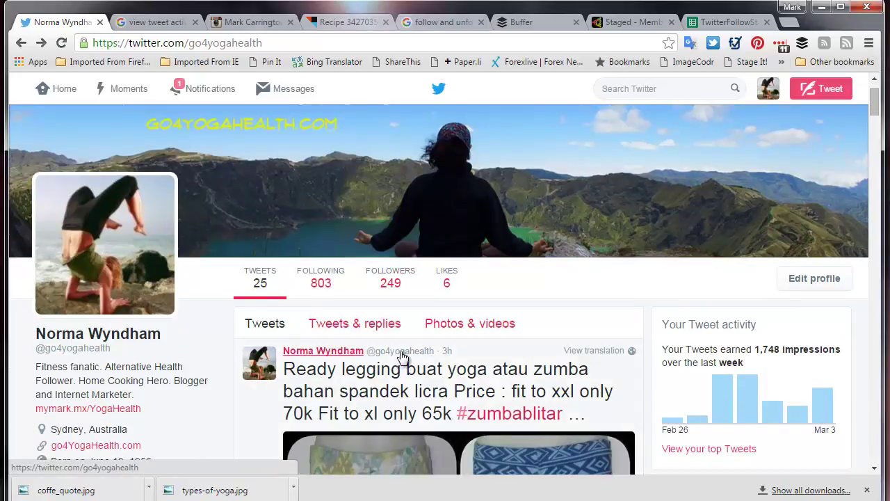
left_click(324, 282)
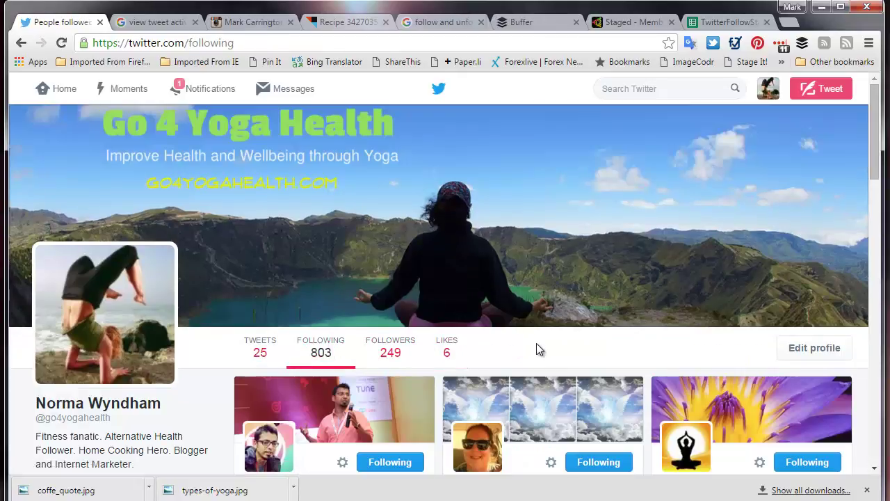
Browse the followed accounts to examine which ones follow the profile back.
scroll(537, 349, "down", 2)
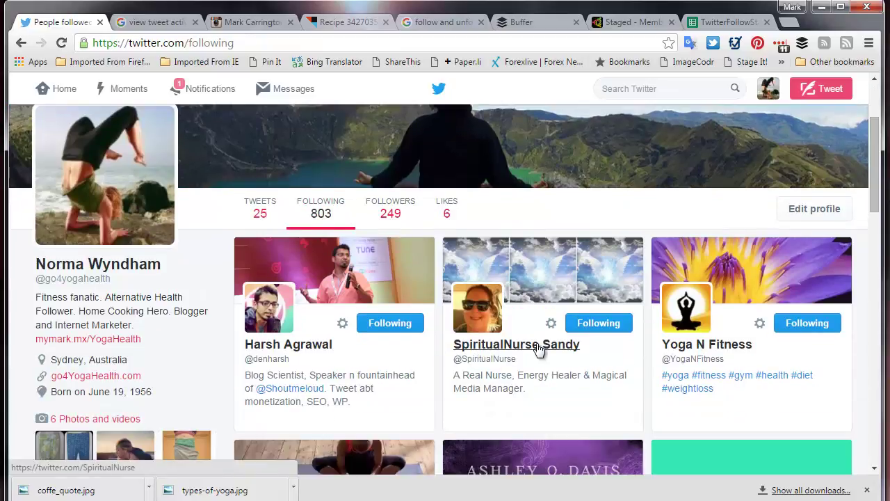
scroll(539, 350, "down", 2)
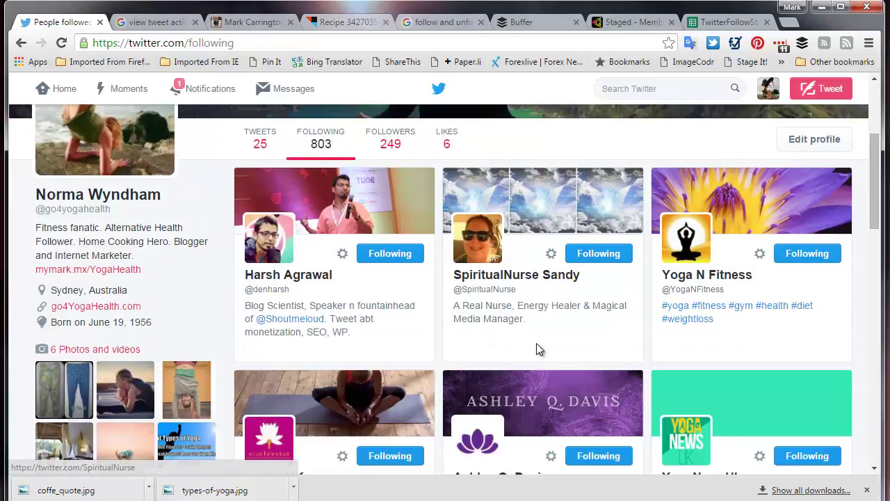
scroll(539, 350, "down", 5)
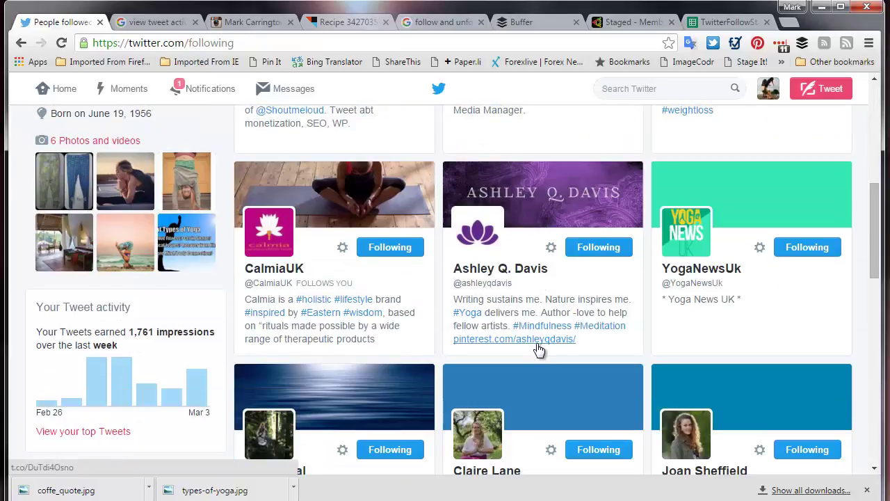
scroll(536, 343, "down", 3)
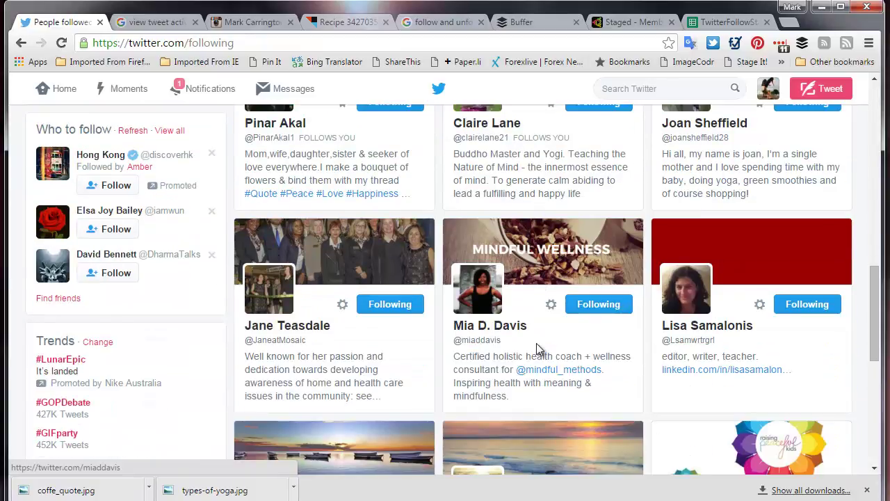
scroll(537, 343, "down", 1)
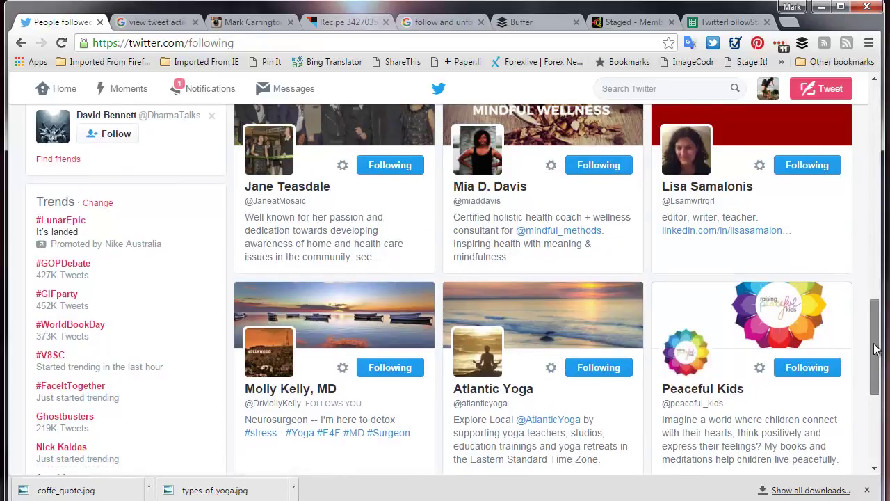
left_click_drag(878, 341, 880, 445)
scroll(879, 445, "down", 3)
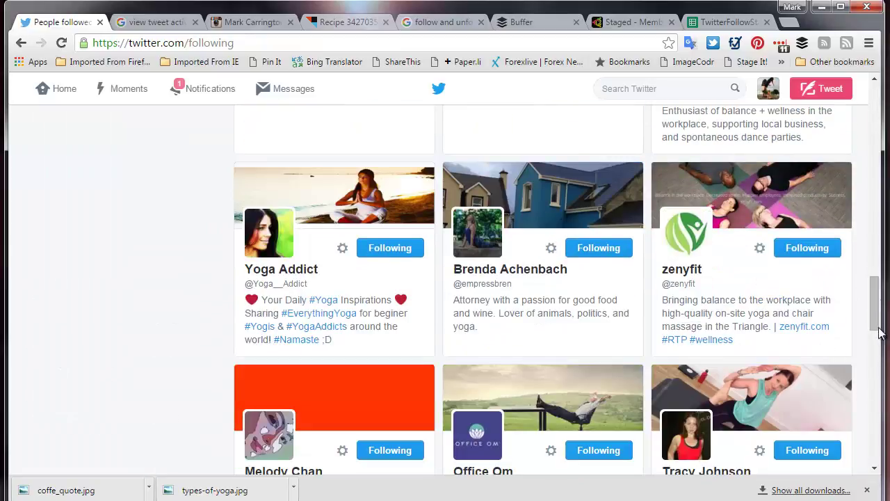
scroll(879, 446, "down", 8)
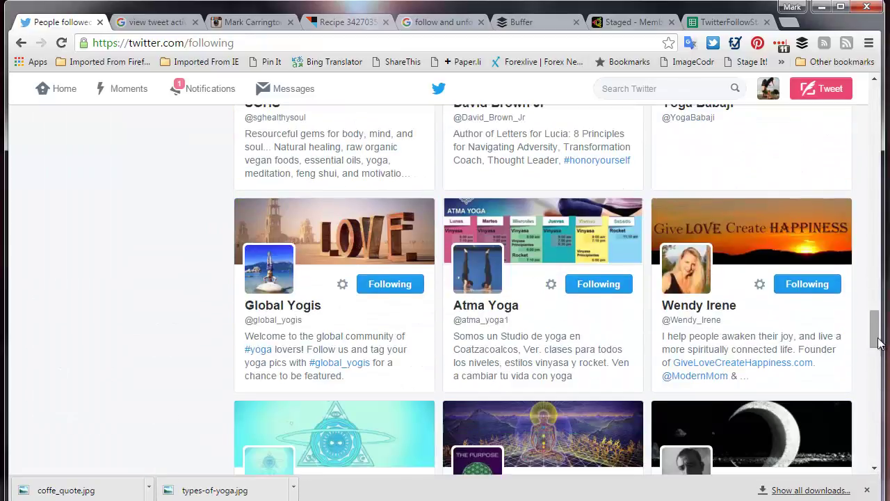
scroll(879, 452, "down", 10)
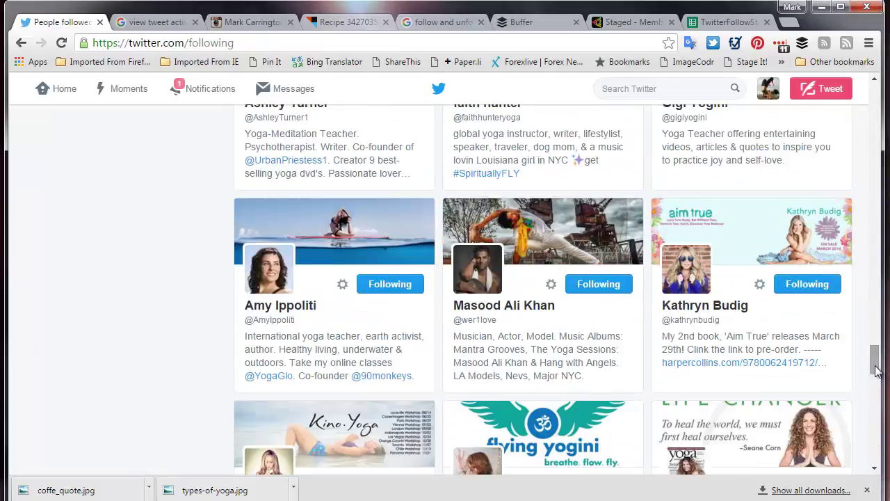
scroll(879, 435, "down", 5)
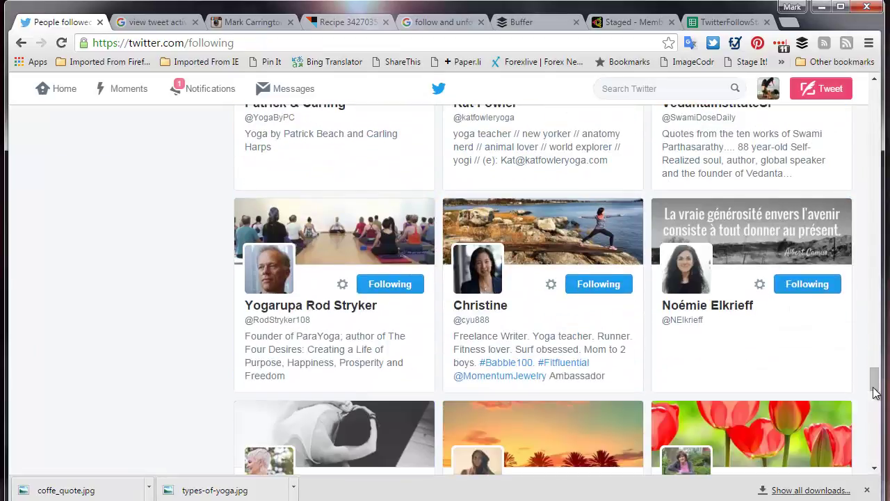
scroll(879, 464, "down", 10)
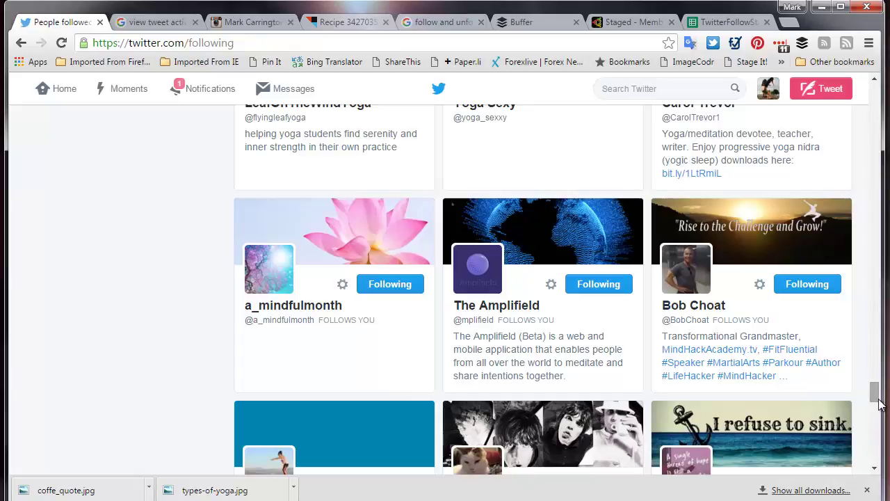
scroll(879, 404, "down", 5)
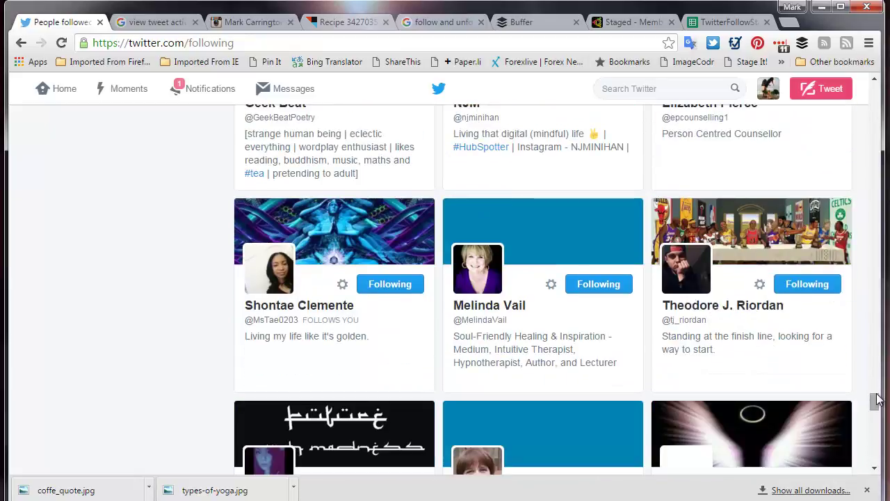
scroll(876, 389, "down", 3)
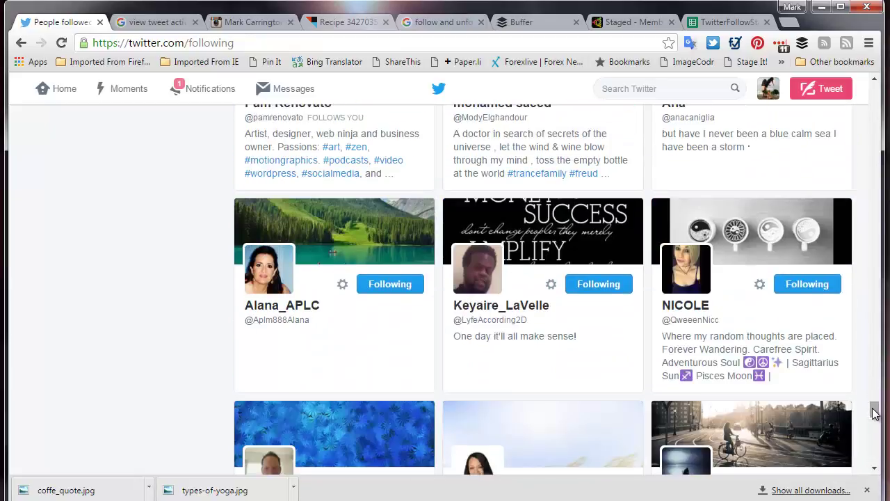
scroll(536, 423, "down", 3)
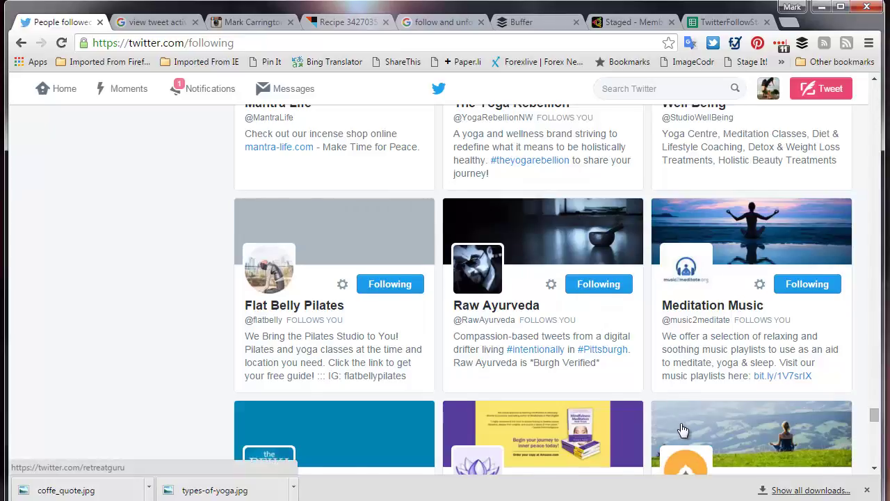
scroll(683, 430, "down", 3)
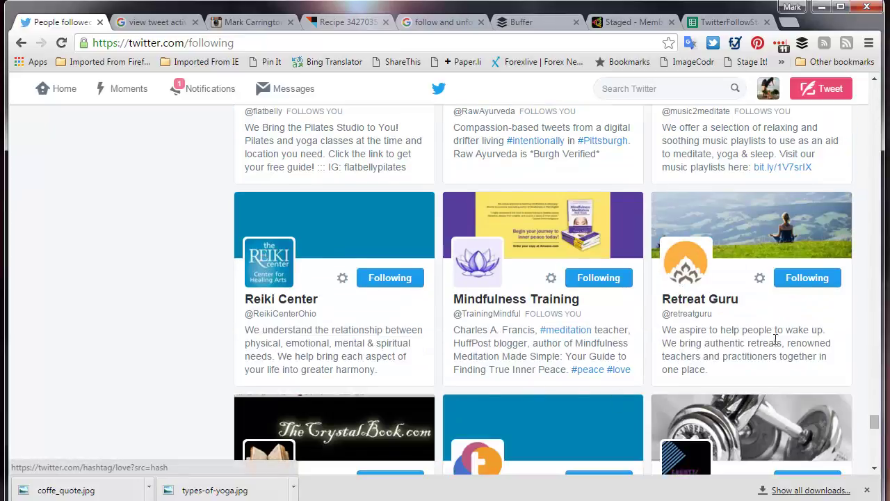
scroll(696, 375, "down", 2)
scroll(695, 379, "up", 9)
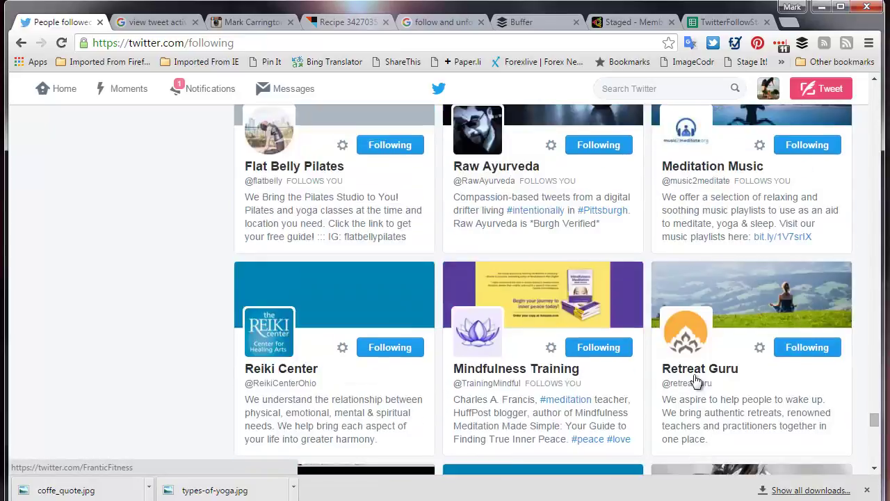
Return to the start of the followed accounts list and compare the profile's Followers and Following counts.
left_click_drag(875, 412, 878, 90)
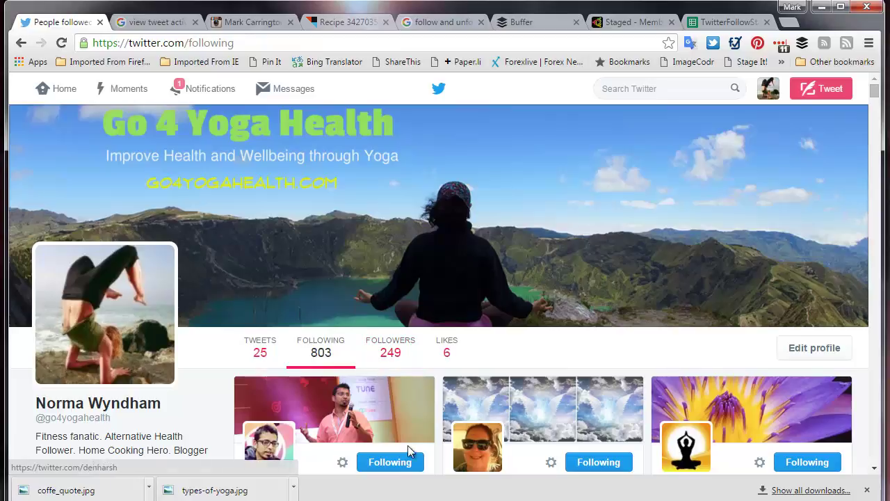
scroll(478, 440, "down", 1)
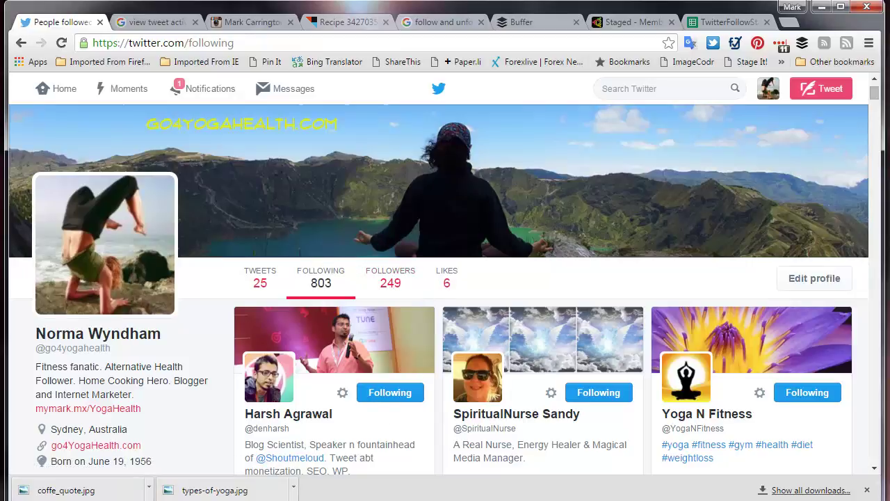
mouse_move(408, 257)
left_mouse_down()
mouse_move(407, 230)
mouse_move(328, 234)
mouse_move(324, 257)
left_mouse_up()
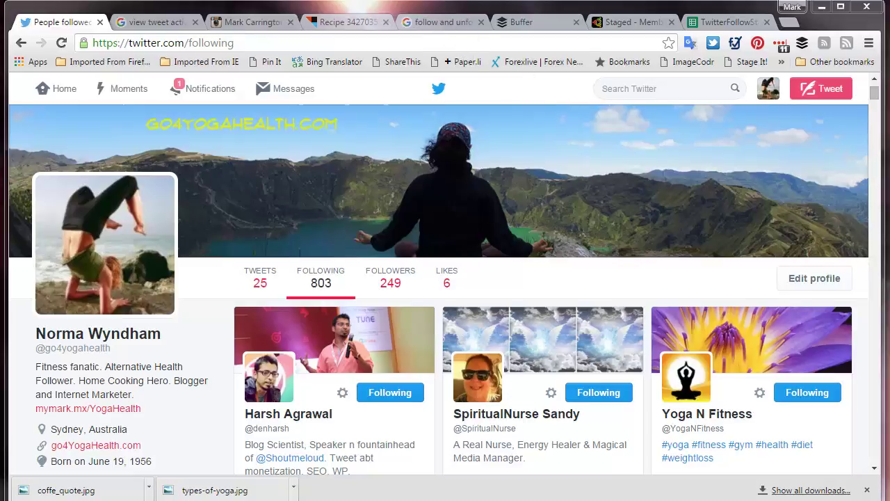
Switch to the Google results for "follow and unfollow in twitter" and look through the listed follow and unfollow tools.
left_click(444, 22)
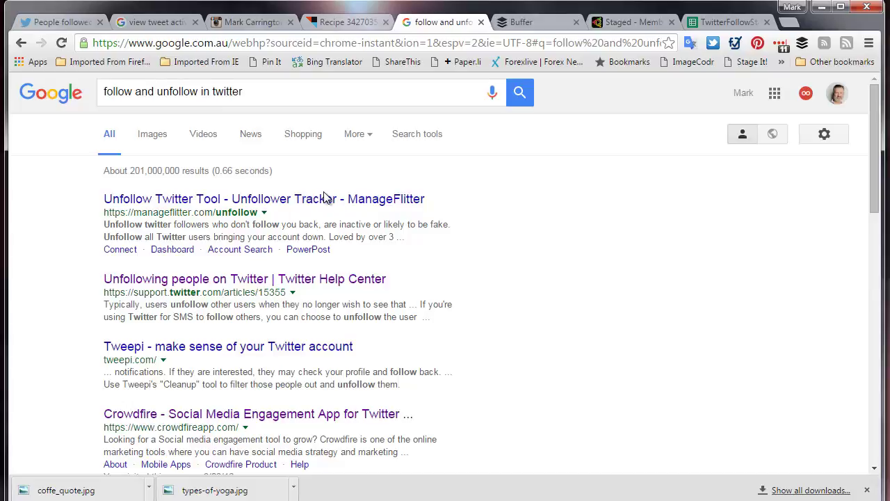
scroll(324, 198, "down", 1)
scroll(324, 197, "down", 2)
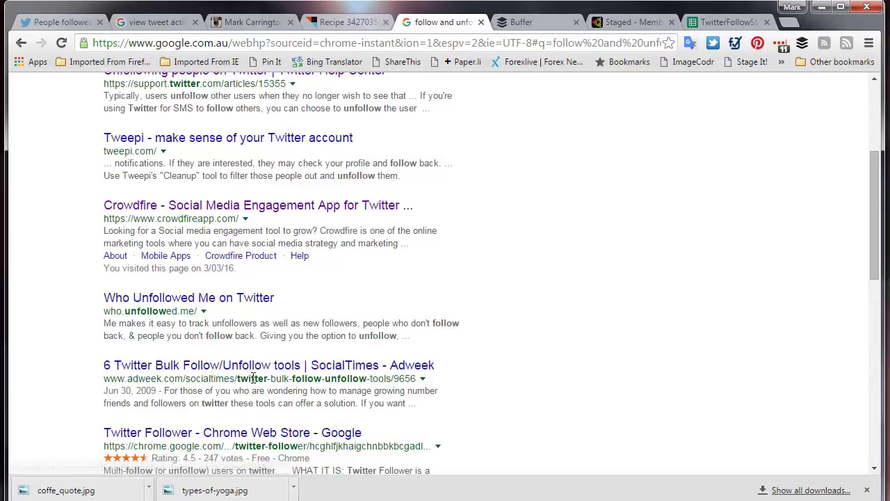
Open Crowdfire from the search results and check the Non Followers list and its sort-order options.
left_click(216, 206)
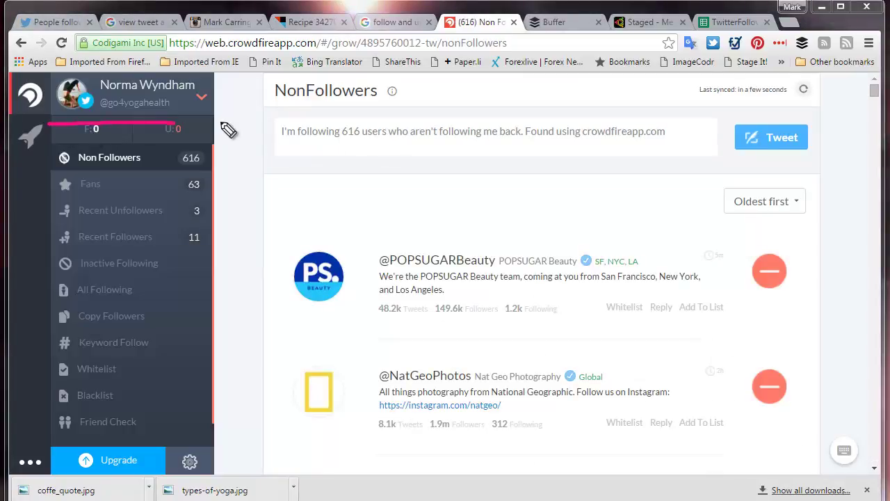
mouse_move(229, 129)
left_mouse_down()
mouse_move(208, 72)
mouse_move(61, 84)
mouse_move(49, 104)
mouse_move(52, 123)
left_mouse_up()
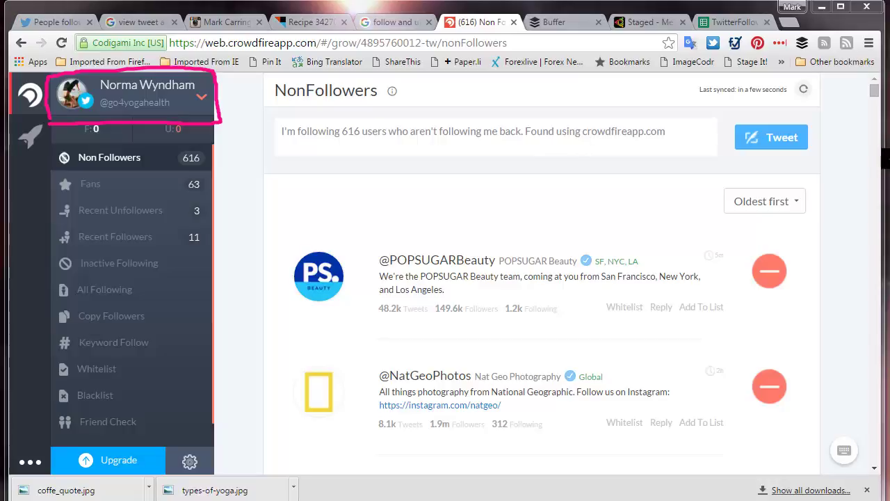
key("Escape")
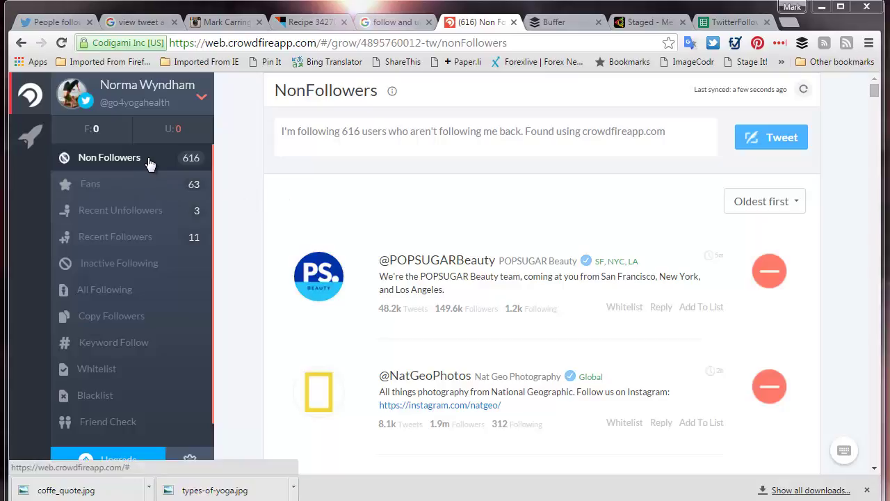
left_click(759, 208)
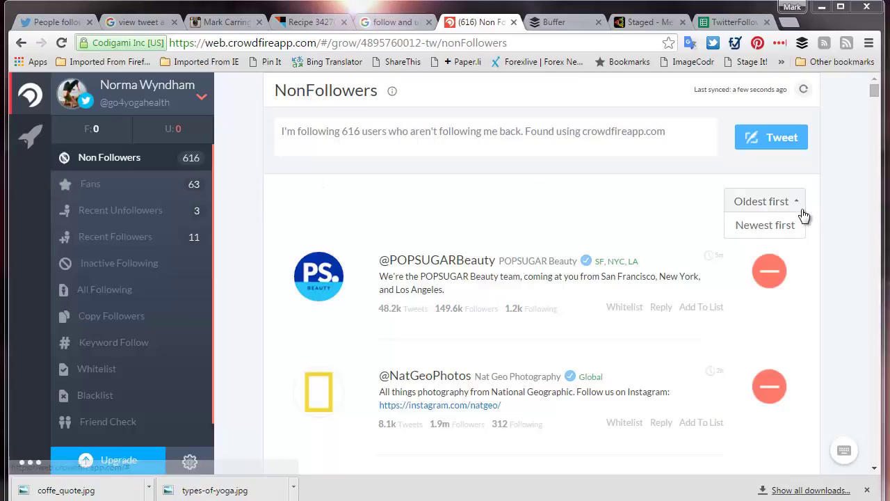
left_click(752, 203)
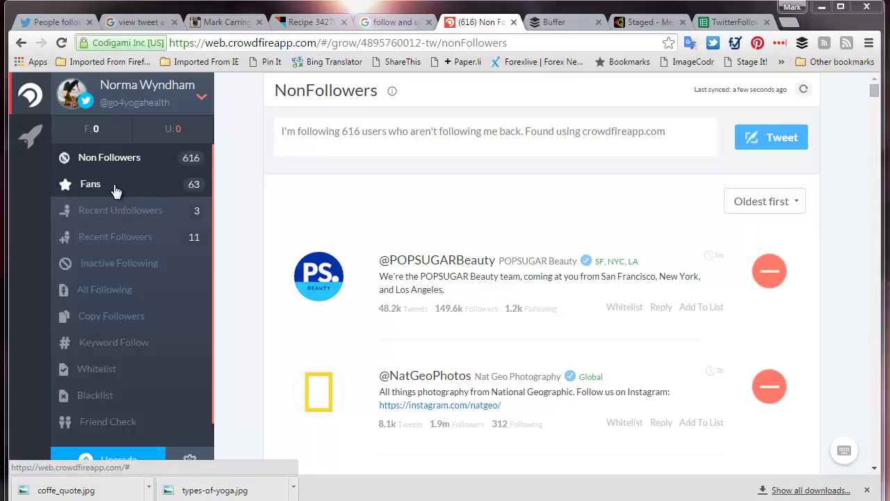
Open Recent Unfollowers and check whether the listed accounts are still being followed.
left_click(115, 211)
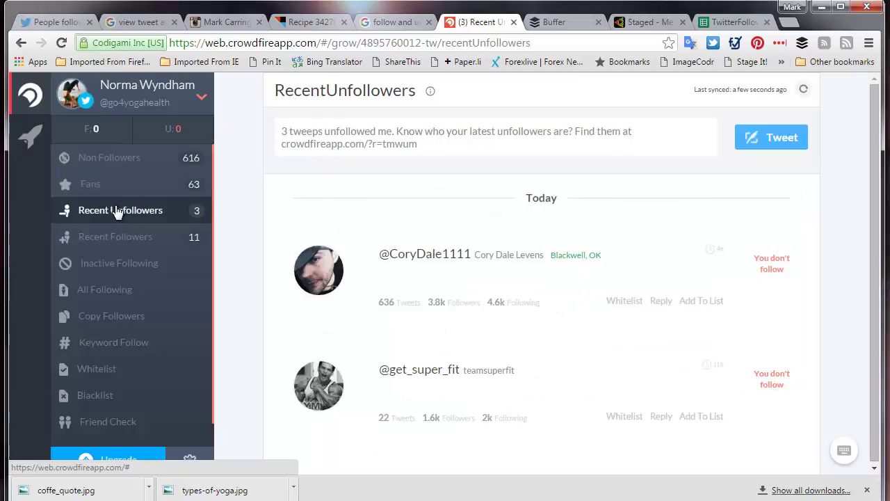
mouse_move(331, 259)
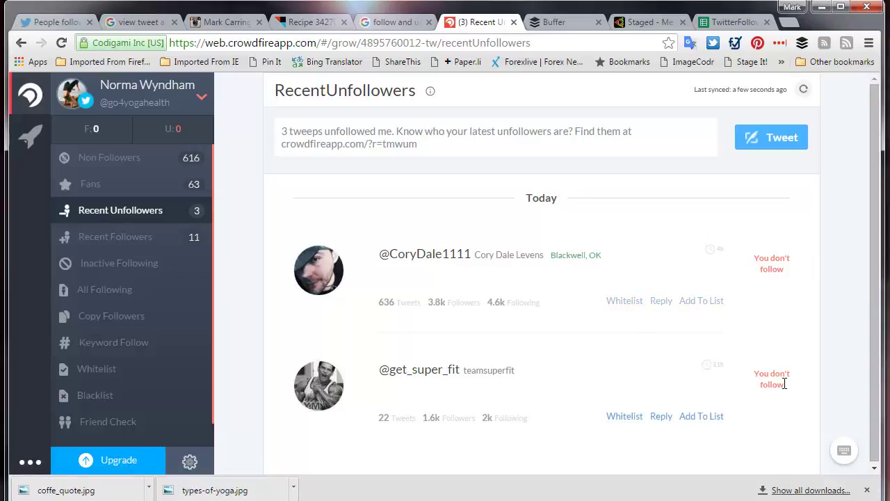
Open Recent Followers and follow back the first three listed accounts that are not yet followed.
left_click(98, 246)
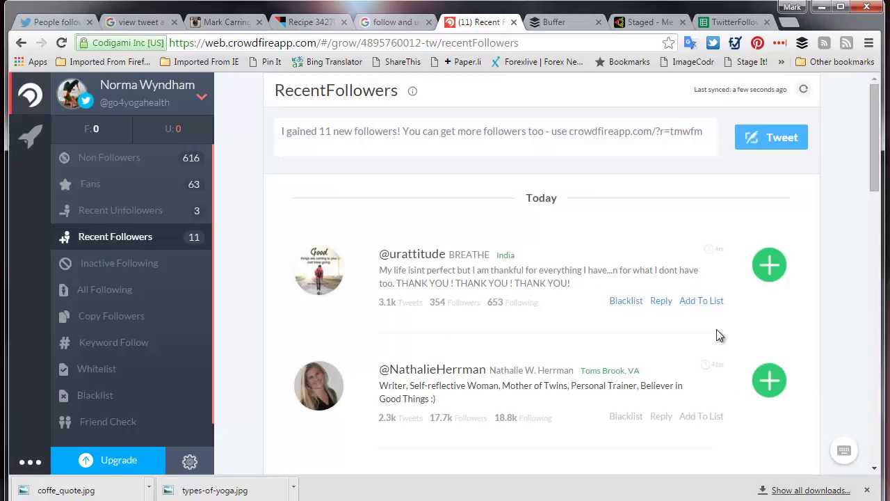
scroll(716, 330, "down", 3)
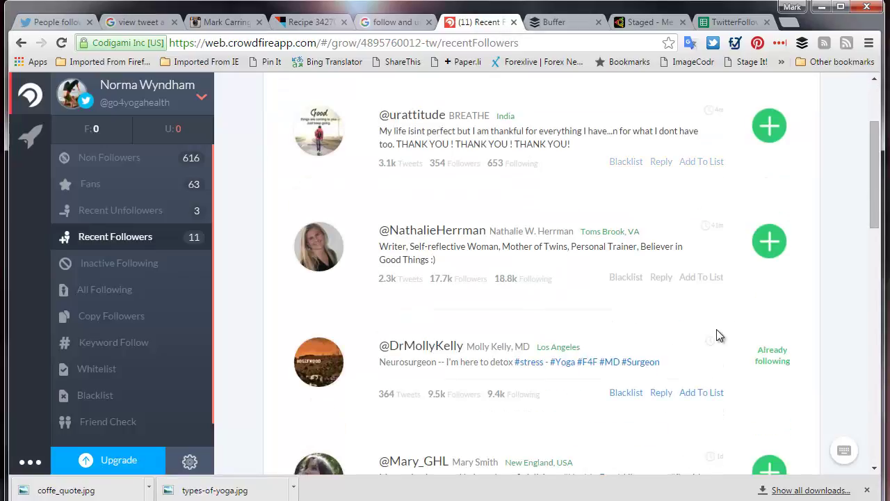
scroll(717, 329, "up", 3)
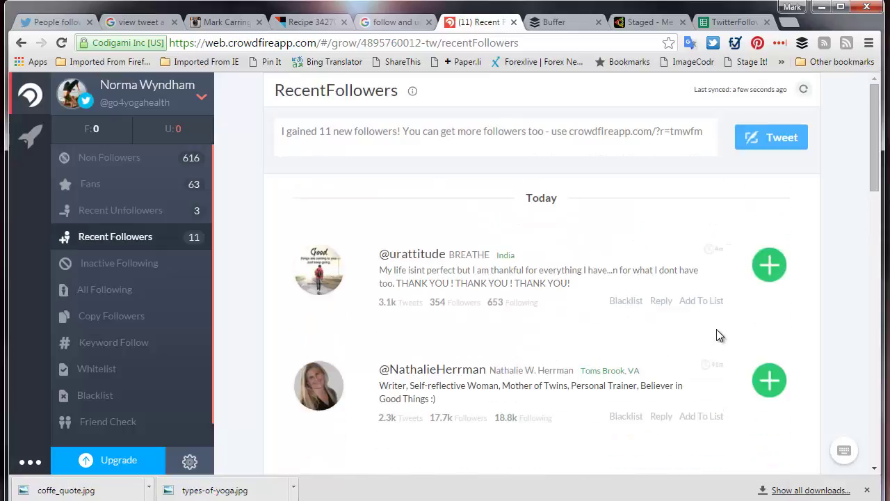
left_click(767, 275)
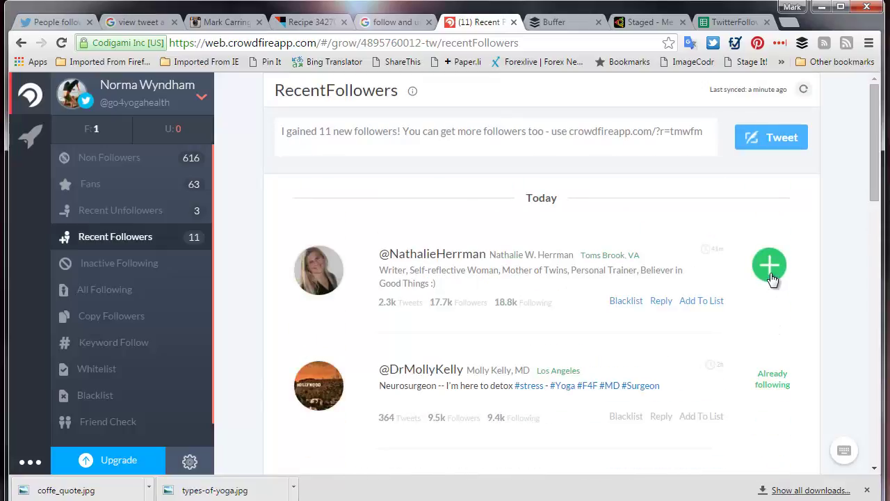
left_click(771, 277)
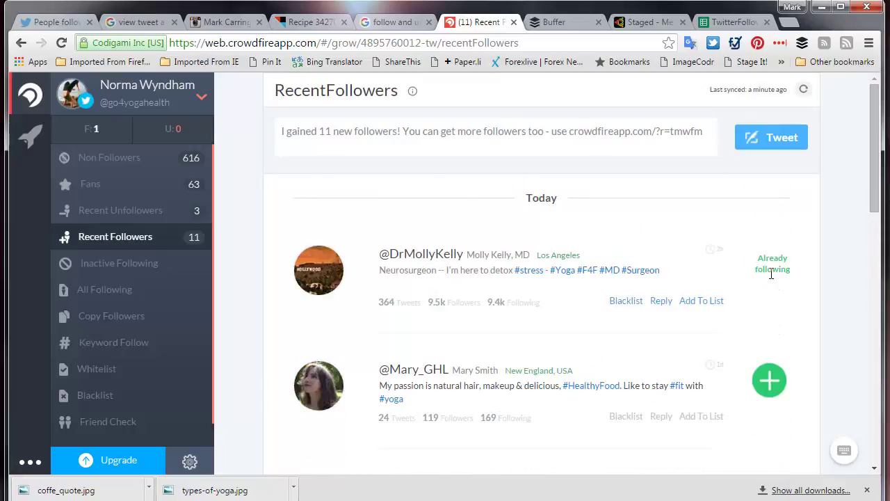
left_click(774, 393)
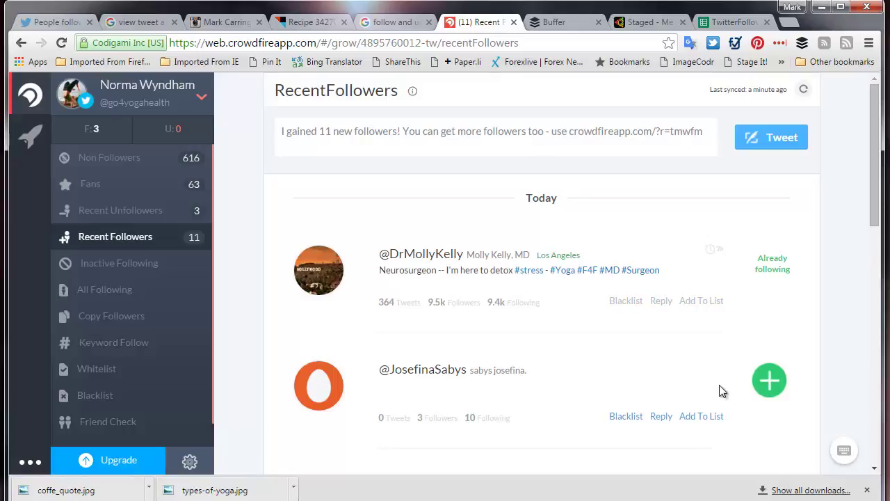
scroll(719, 385, "down", 1)
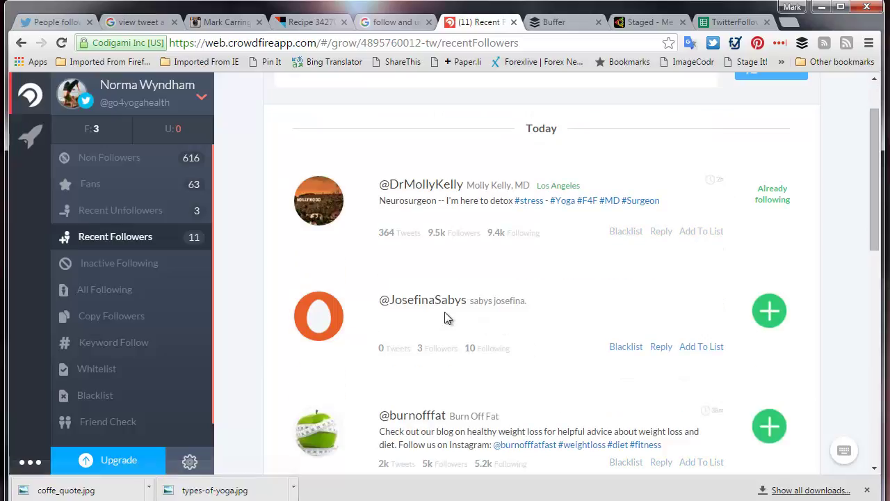
scroll(647, 341, "down", 1)
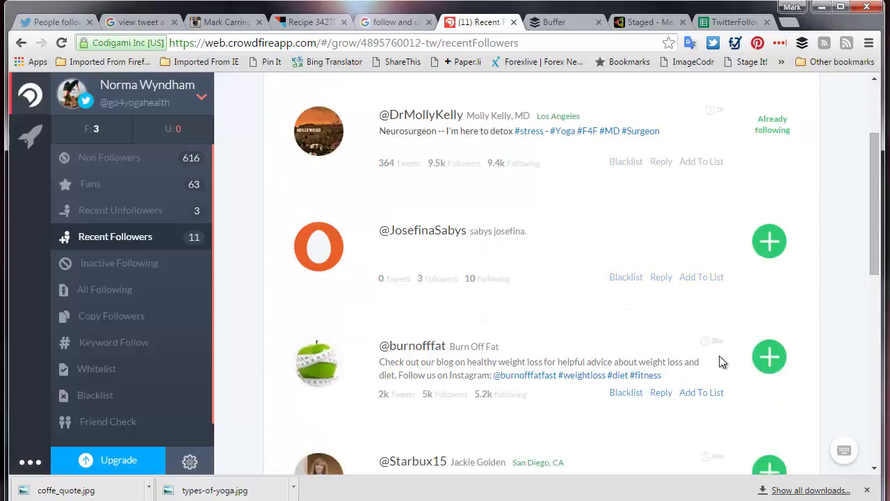
left_click(769, 357)
scroll(503, 361, "down", 1)
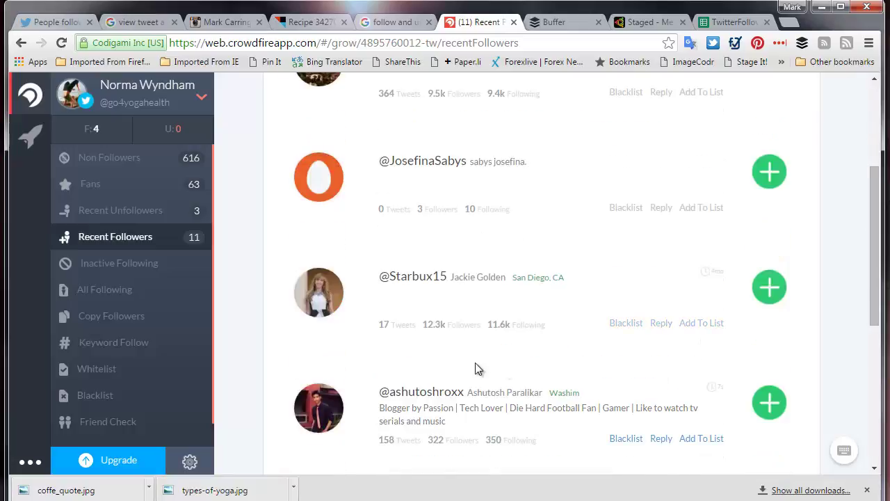
scroll(597, 290, "down", 1)
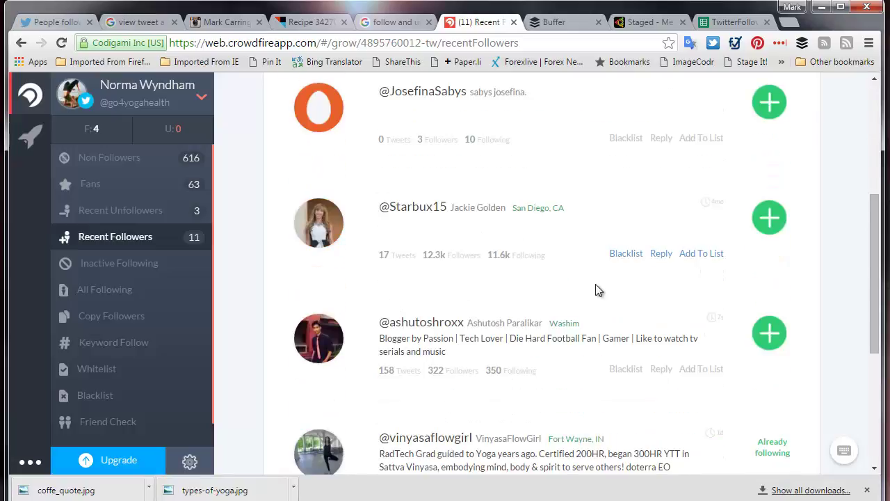
mouse_move(427, 215)
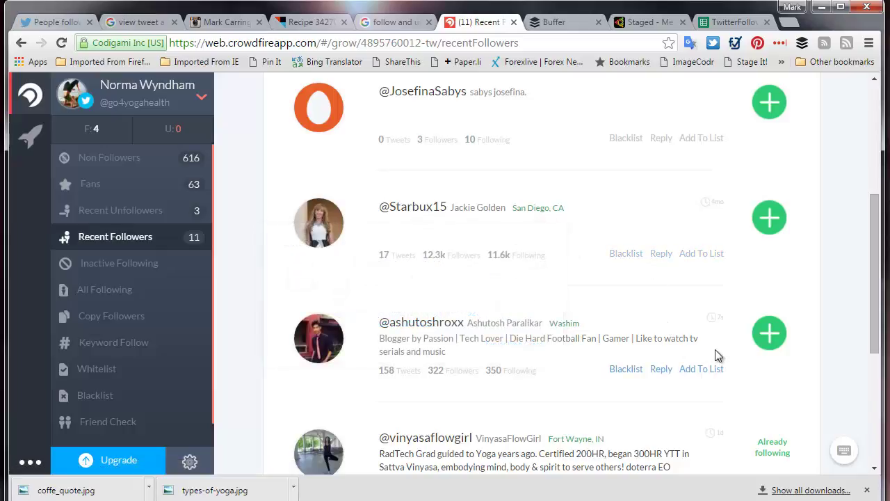
left_click(769, 334)
scroll(776, 334, "down", 1)
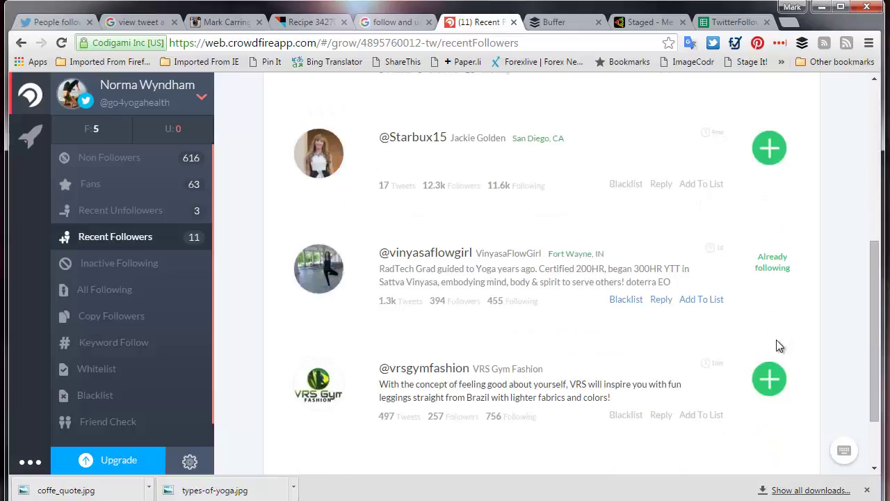
left_click(774, 377)
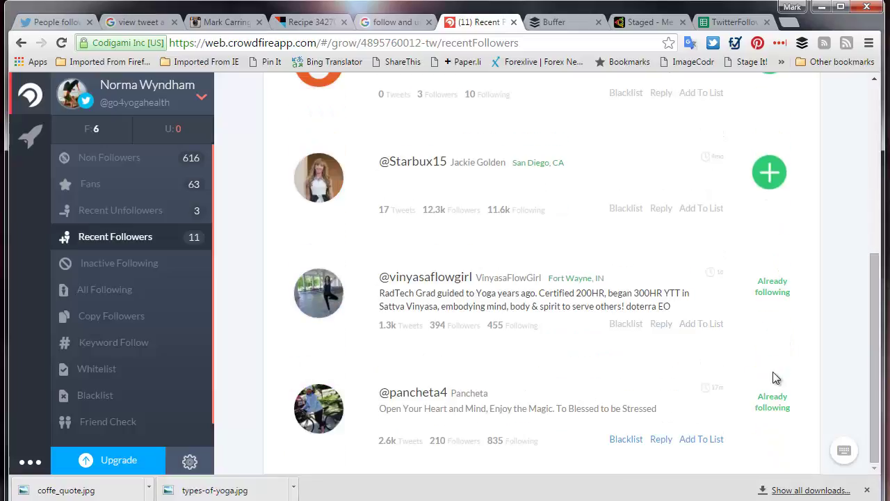
scroll(777, 378, "up", 5)
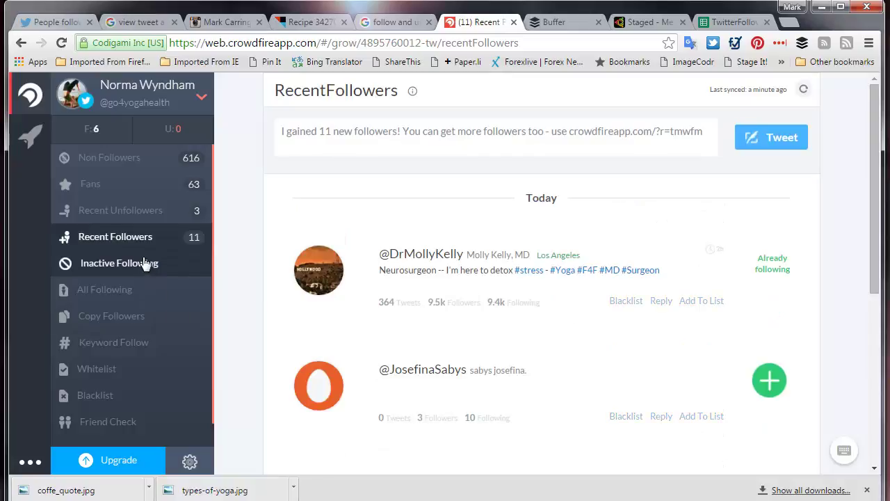
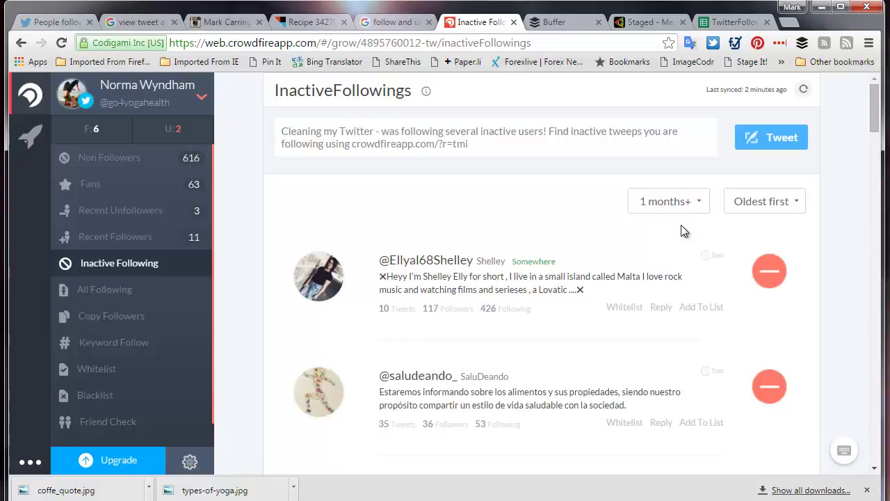
Unfollow every account in the Inactive Following list filtered to 1 months+, one after another from the oldest, until none remain.
scroll(686, 231, "down", 1)
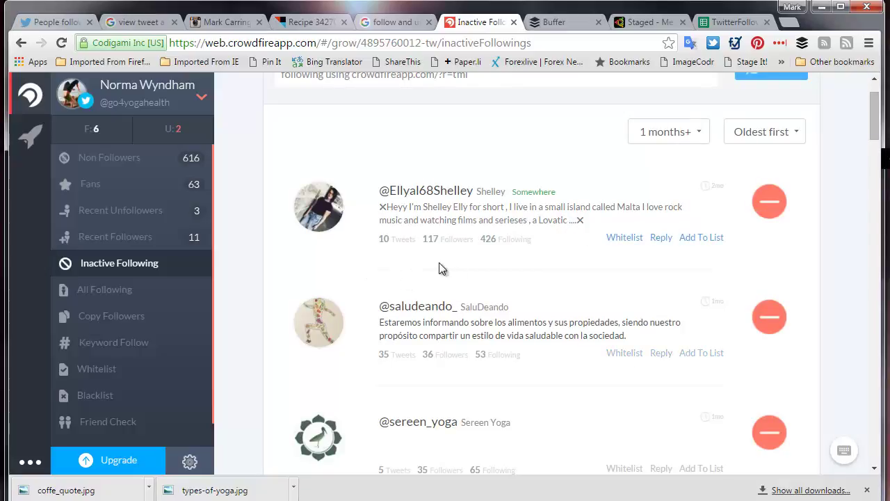
left_click(771, 207)
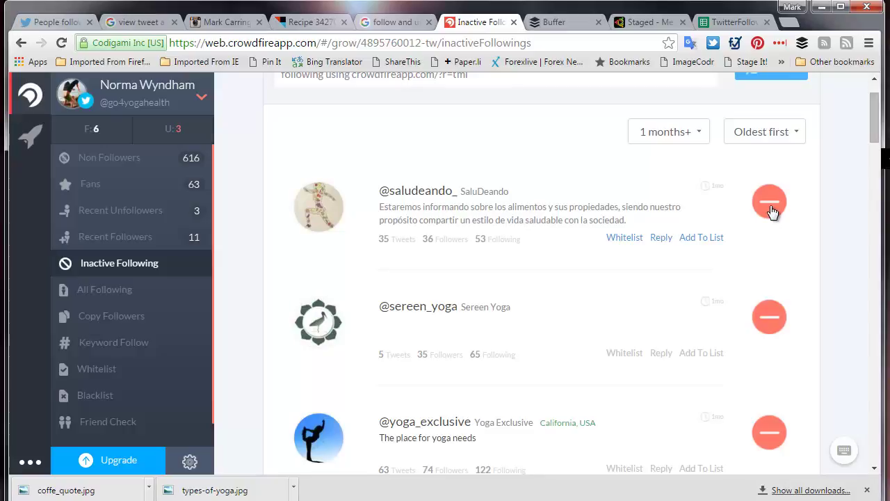
left_click(771, 207)
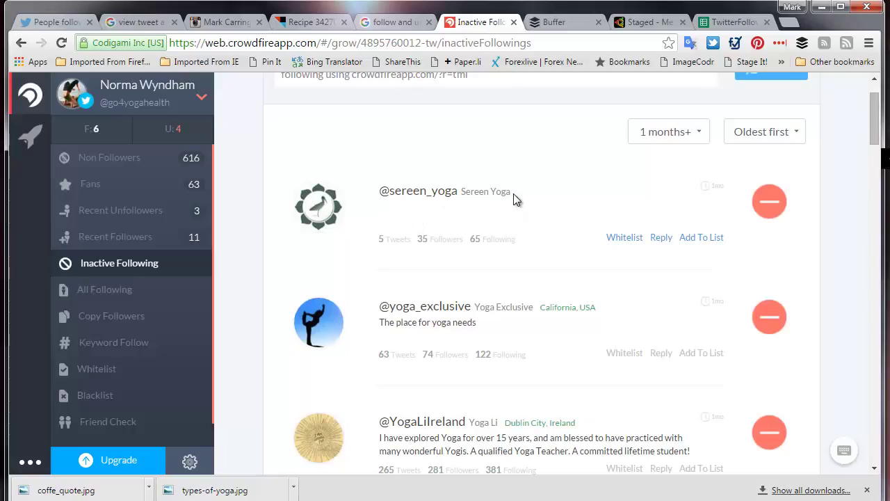
left_click(770, 202)
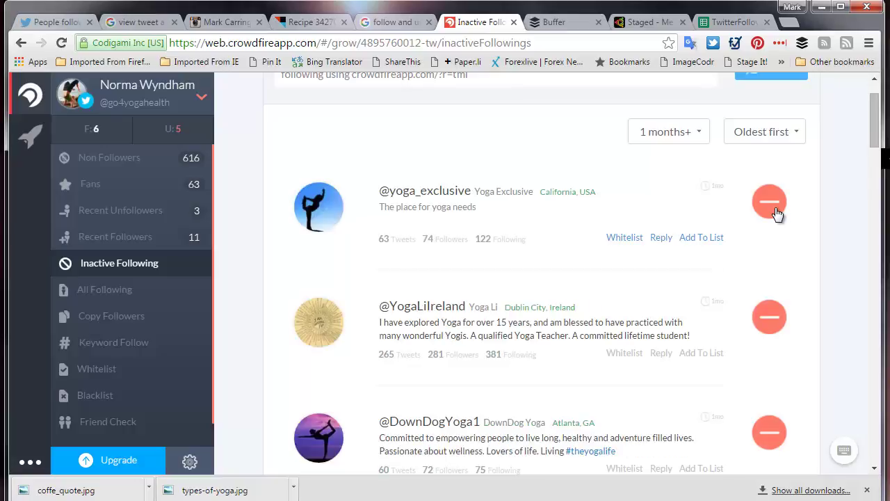
left_click(777, 212)
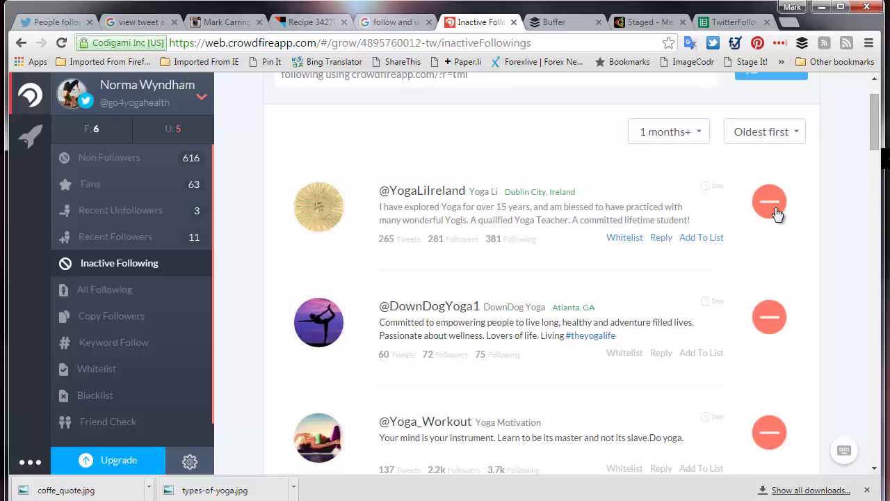
left_click(776, 211)
left_click(777, 212)
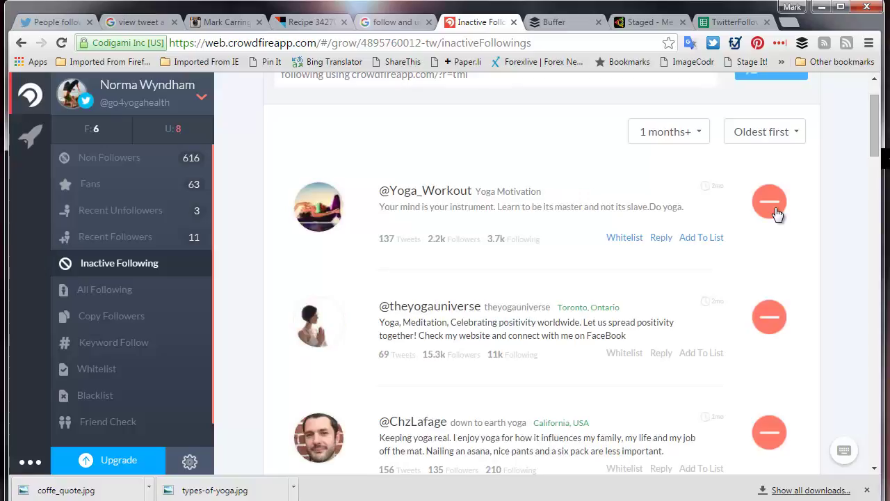
left_click(777, 212)
left_click(776, 211)
left_click(776, 212)
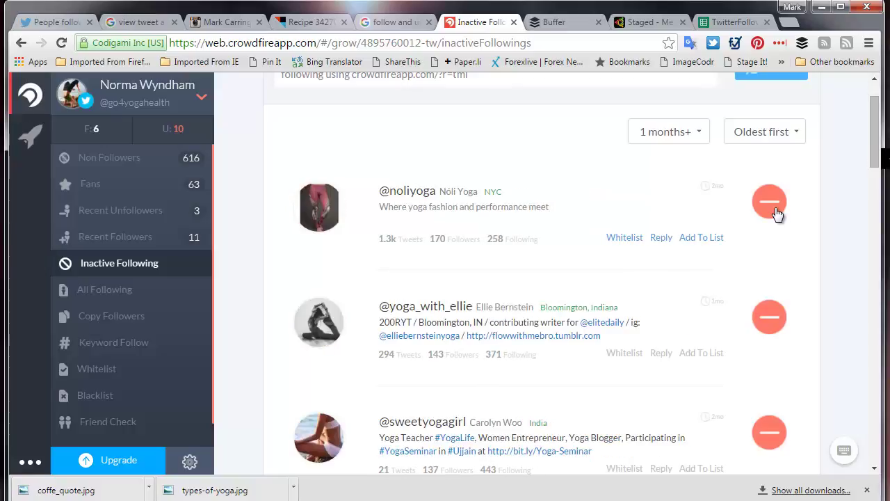
left_click(777, 211)
left_click(776, 212)
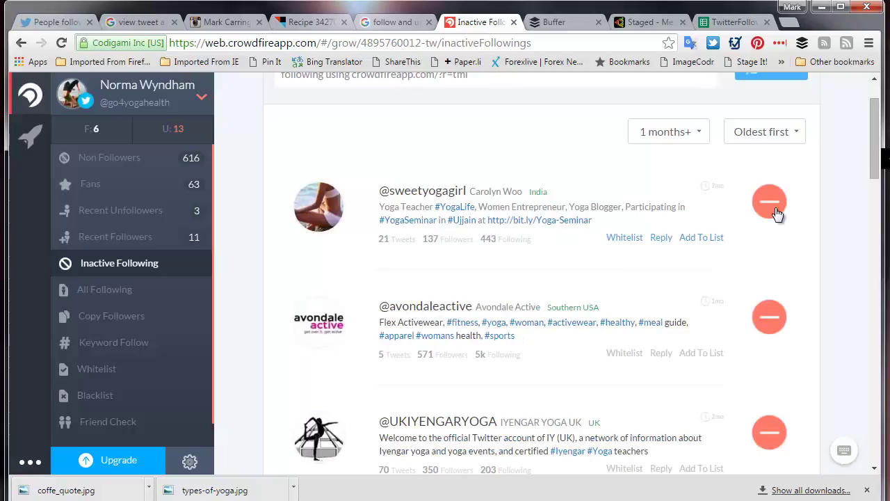
left_click(776, 211)
left_click(776, 212)
left_click(777, 212)
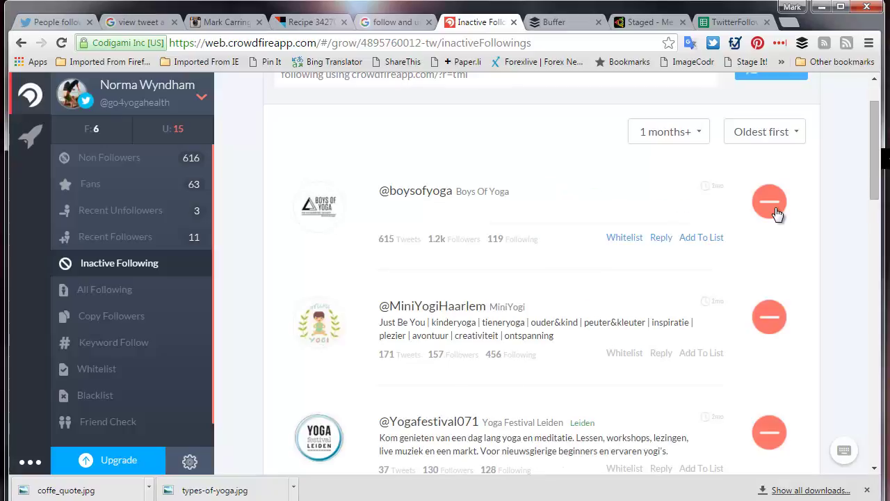
left_click(777, 212)
left_click(776, 212)
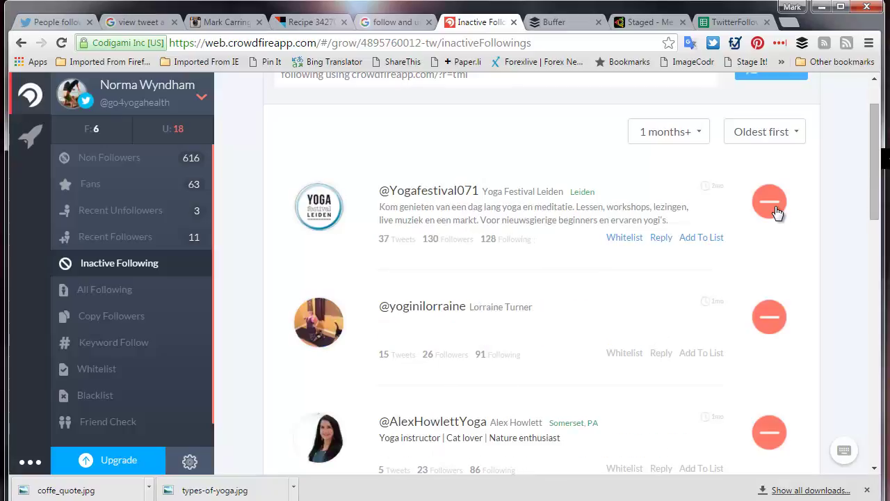
left_click(777, 211)
left_click(777, 212)
left_click(776, 212)
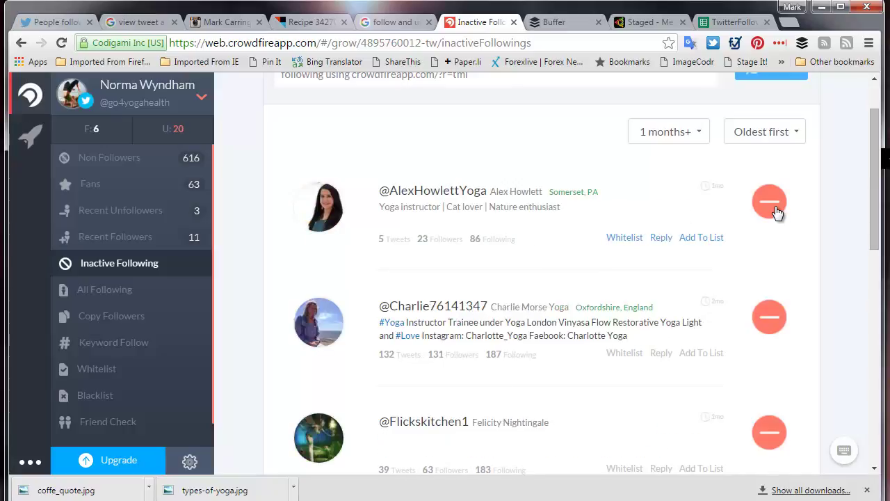
left_click(777, 212)
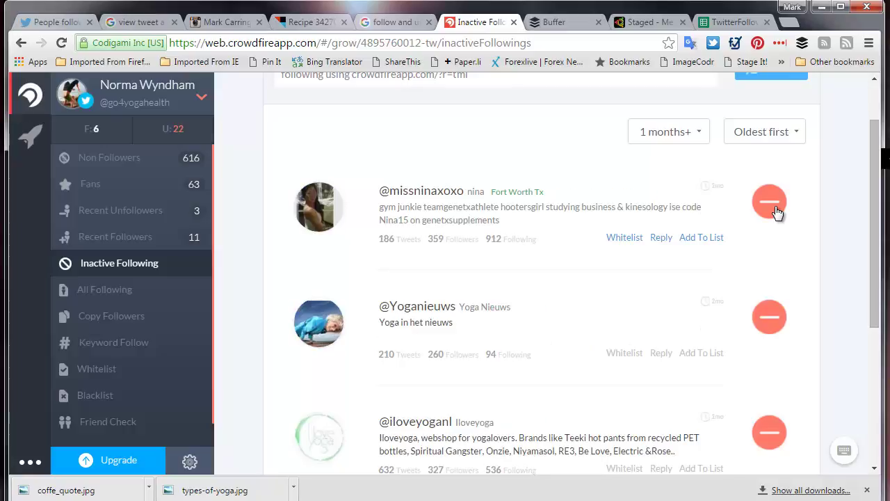
left_click(777, 211)
left_click(777, 212)
left_click(776, 211)
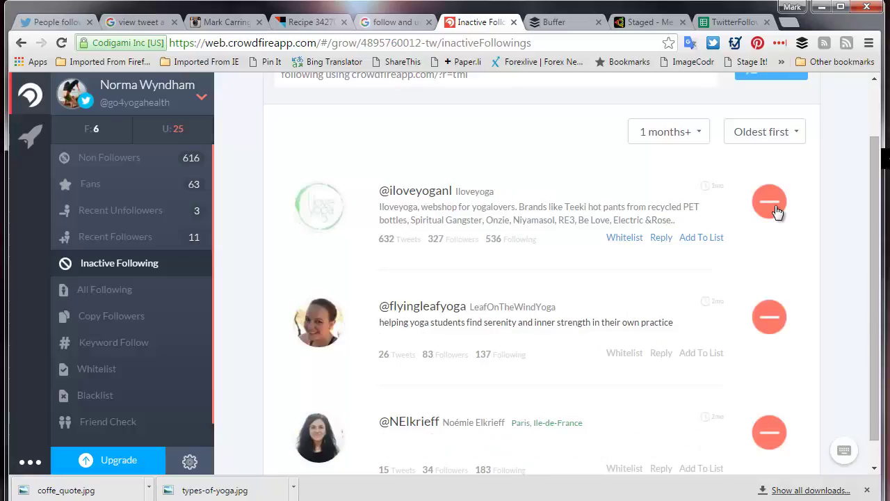
left_click(776, 269)
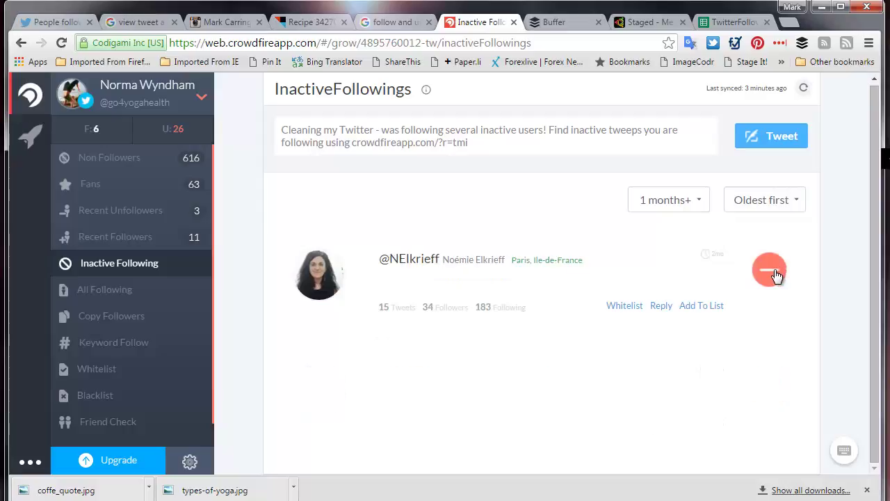
left_click(776, 272)
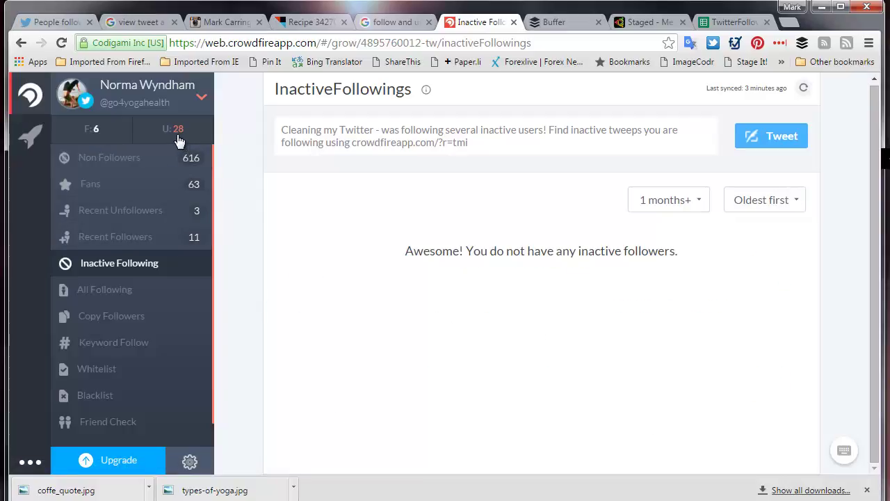
left_click(148, 167)
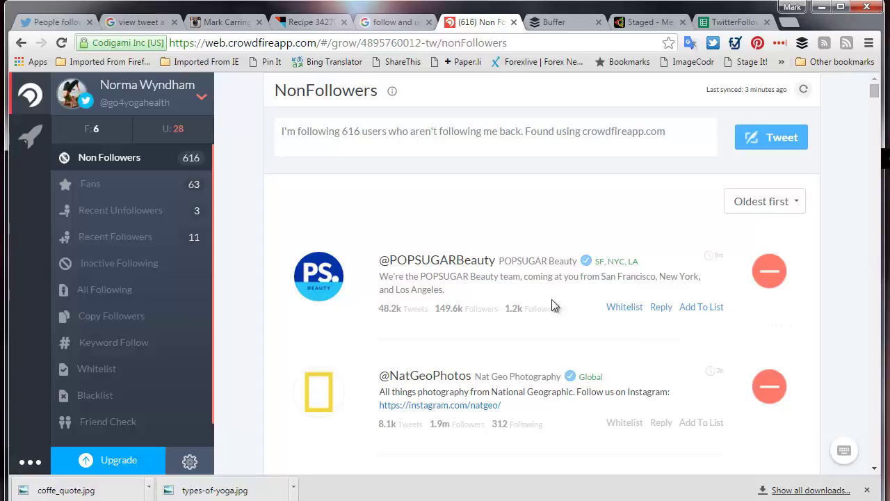
mouse_move(403, 271)
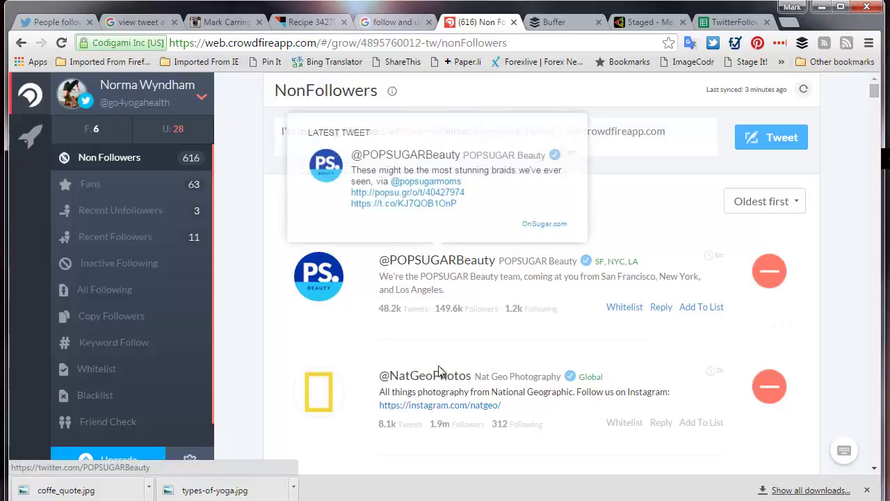
left_click(773, 275)
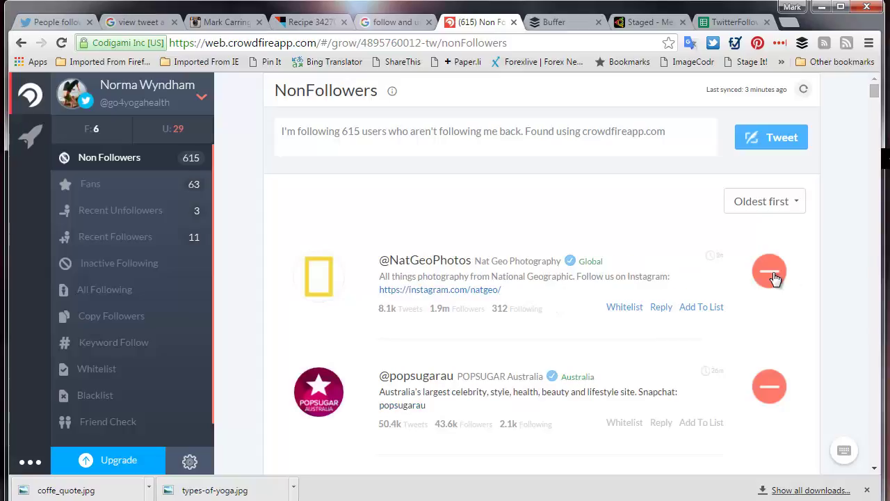
left_click(775, 277)
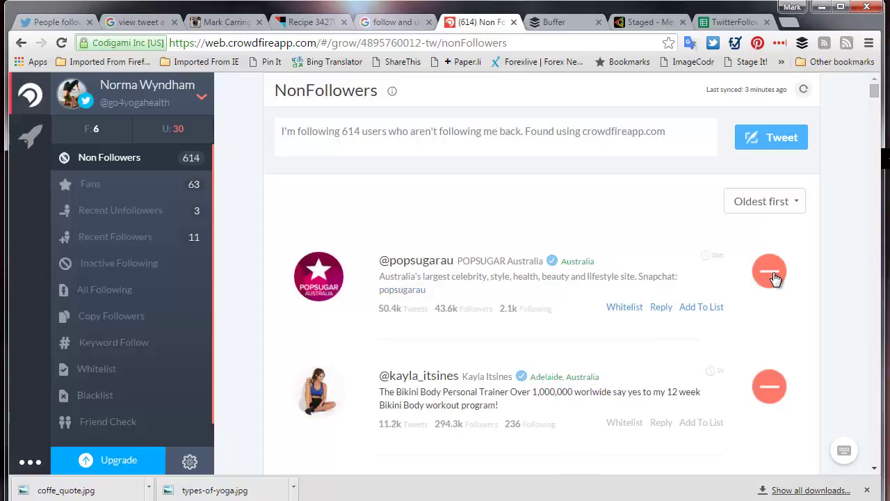
left_click(774, 277)
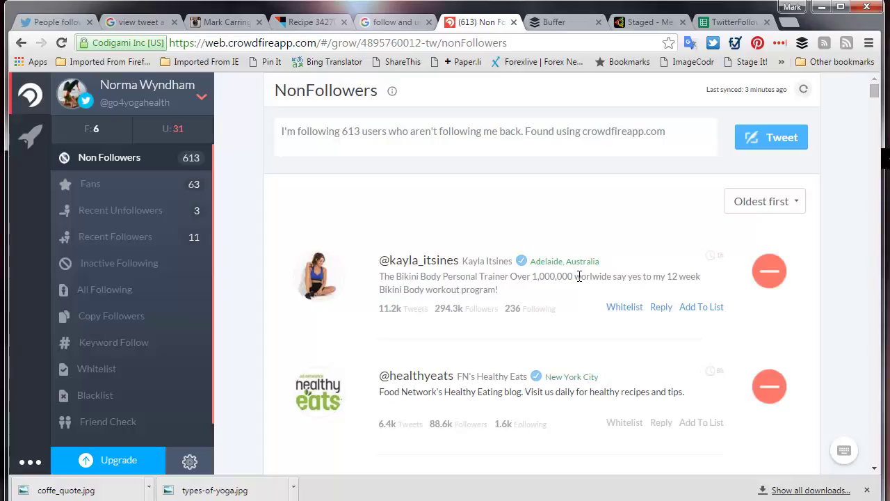
scroll(580, 276, "down", 1)
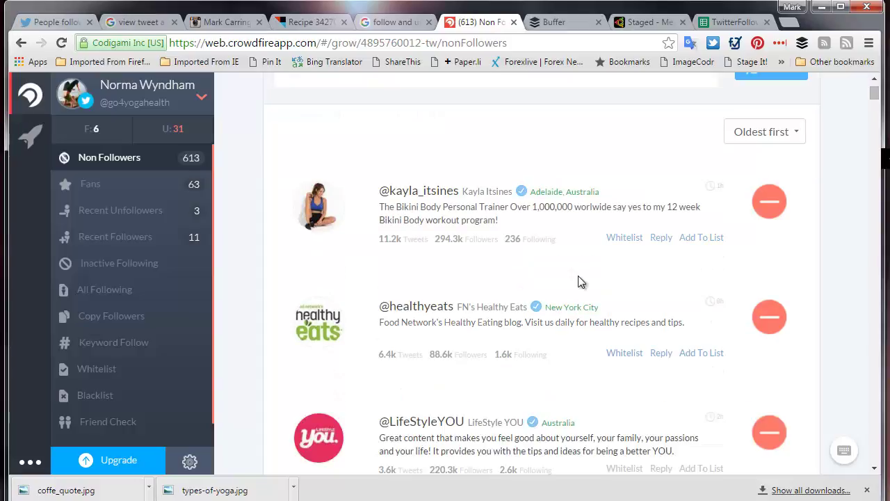
left_click(769, 318)
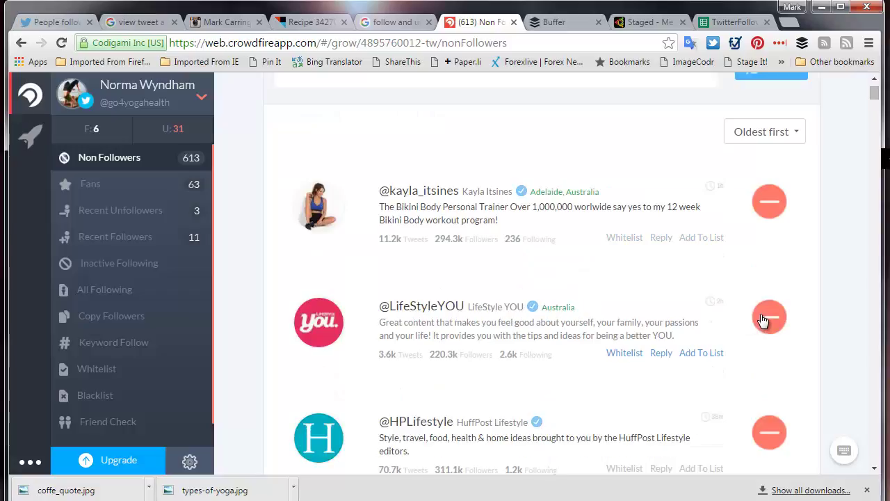
left_click(769, 318)
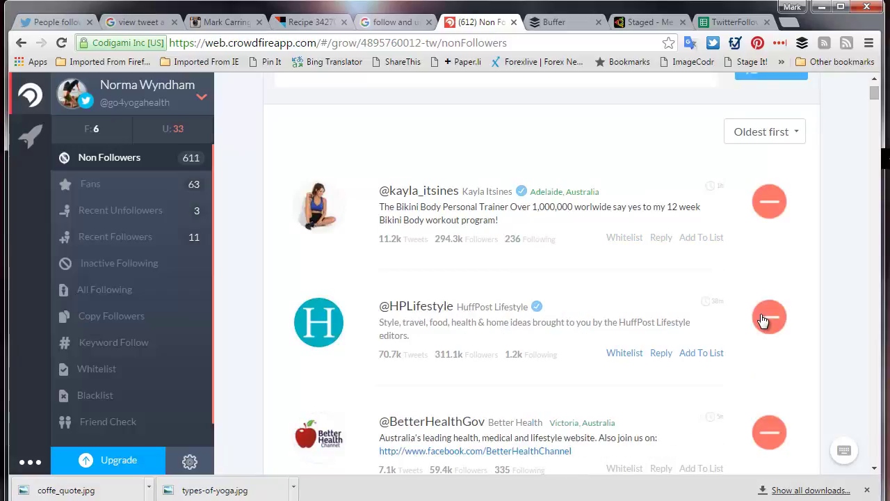
left_click(769, 318)
left_click(769, 318)
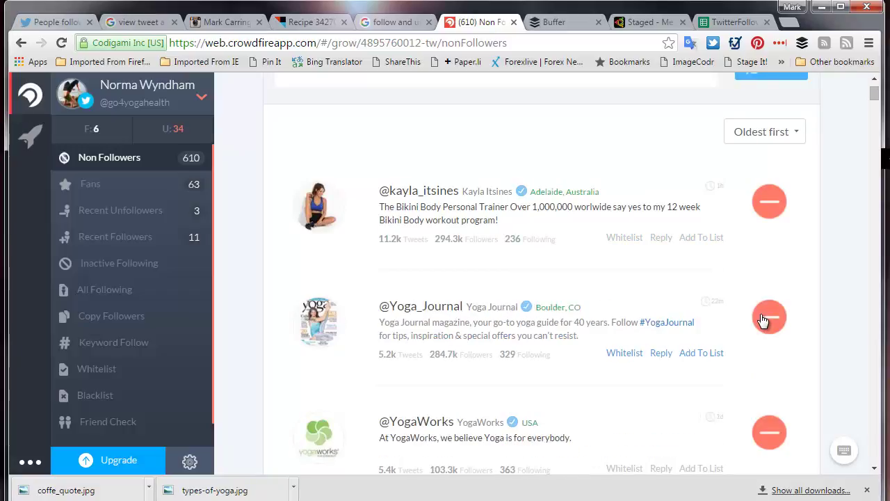
scroll(763, 320, "down", 1)
scroll(604, 348, "down", 1)
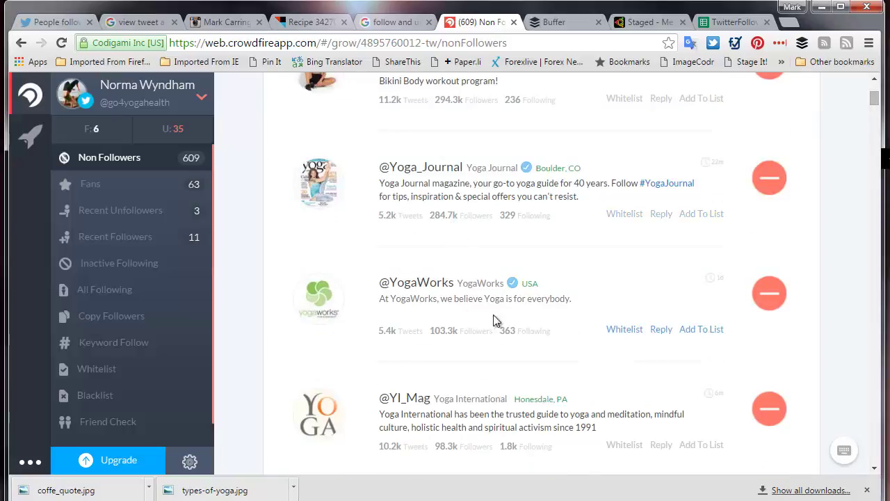
scroll(619, 269, "down", 1)
scroll(623, 270, "down", 1)
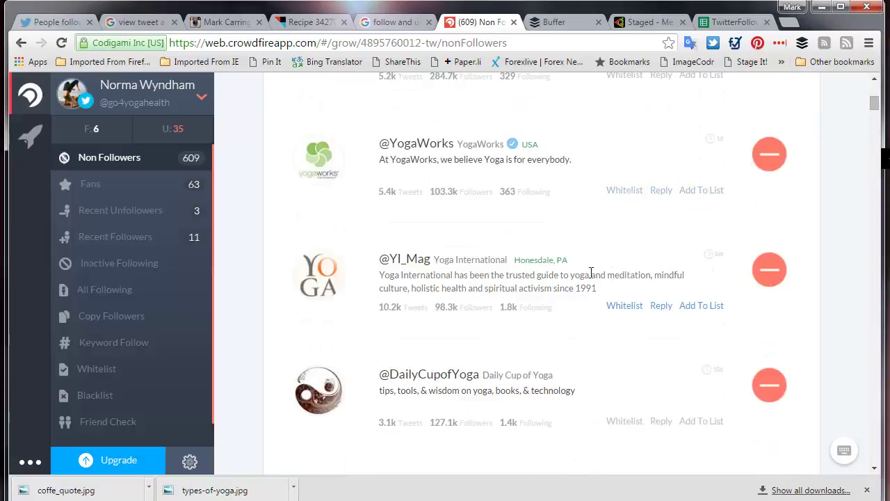
scroll(638, 346, "down", 1)
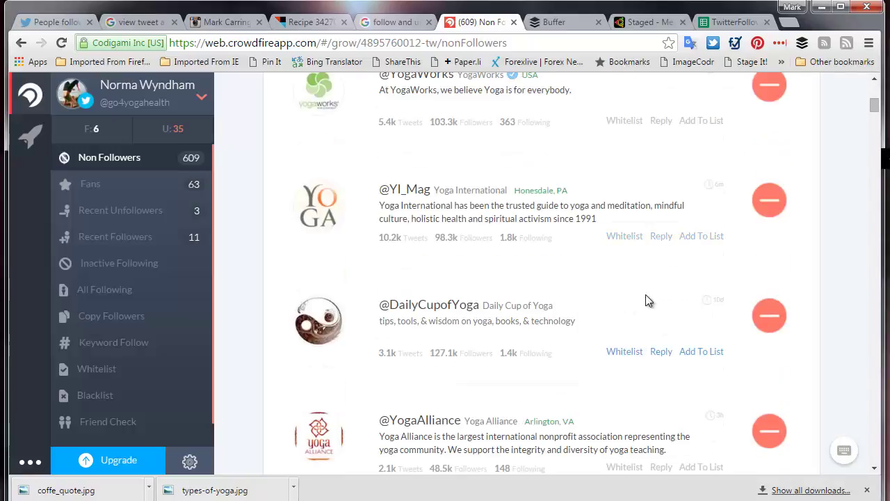
scroll(651, 319, "down", 2)
scroll(652, 325, "down", 3)
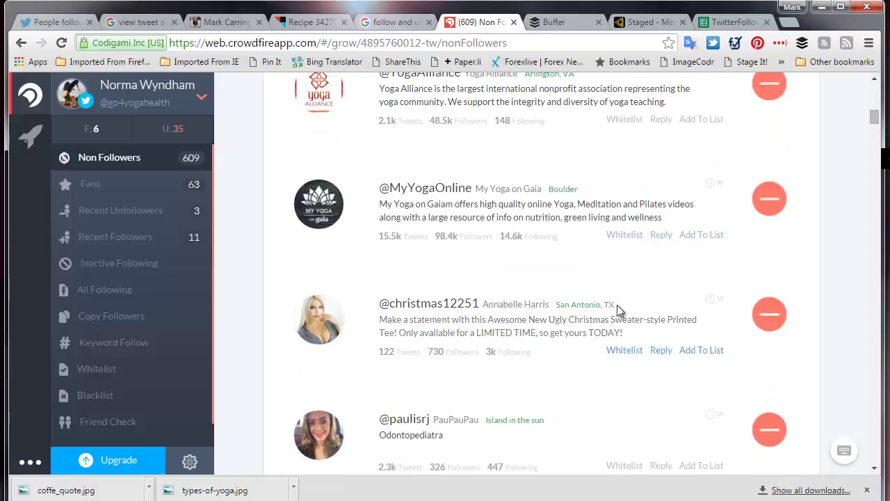
left_click(769, 313)
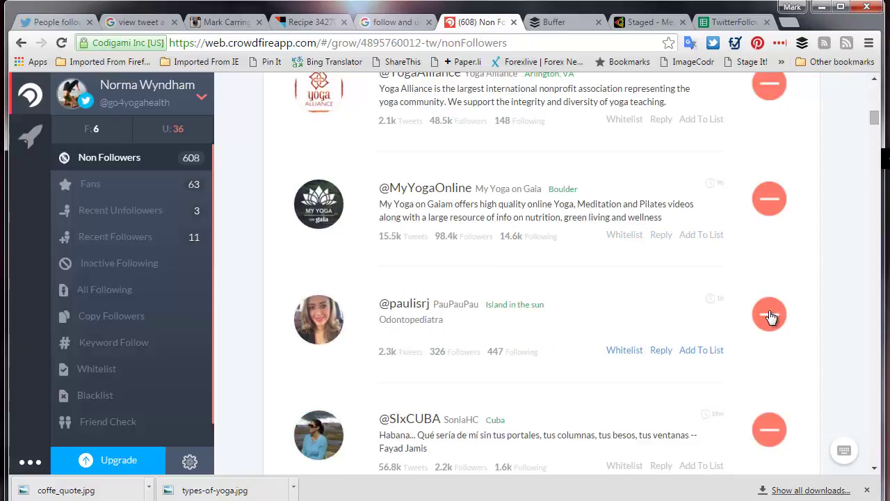
left_click(769, 316)
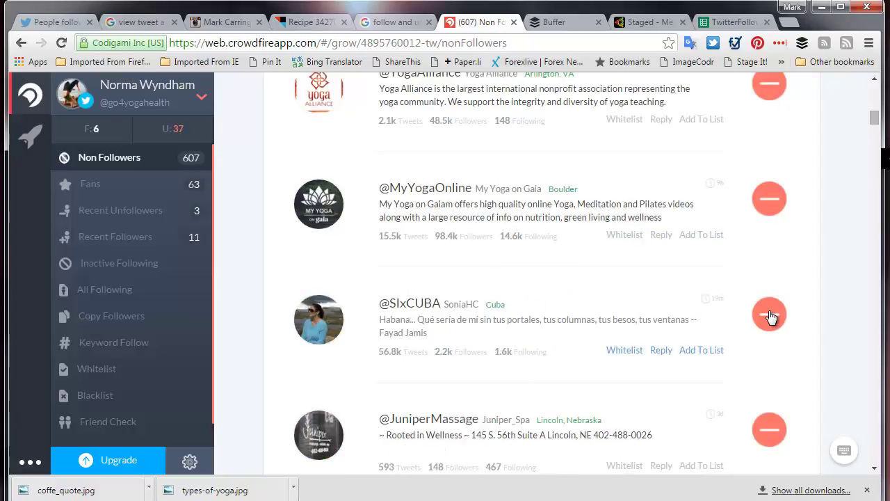
left_click(770, 315)
left_click(770, 315)
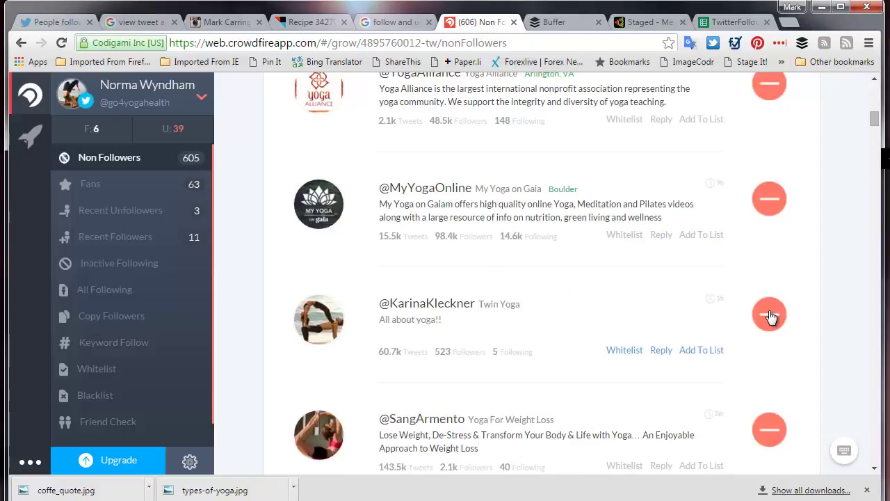
left_click(770, 315)
left_click(769, 315)
left_click(769, 315)
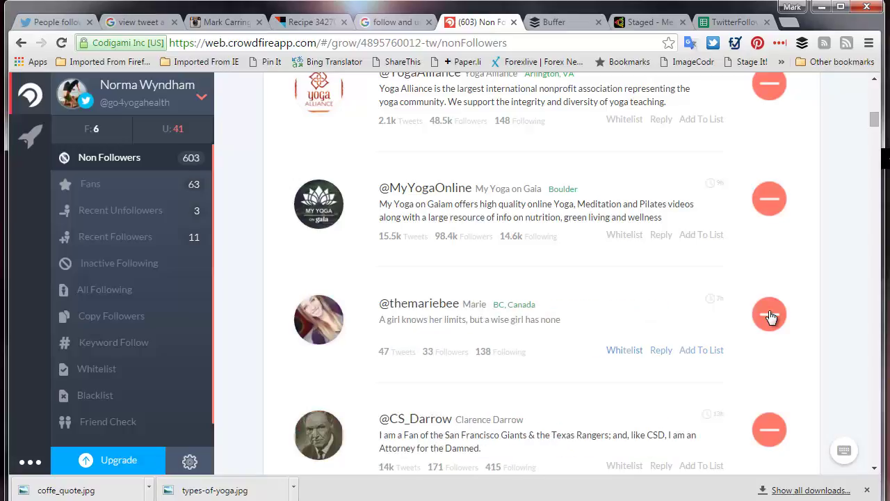
left_click(770, 315)
left_click(769, 315)
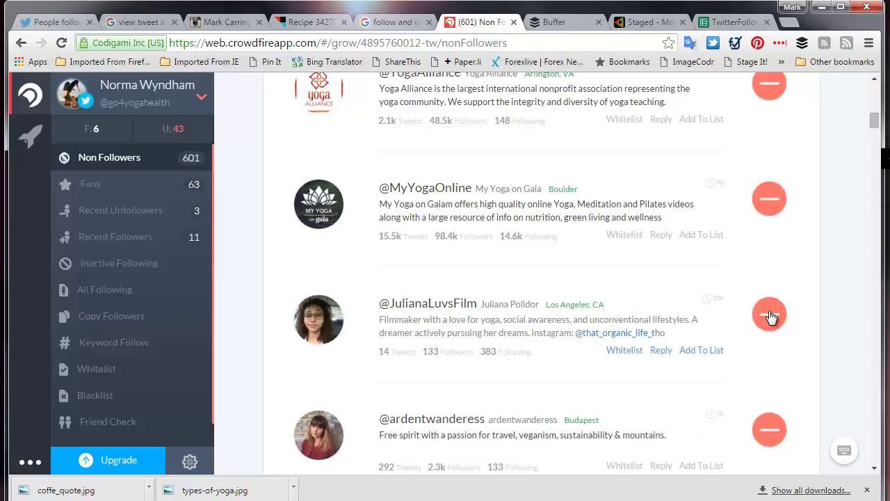
left_click(770, 315)
left_click(769, 315)
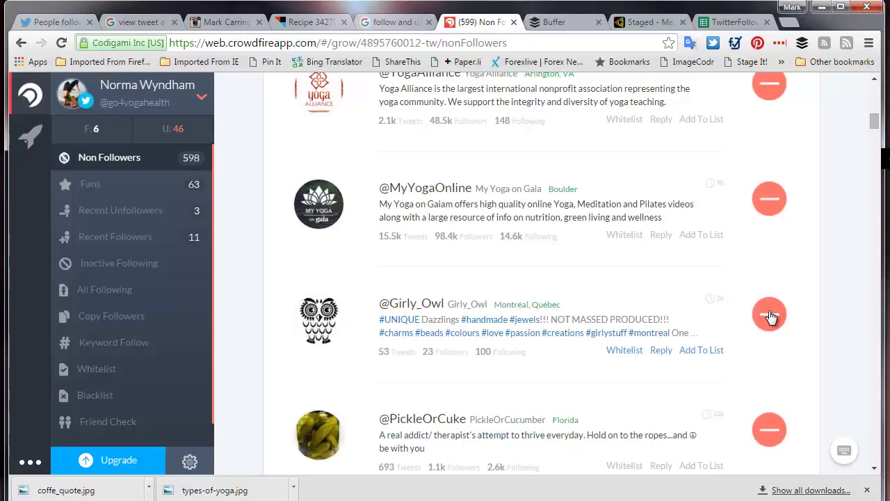
left_click(770, 316)
left_click(769, 315)
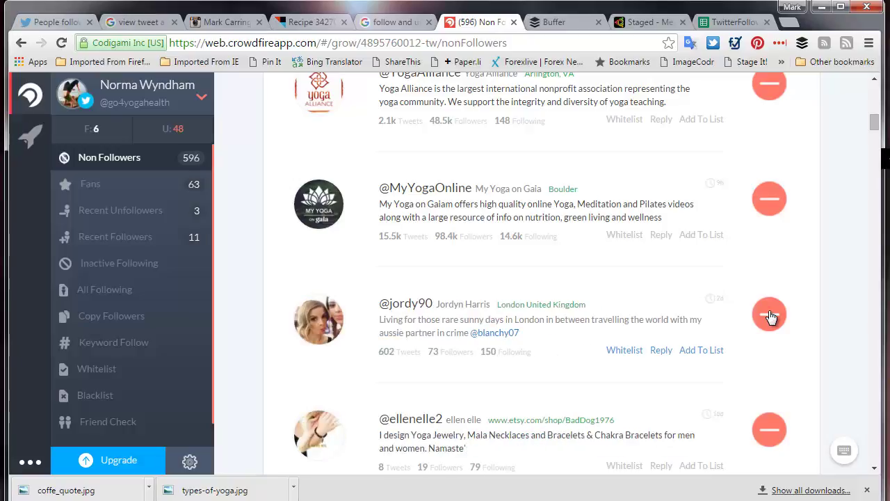
left_click(770, 315)
left_click(770, 315)
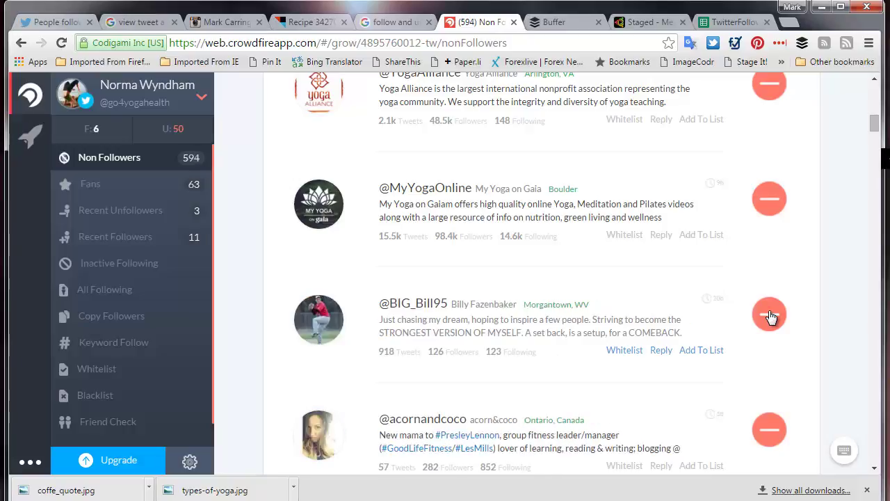
left_click(769, 315)
left_click(770, 315)
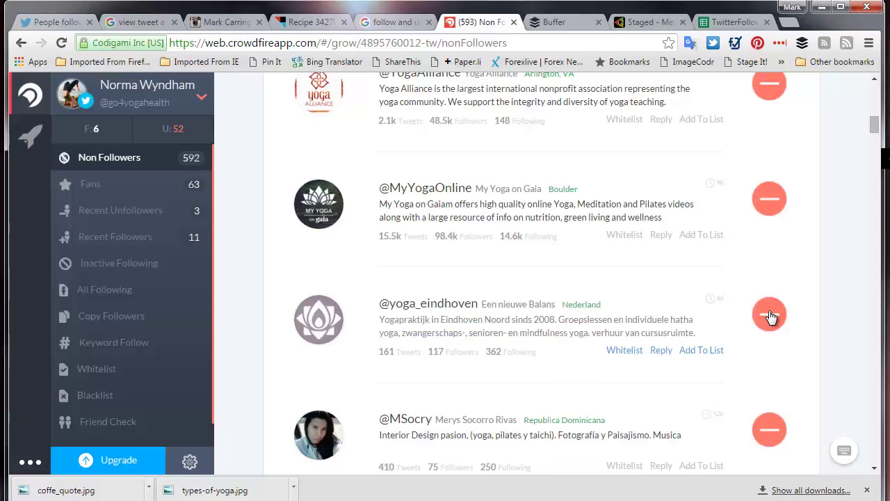
left_click(769, 315)
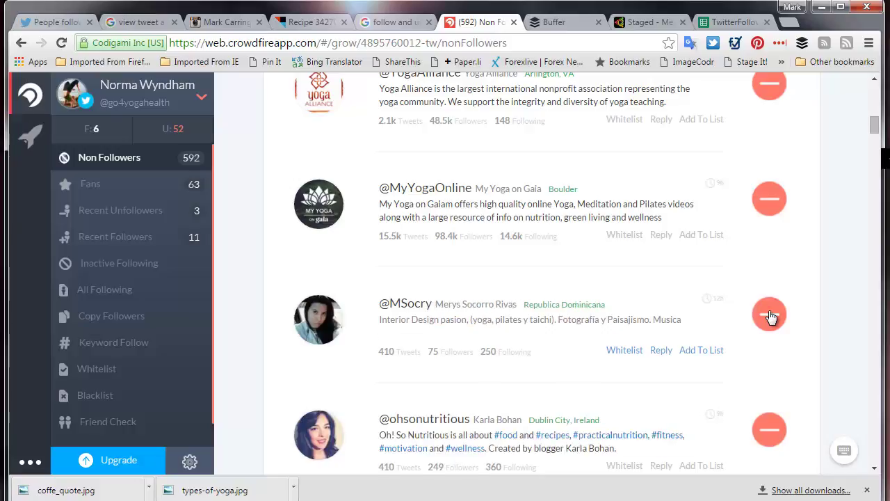
left_click(769, 315)
left_click(769, 315)
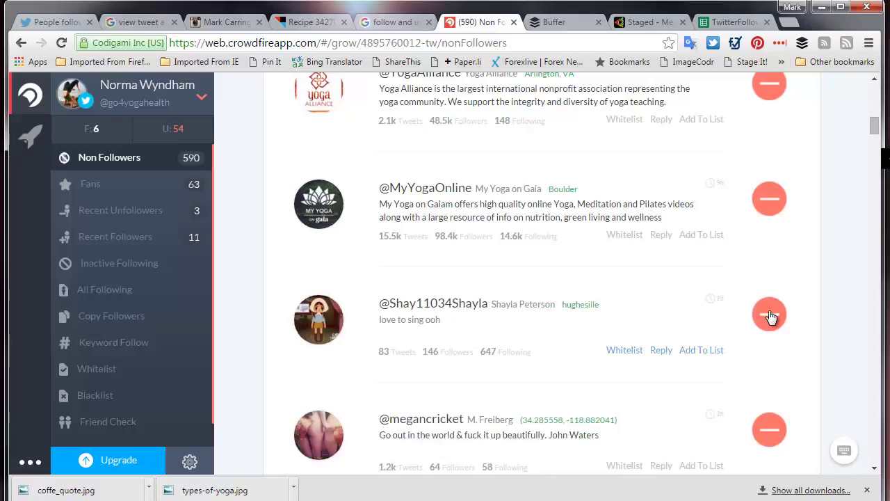
left_click(770, 315)
left_click(769, 315)
left_click(769, 315)
left_click(770, 315)
left_click(769, 316)
left_click(770, 315)
left_click(769, 315)
left_click(769, 315)
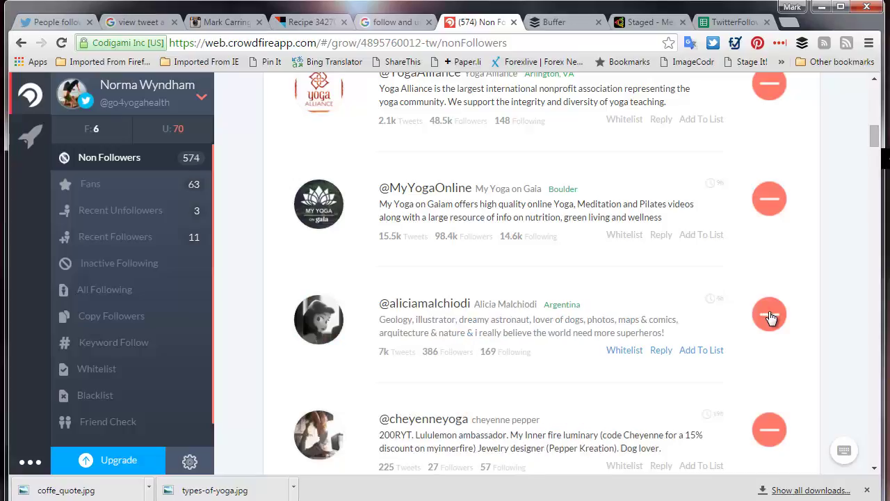
left_click(769, 315)
left_click(770, 315)
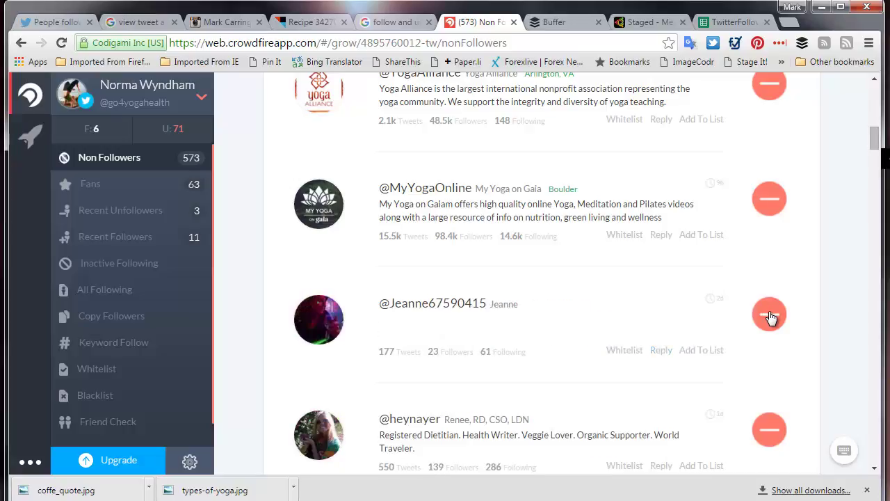
left_click(769, 316)
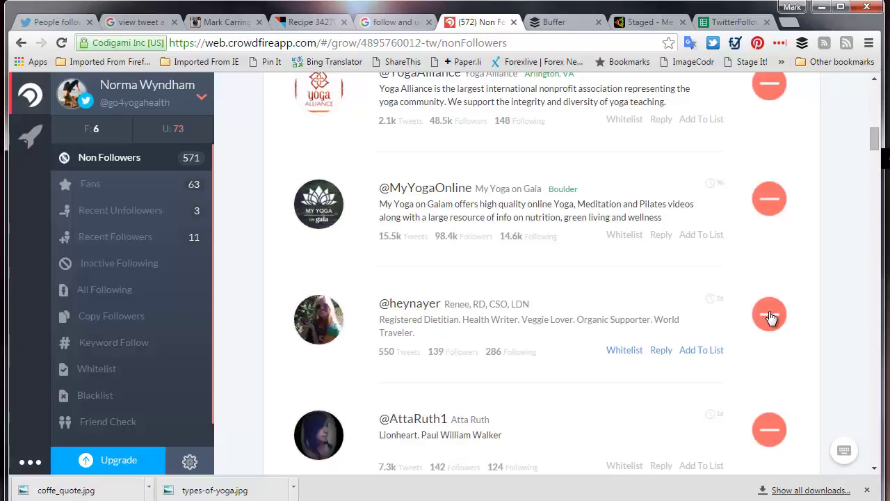
left_click(769, 315)
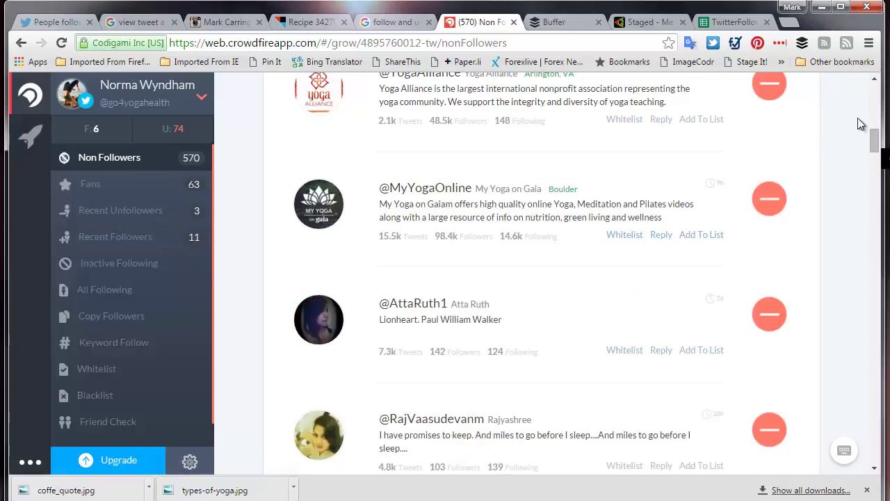
left_click_drag(244, 133, 187, 123)
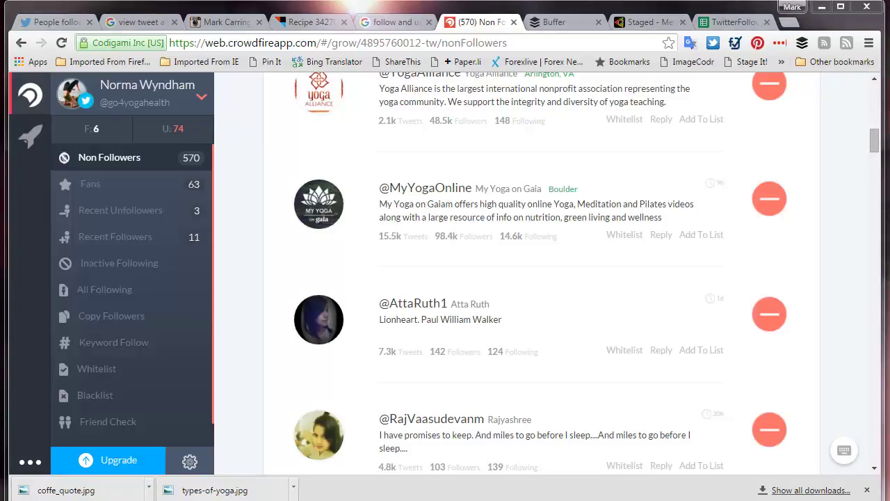
left_click(766, 208)
left_click(766, 207)
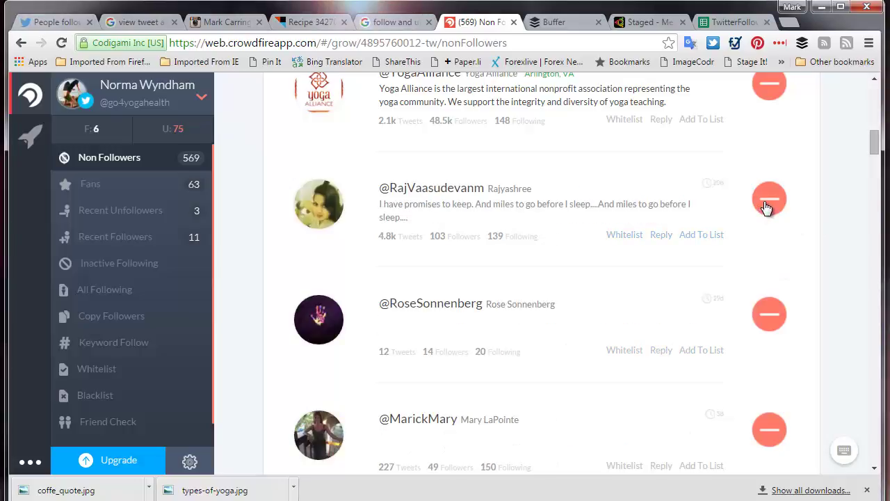
left_click(769, 200)
left_click(769, 200)
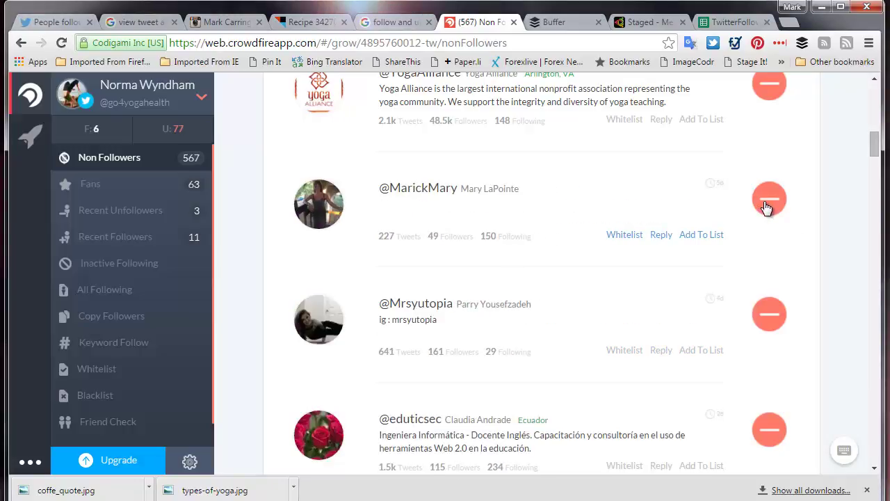
left_click(769, 200)
left_click(766, 207)
left_click(766, 207)
left_click(766, 208)
left_click(766, 208)
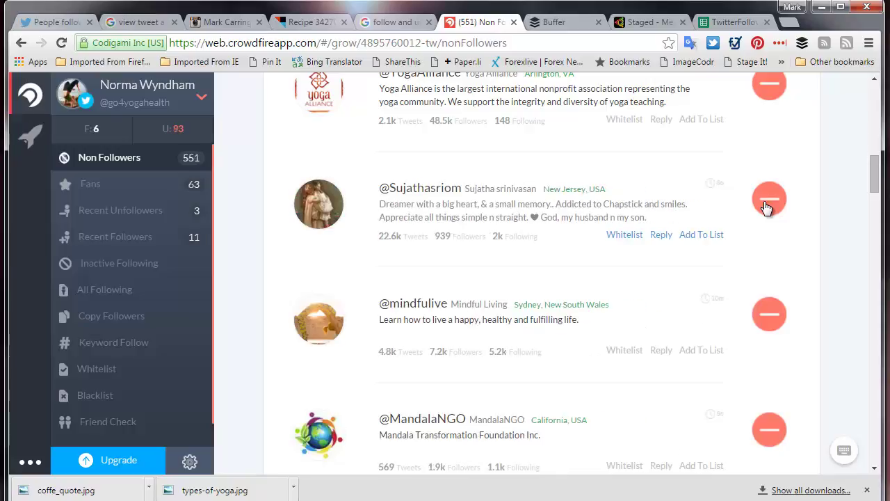
left_click(766, 207)
left_click(766, 207)
left_click(766, 207)
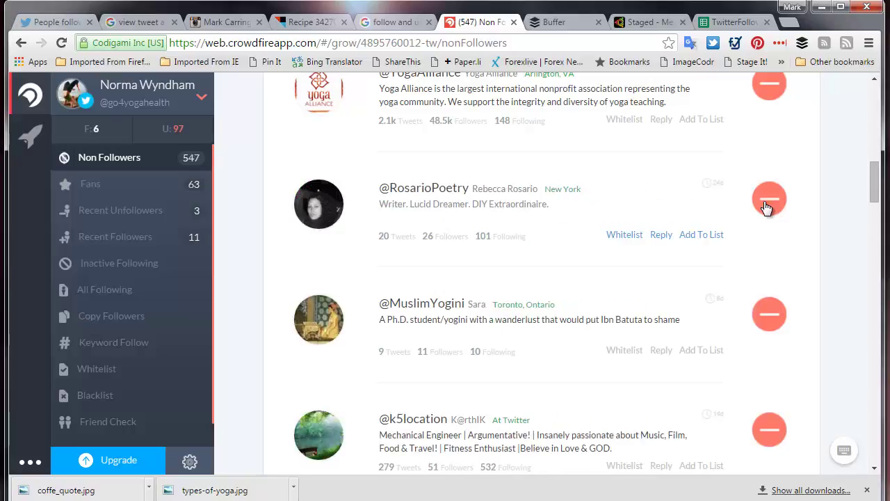
left_click(766, 208)
left_click(766, 208)
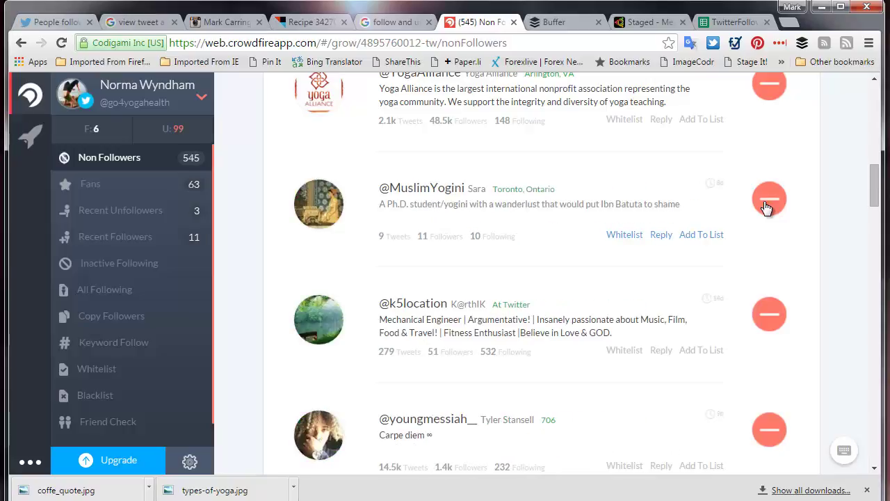
left_click(766, 207)
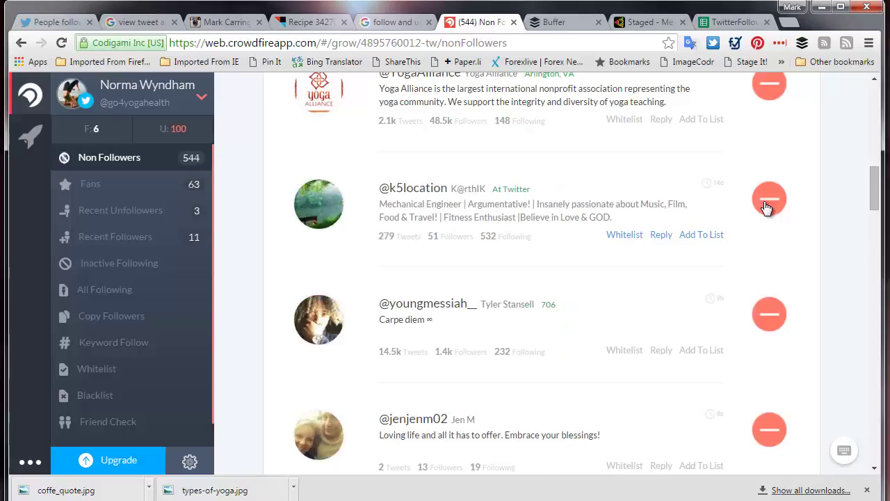
left_click(766, 207)
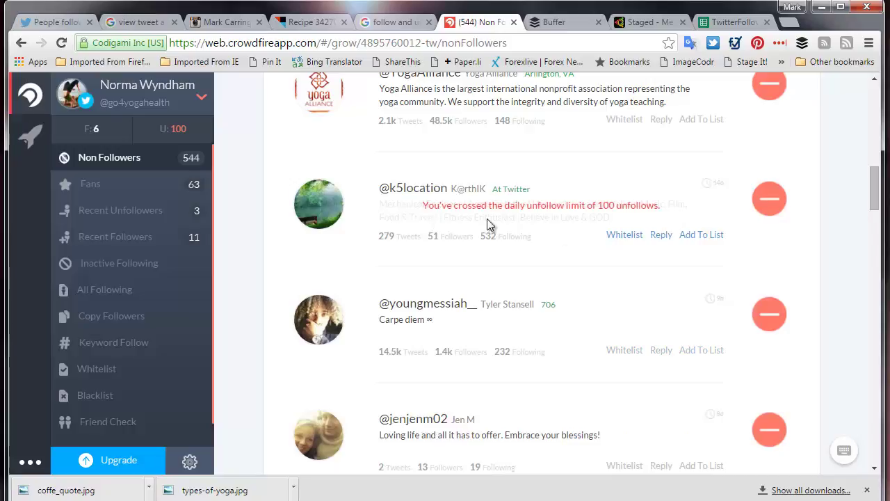
left_click_drag(402, 221, 668, 224)
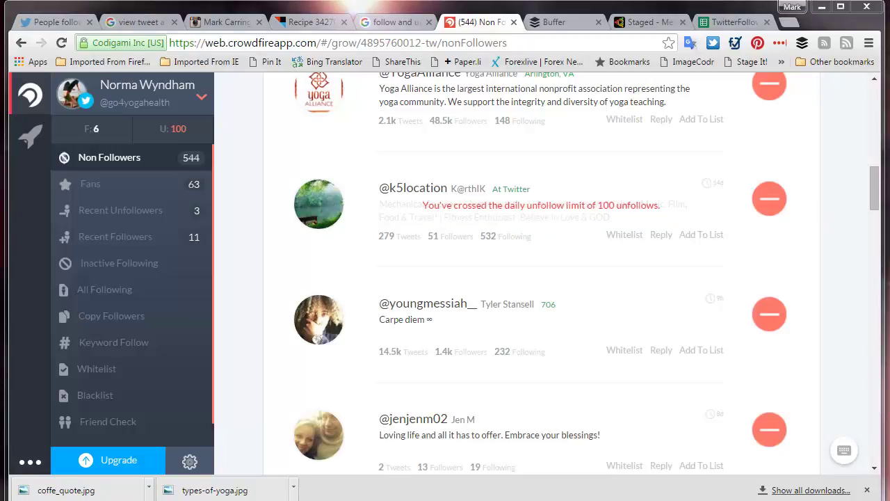
Switch to the account's Following page on Twitter and reload it to check the updated following and follower counts.
left_click(56, 24)
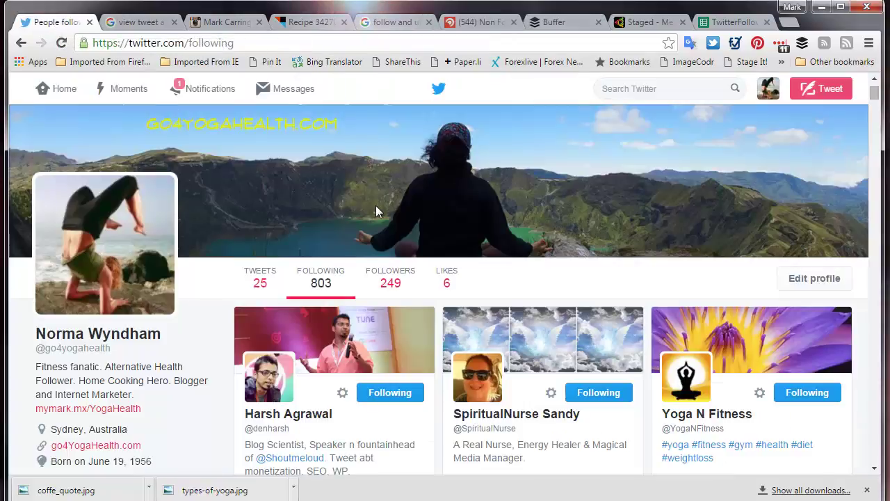
left_click(61, 42)
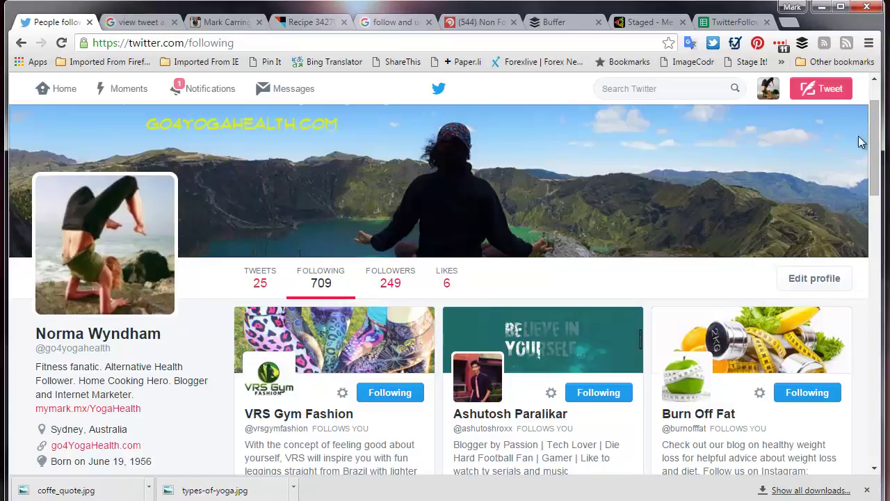
left_click(390, 281)
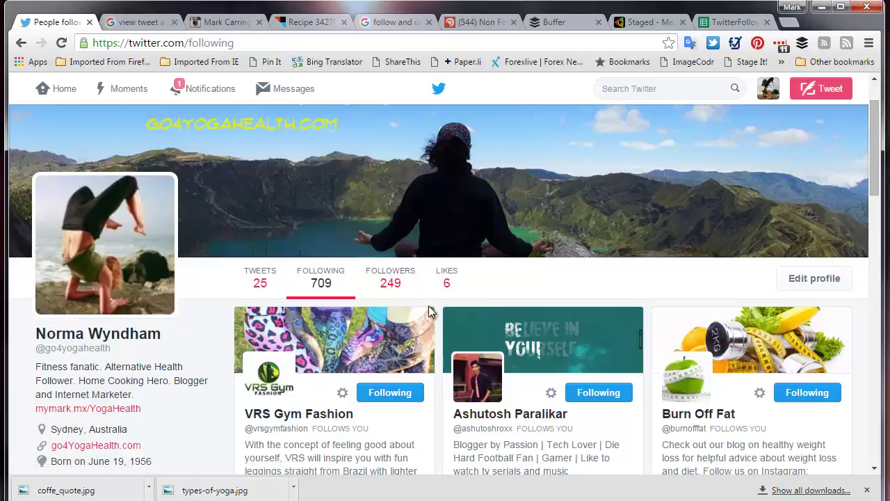
Open the account's own tweets and look through the recent yoga posts and their images.
left_click(260, 285)
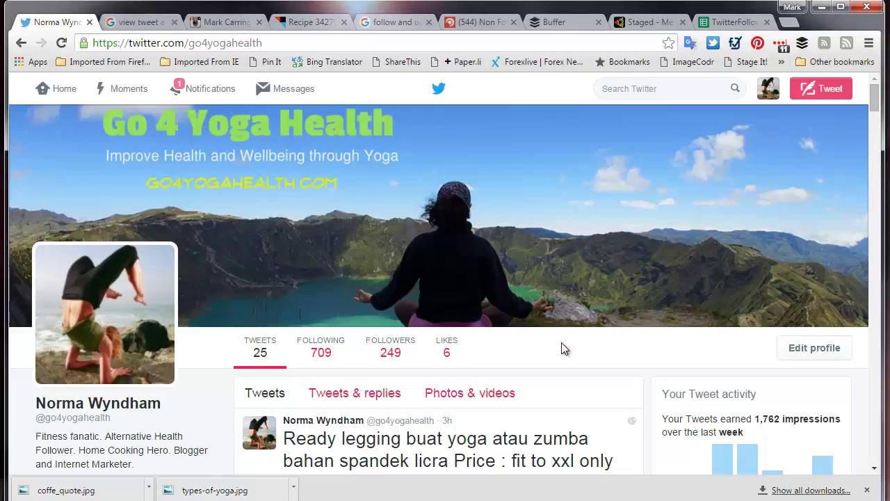
scroll(562, 344, "down", 4)
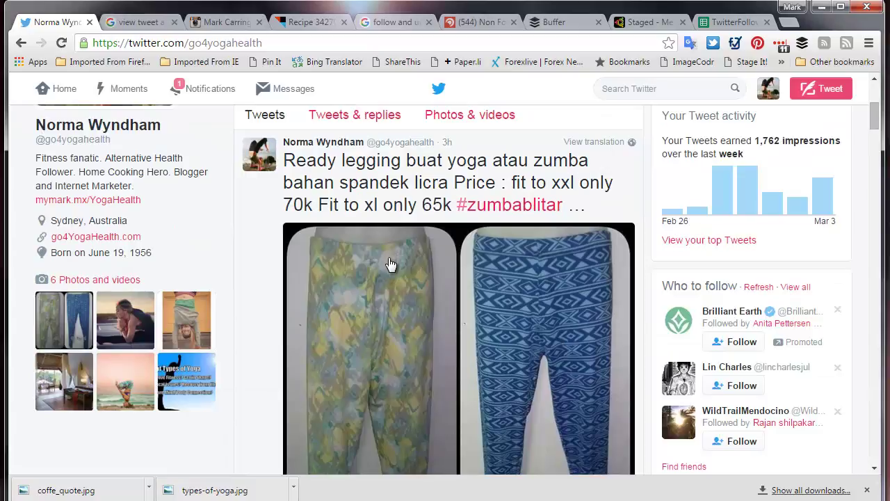
scroll(392, 268, "down", 3)
scroll(391, 270, "down", 5)
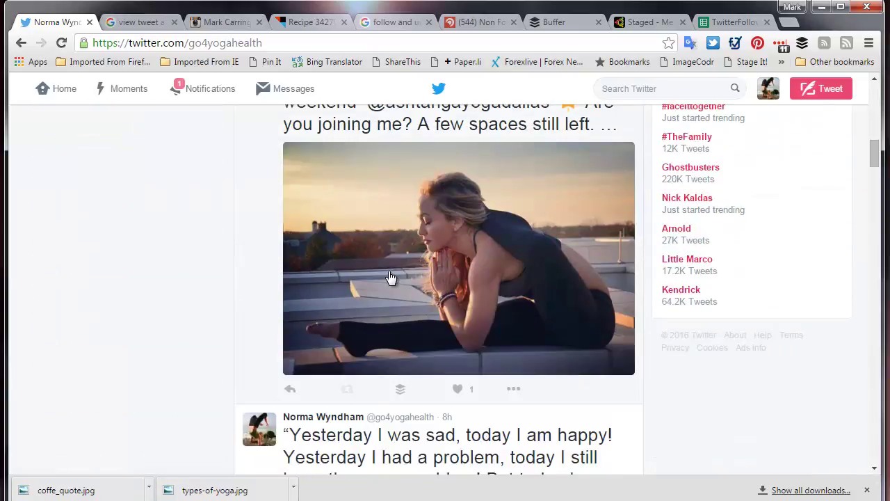
scroll(521, 265, "up", 1)
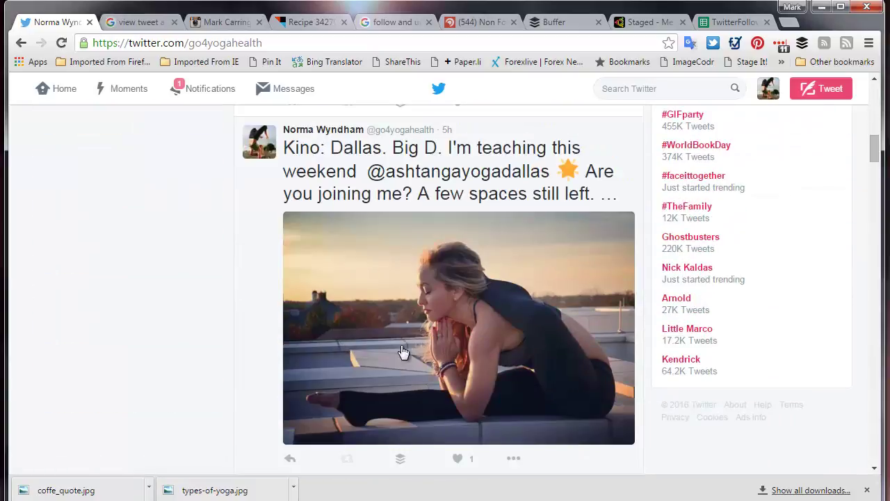
scroll(496, 356, "down", 5)
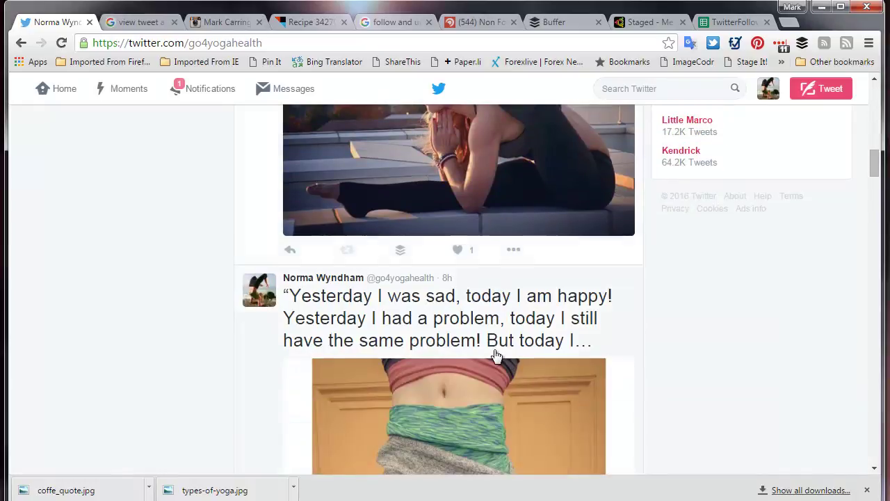
scroll(496, 356, "down", 6)
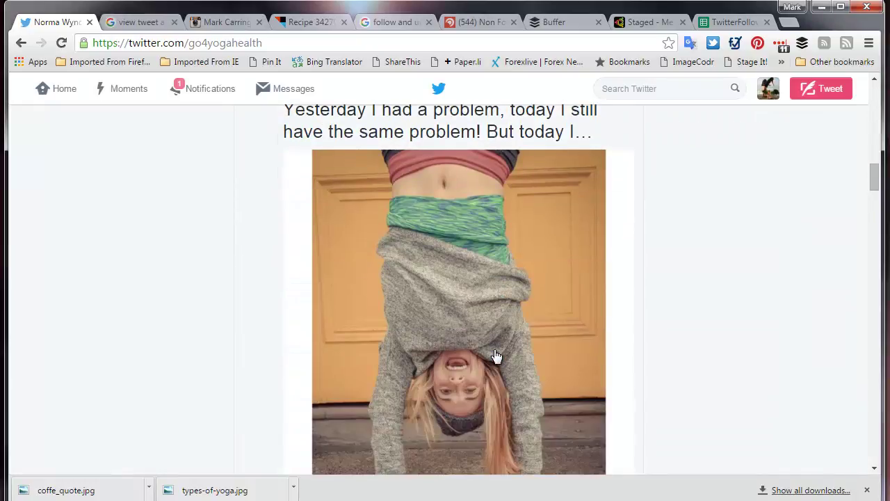
scroll(496, 356, "down", 3)
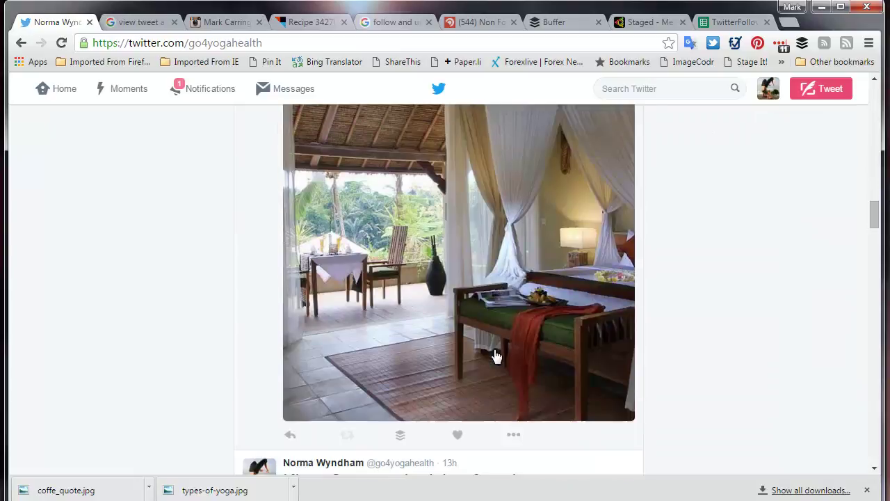
scroll(471, 329, "down", 2)
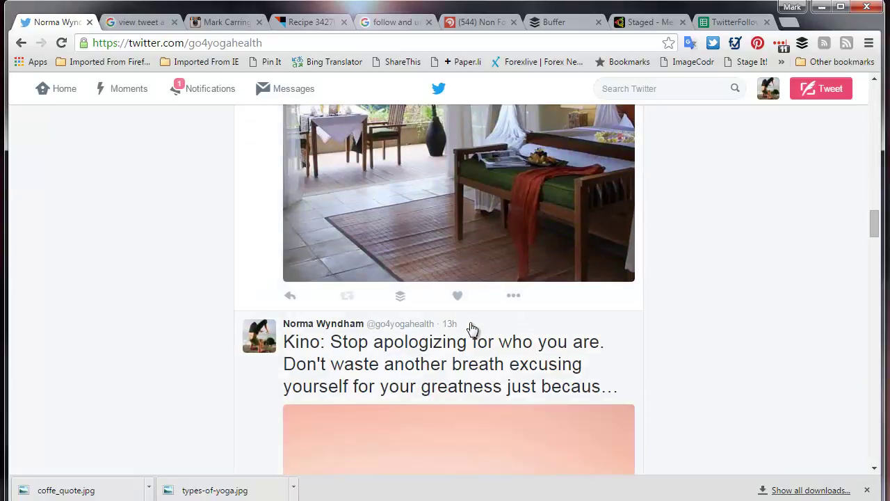
scroll(472, 330, "down", 5)
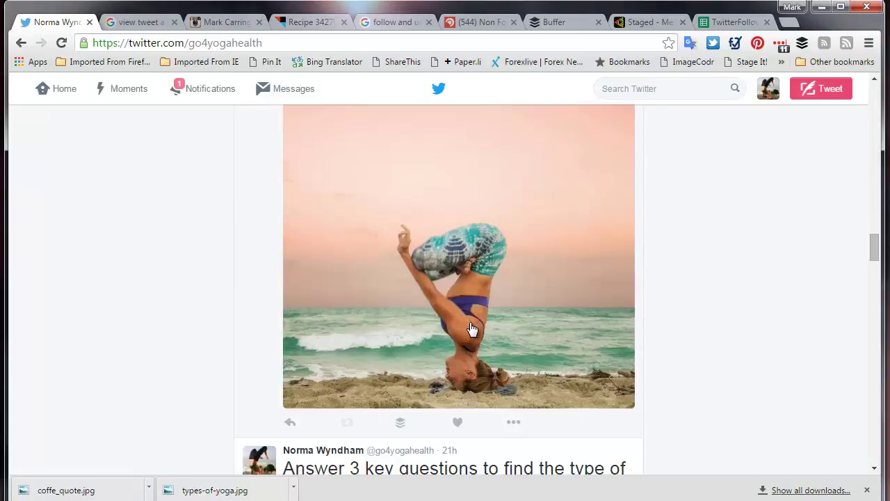
scroll(472, 329, "up", 10)
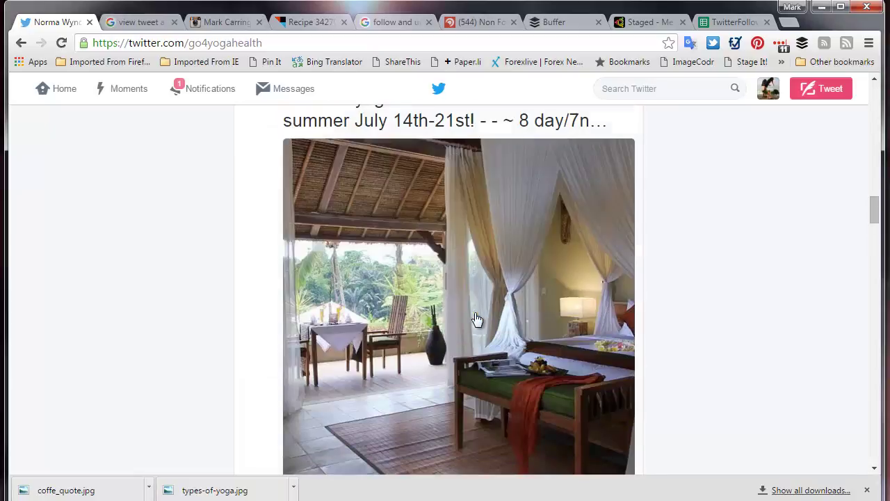
scroll(476, 319, "up", 15)
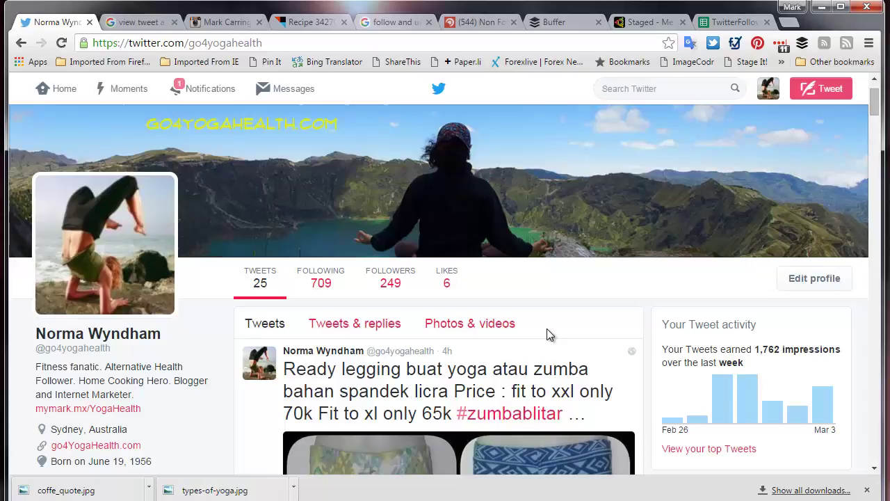
Switch to Instagram, search for #yoga and open the yogaeverywhere hashtag page.
left_click(224, 26)
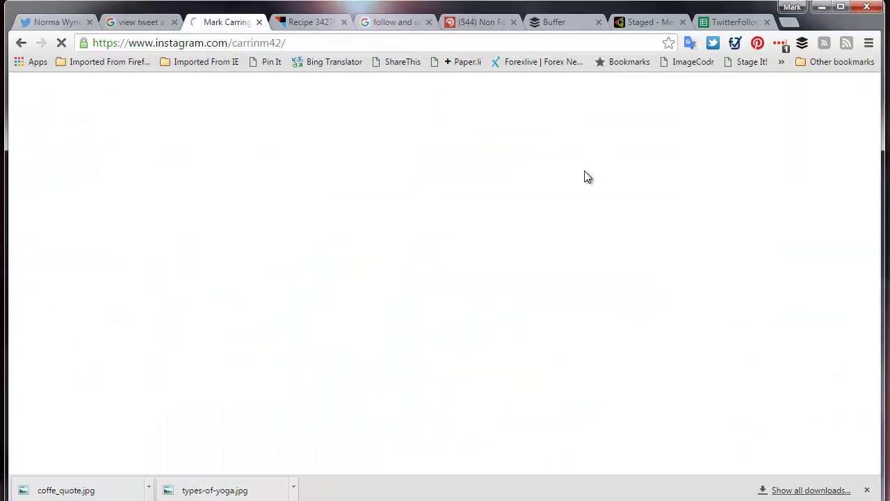
left_click(450, 99)
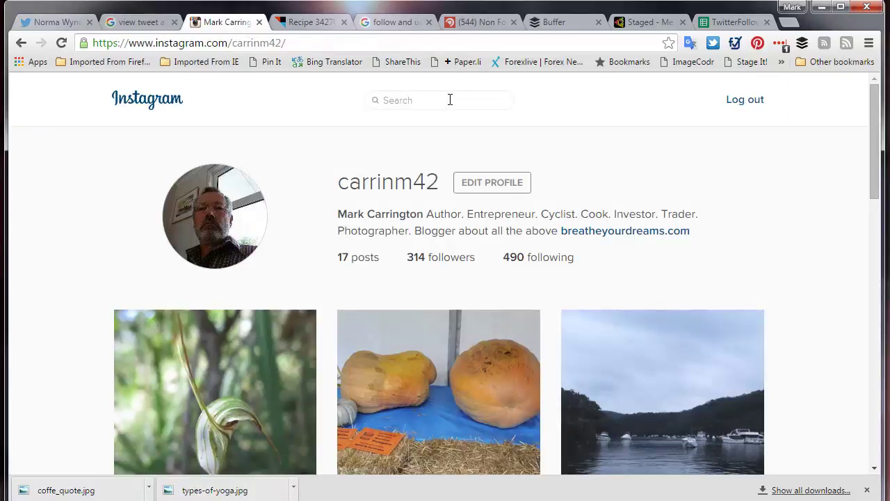
type("#yoga")
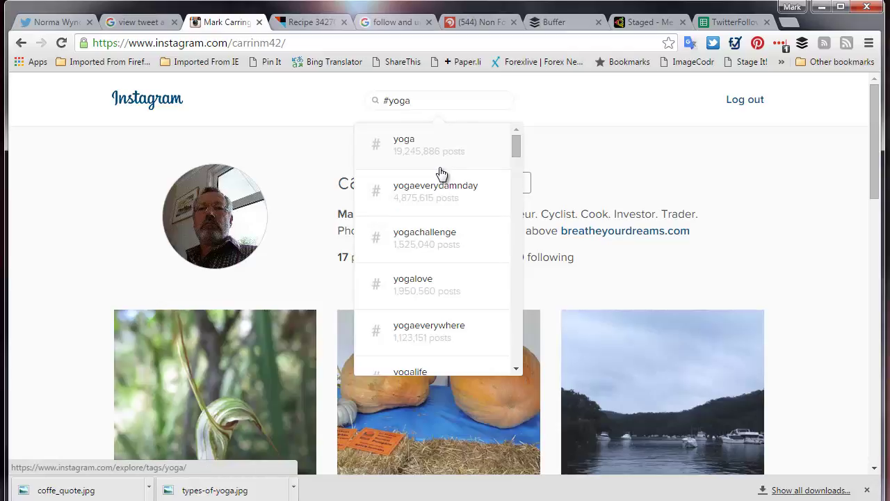
left_click(445, 331)
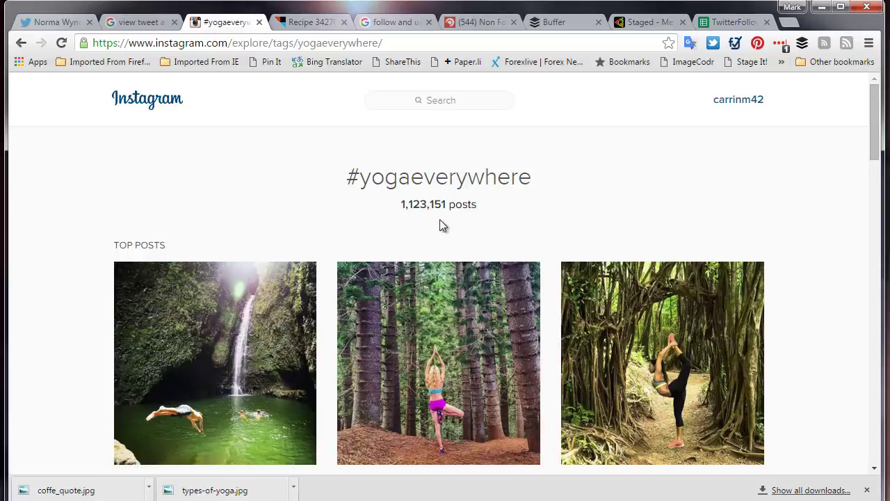
Look through the top and most recent posts on the #yogaeverywhere page, checking their like and comment counts.
scroll(440, 220, "down", 2)
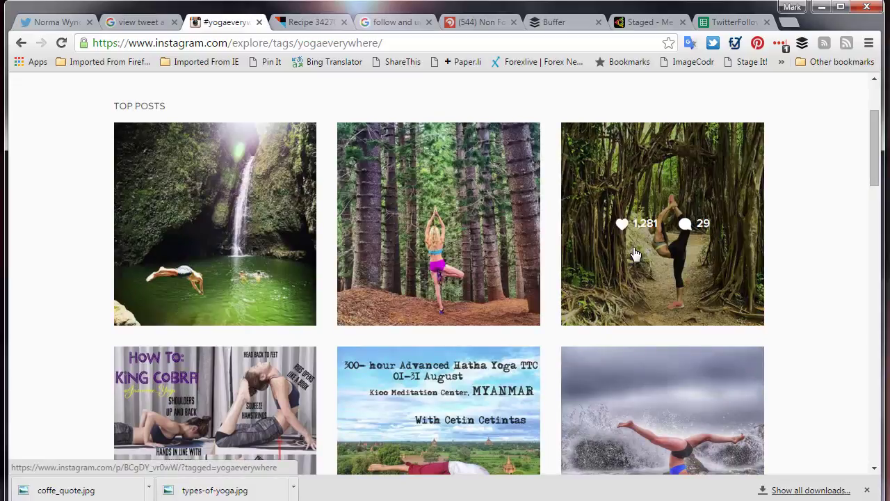
scroll(636, 254, "down", 2)
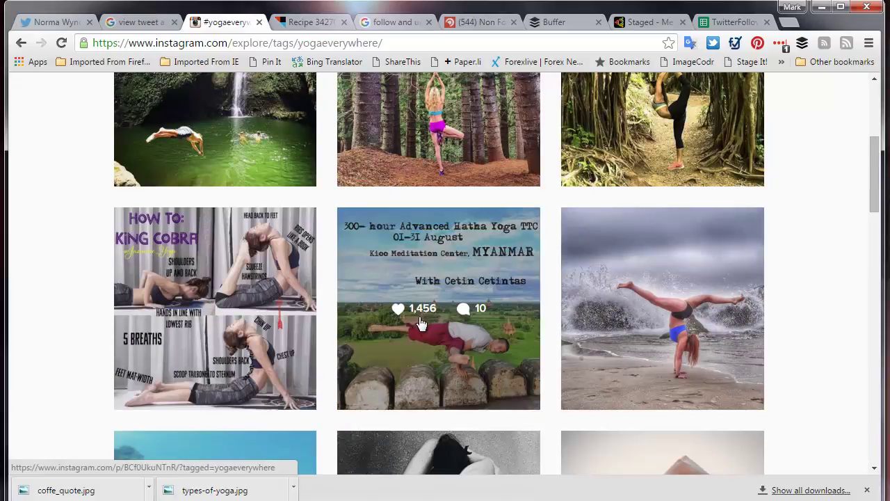
scroll(665, 311, "down", 3)
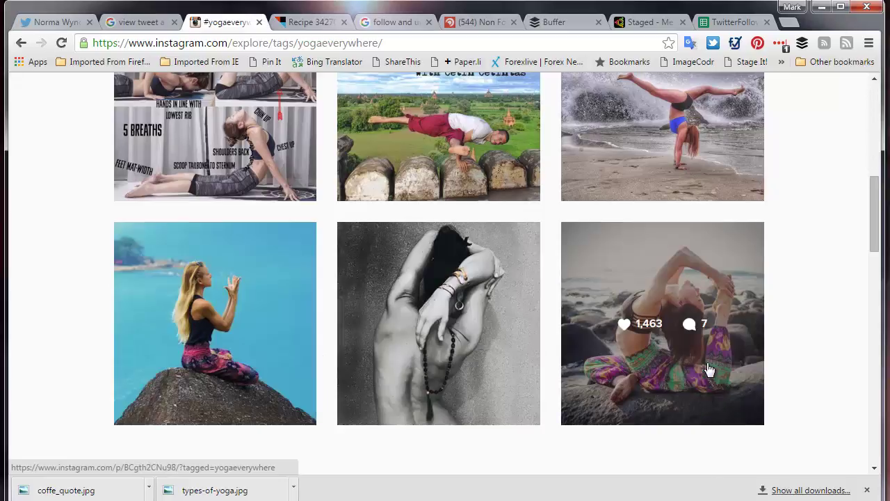
scroll(712, 362, "down", 3)
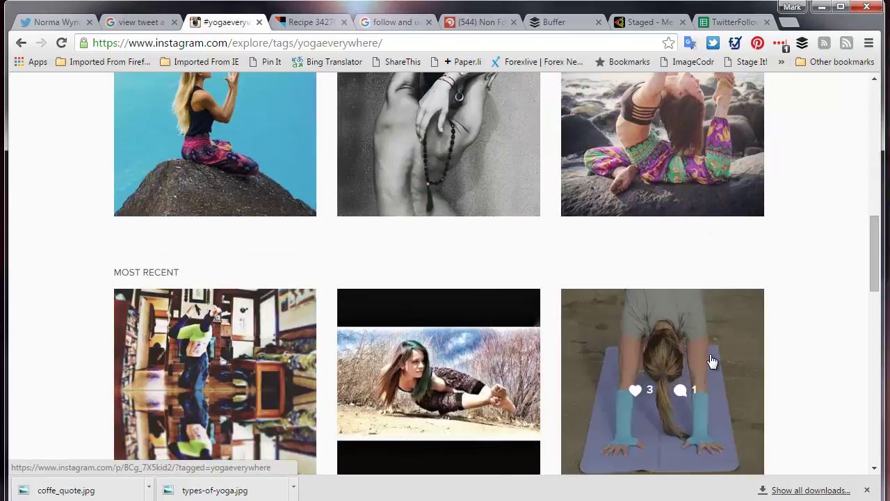
scroll(711, 361, "down", 2)
scroll(711, 361, "down", 2)
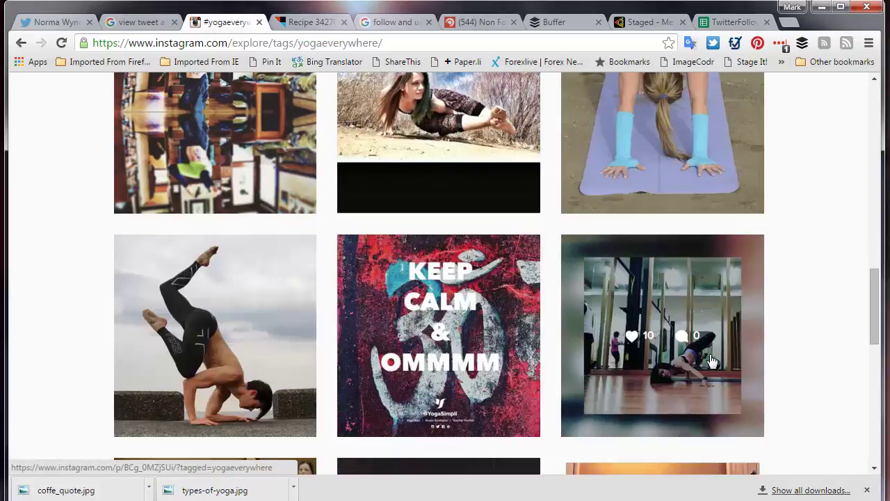
scroll(712, 361, "down", 3)
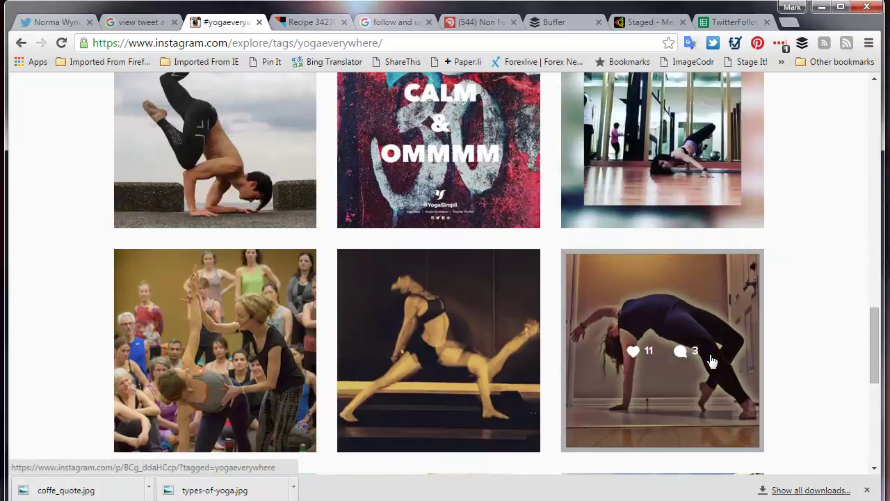
scroll(711, 361, "down", 1)
scroll(711, 361, "down", 2)
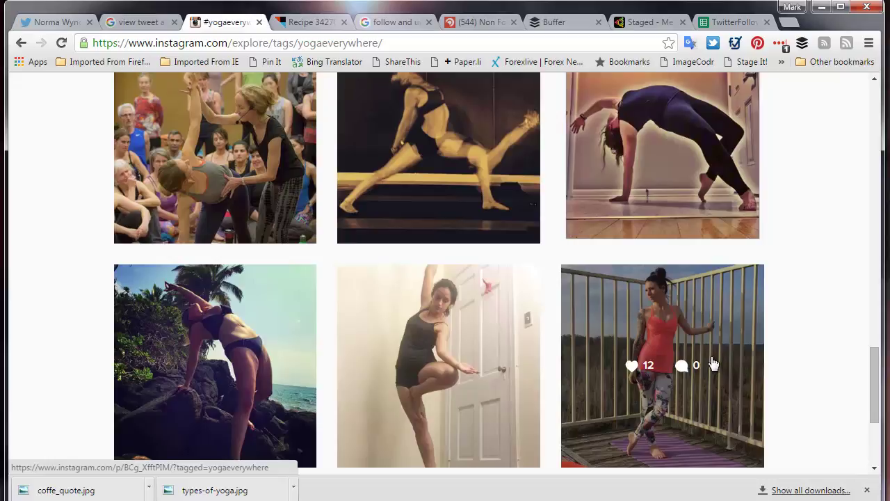
Open the recent yoga class post to view its caption and hashtags, close it and return to the #yogaeverywhere page heading.
scroll(711, 361, "up", 2)
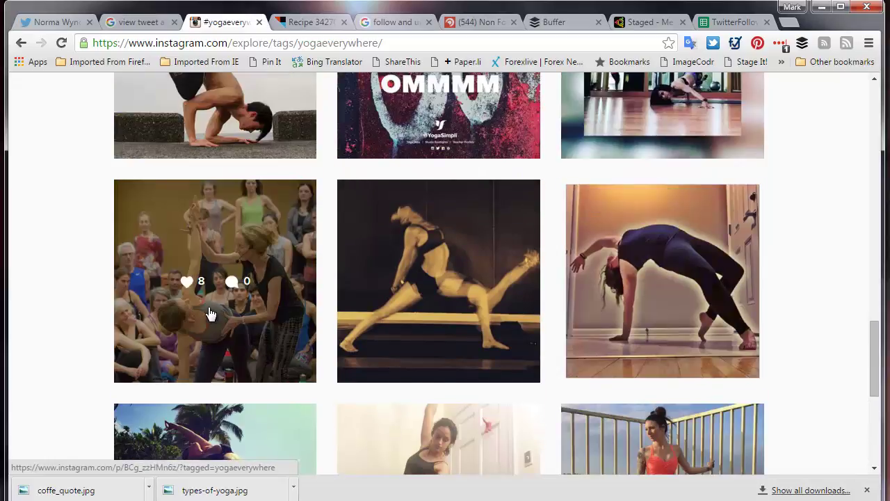
left_click(210, 314)
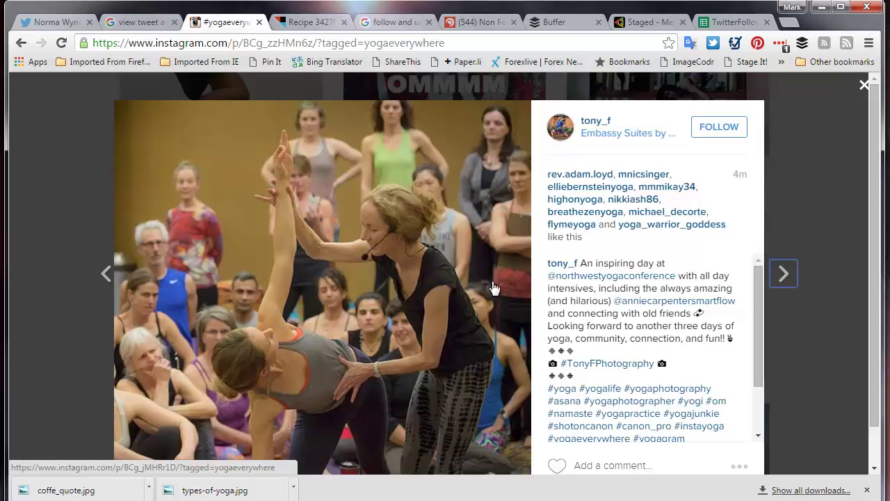
left_click(864, 85)
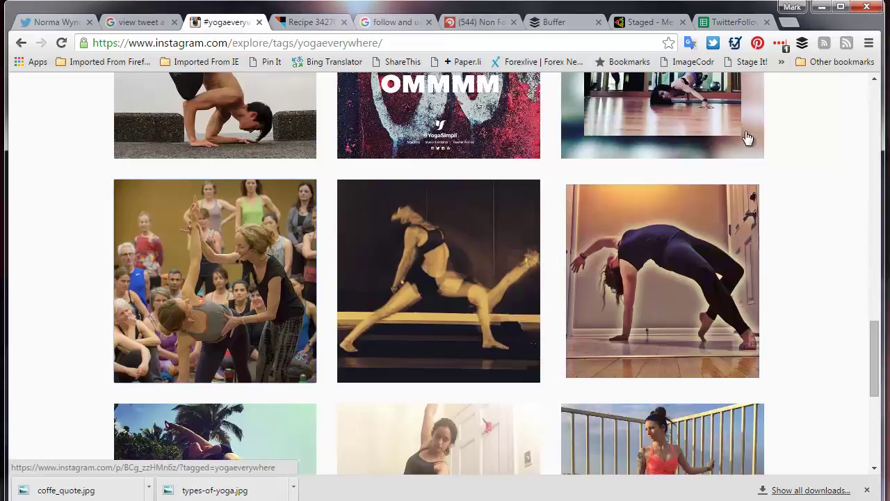
scroll(302, 310, "up", 7)
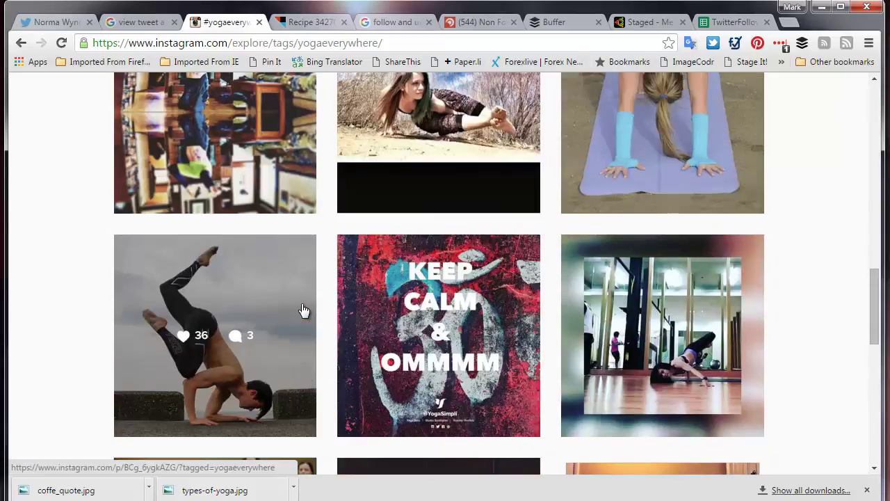
scroll(302, 310, "up", 10)
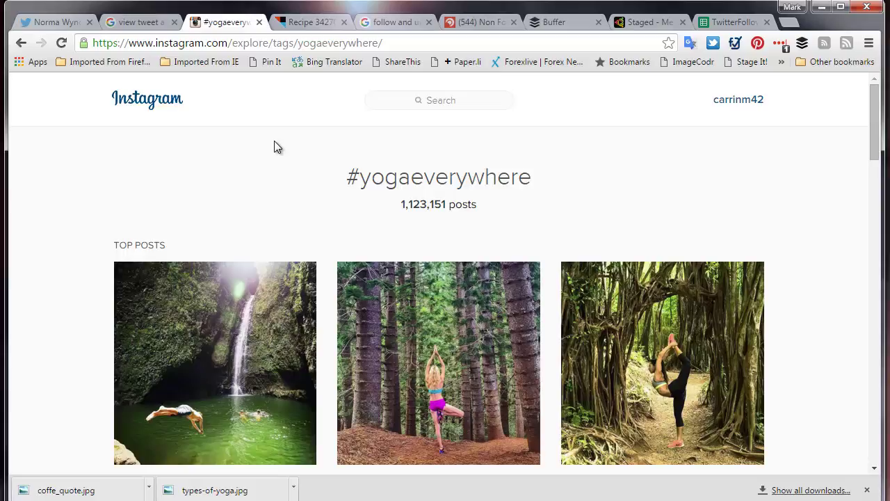
left_click(311, 23)
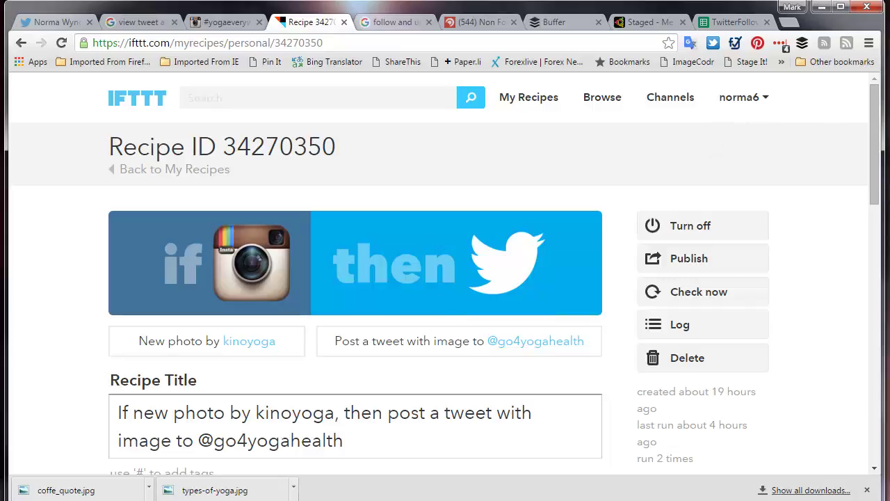
left_click_drag(713, 116, 778, 117)
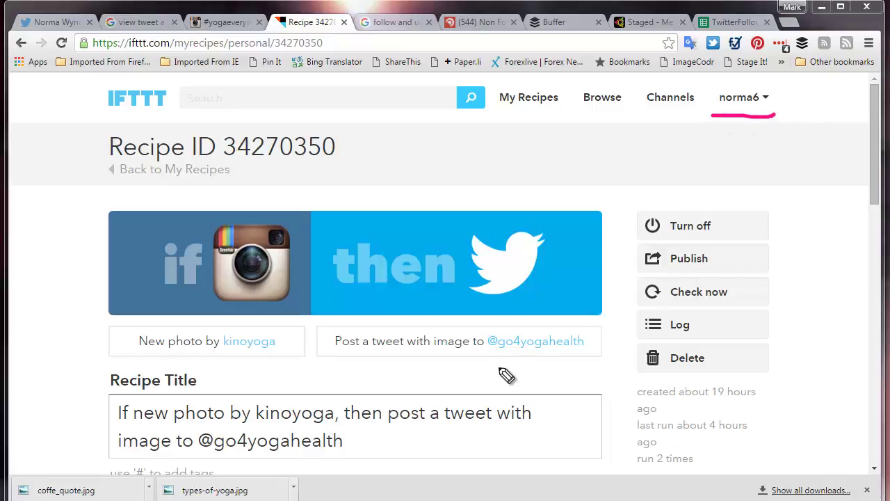
left_click_drag(485, 361, 585, 356)
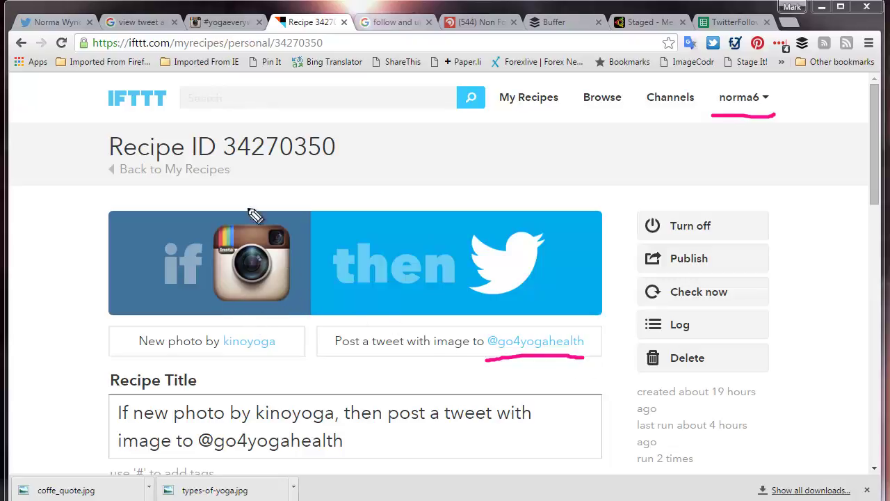
left_click_drag(261, 209, 250, 346)
mouse_move(306, 329)
left_mouse_down()
mouse_move(326, 247)
mouse_move(263, 208)
left_mouse_up()
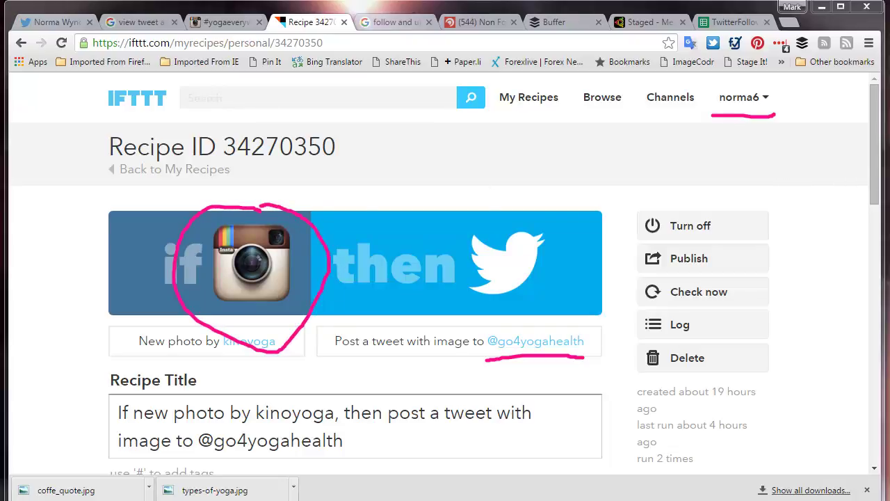
key("Escape")
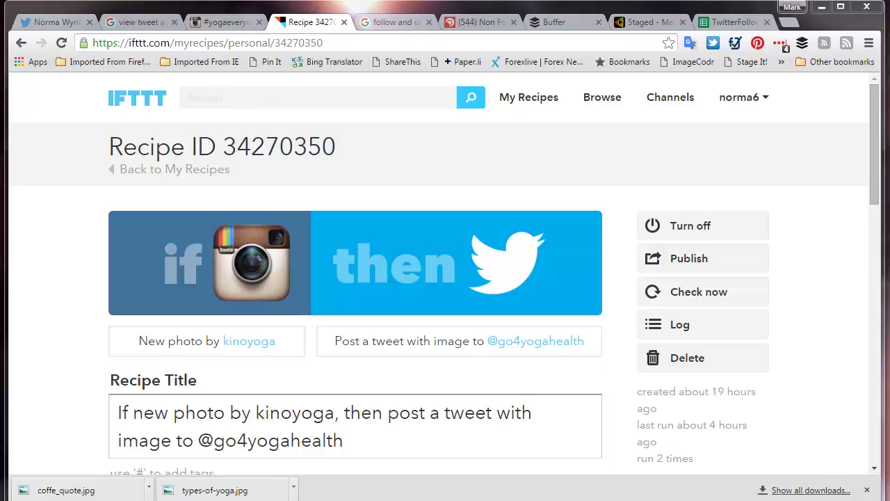
Review the recipe's title, Instagram username trigger, tweet text and image URL settings without changing them.
left_click(875, 469)
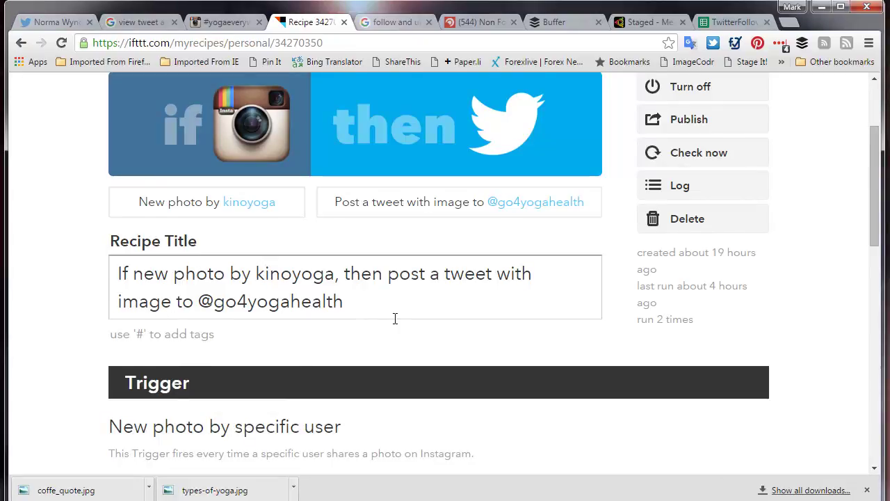
scroll(395, 318, "down", 4)
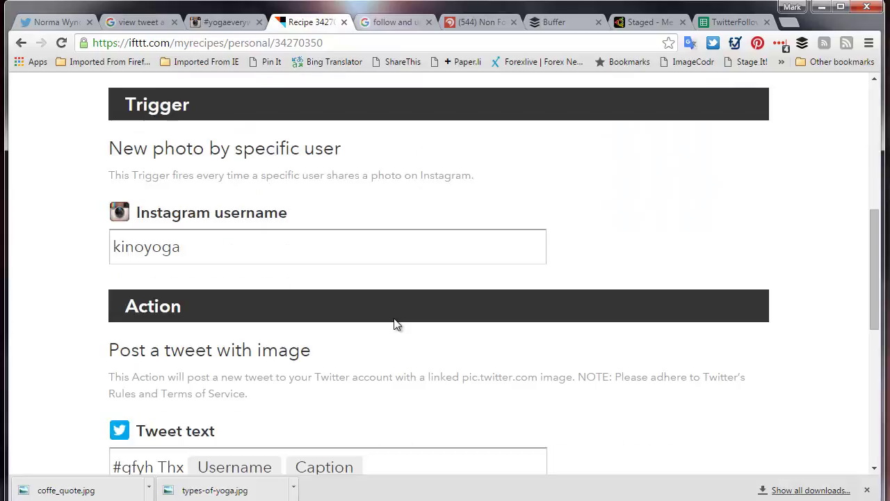
scroll(393, 324, "down", 1)
scroll(402, 304, "up", 2)
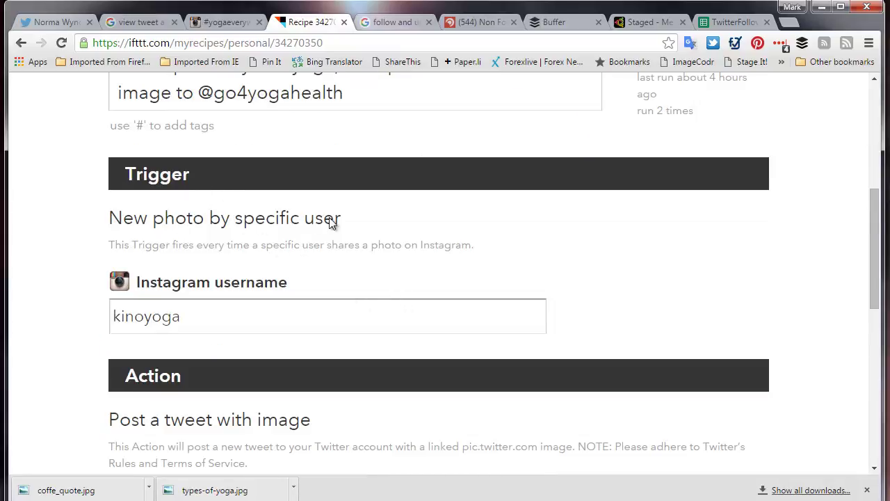
scroll(330, 278, "down", 3)
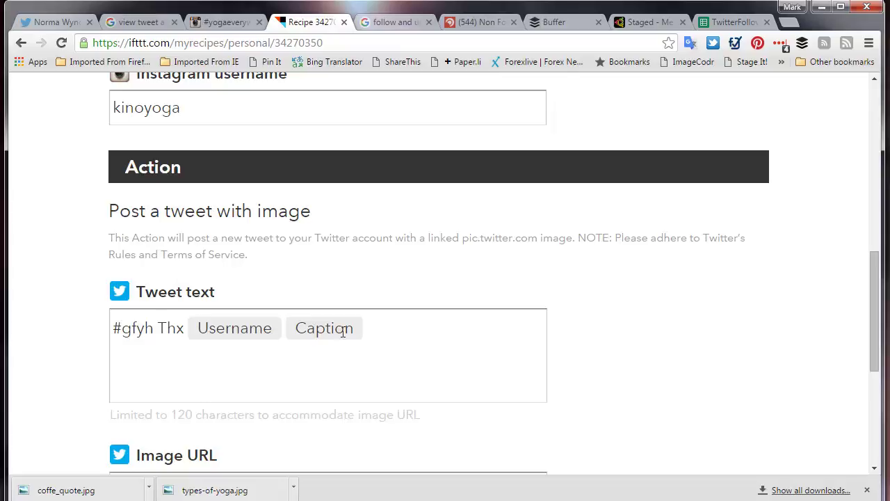
scroll(343, 332, "down", 3)
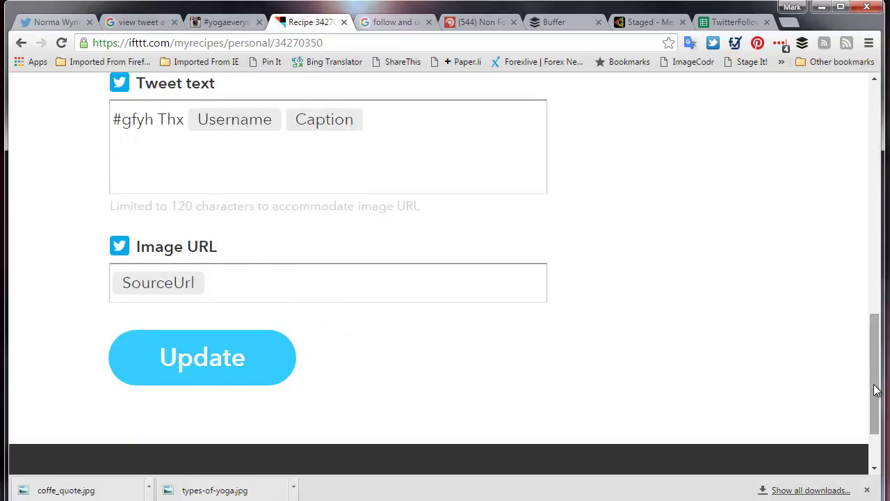
left_click_drag(875, 389, 866, 83)
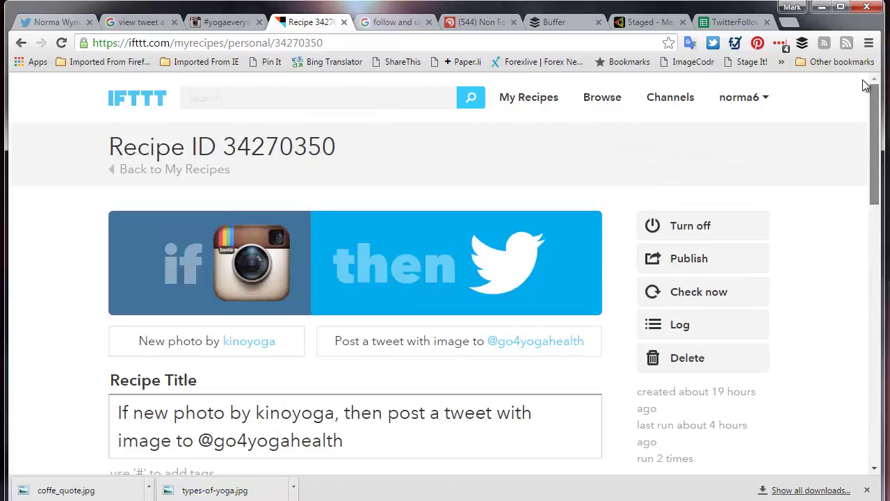
Open the list of personal IFTTT recipes and review the Instagram-to-Buffer and Instagram-to-Twitter ones.
left_click(541, 107)
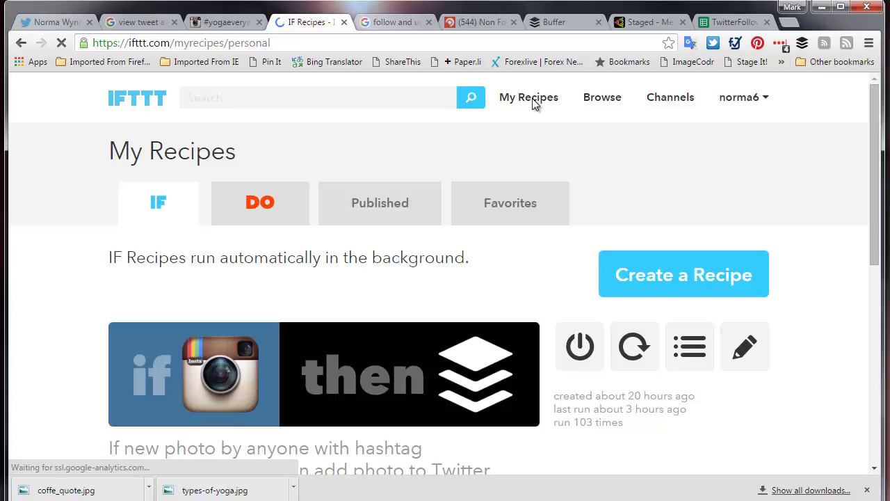
scroll(496, 243, "down", 4)
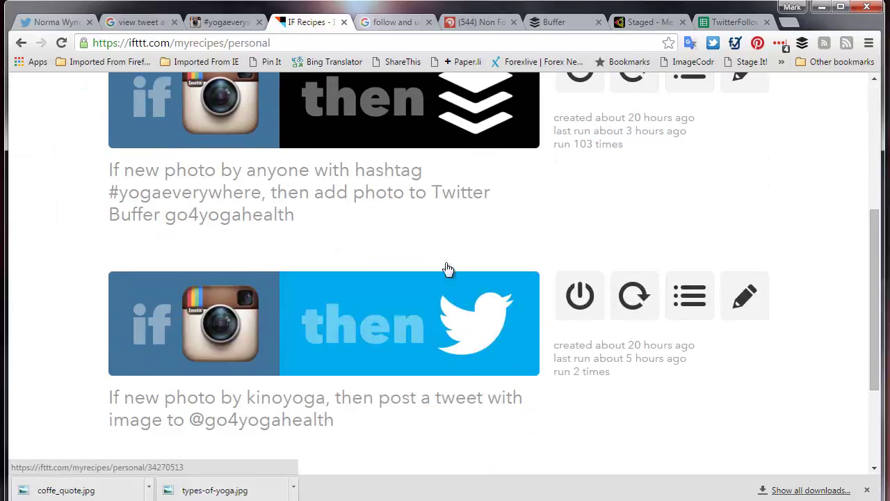
scroll(304, 224, "up", 1)
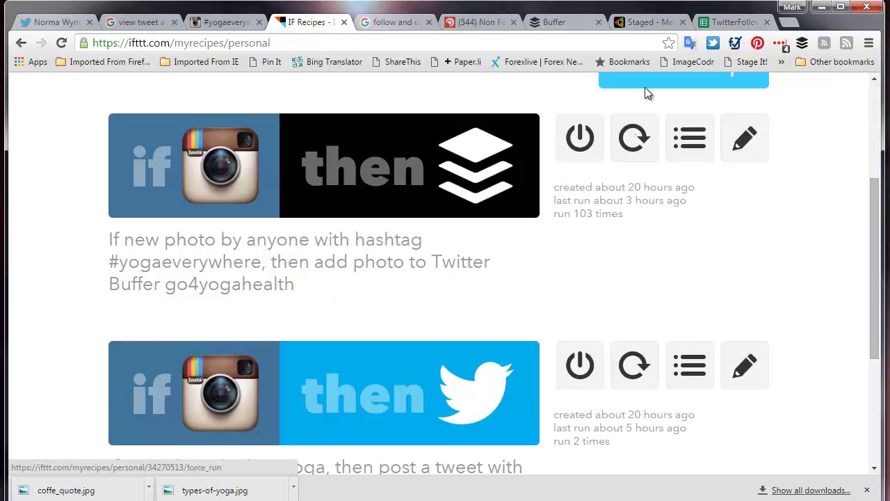
Switch to Buffer and look through the go4yogahealth account's weekly calendar of queued posts.
left_click(567, 25)
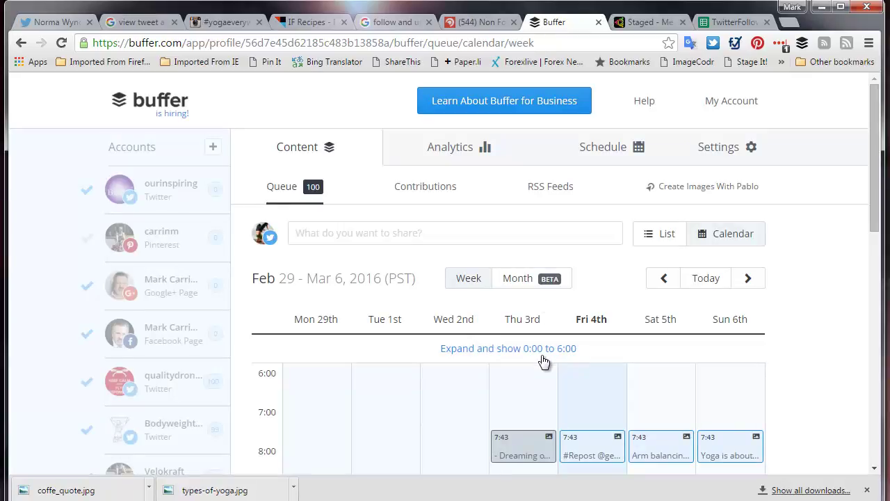
scroll(541, 355, "down", 2)
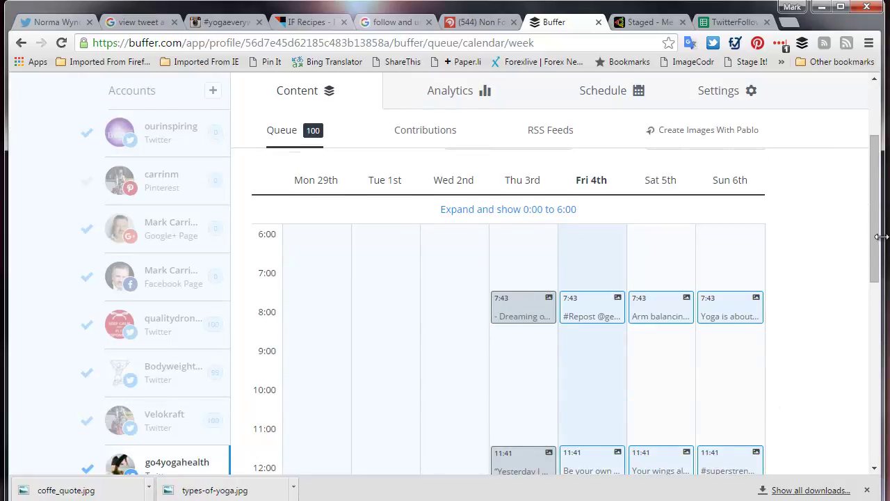
scroll(875, 239, "down", 2)
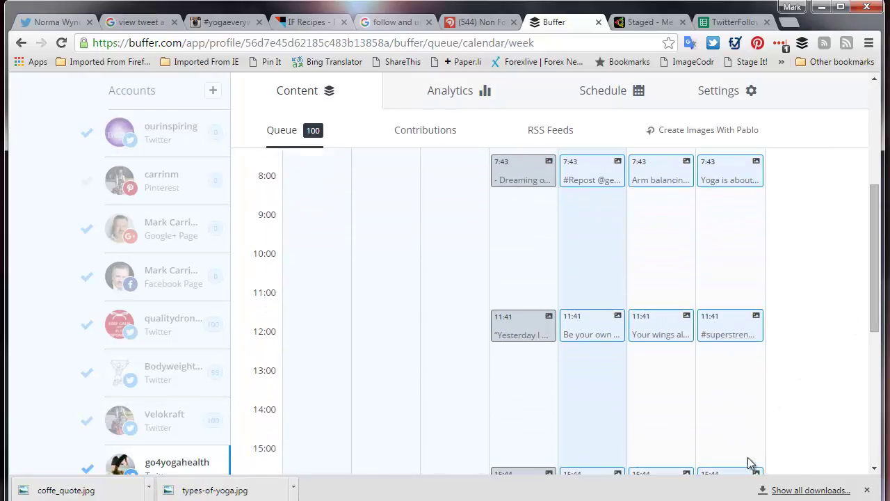
scroll(875, 468, "down", 1)
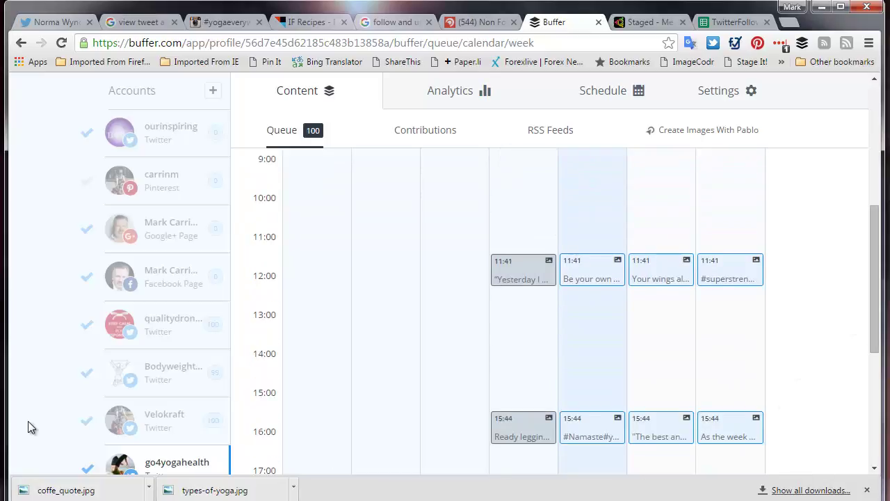
scroll(30, 424, "down", 2)
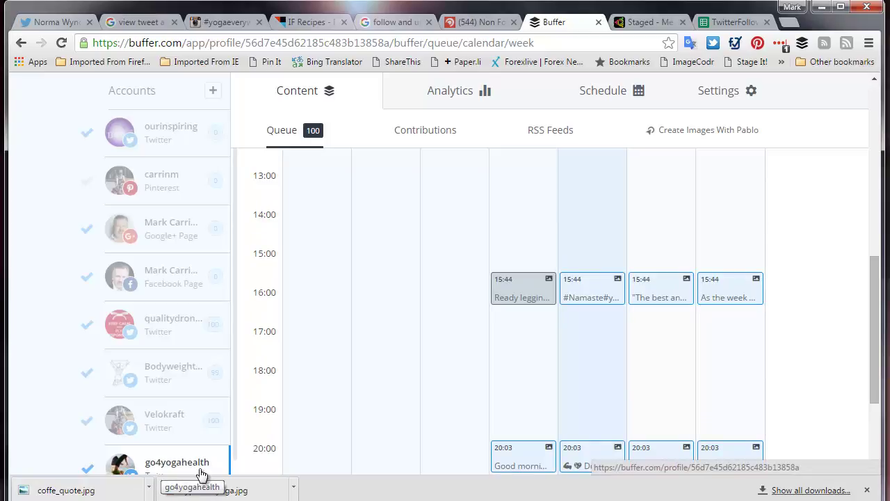
scroll(239, 431, "down", 2)
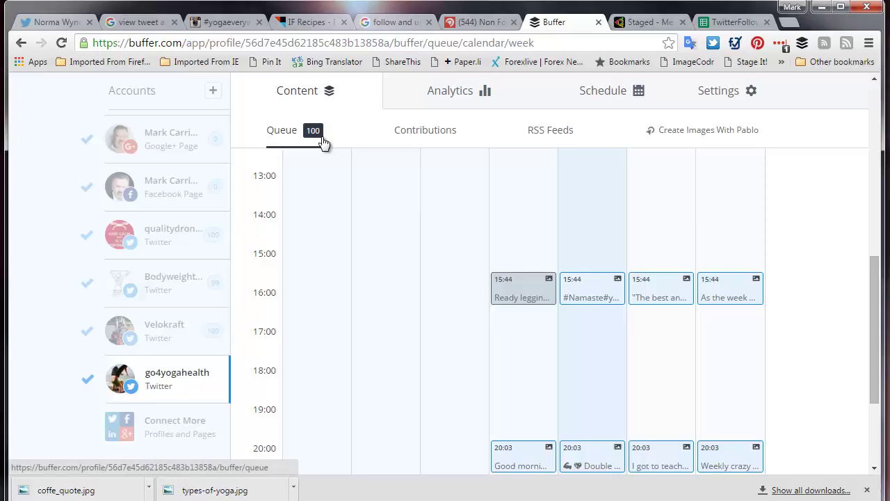
Preview Friday's queued 15:44 post with the #yogaeverywhere hashtag and Thursday's already shared 15:44 post.
left_click(587, 298)
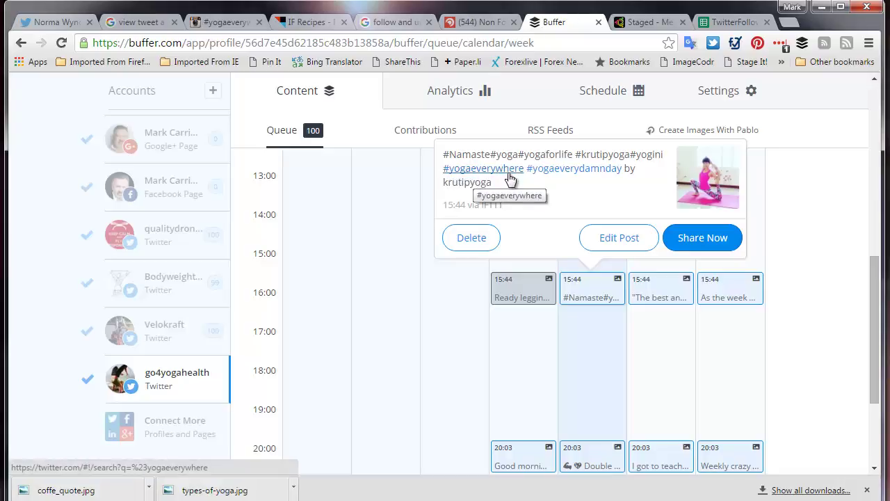
mouse_move(526, 296)
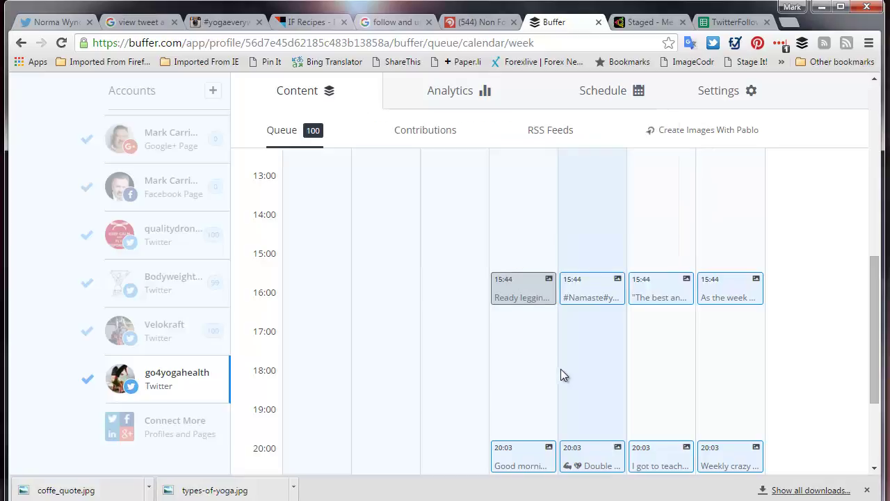
scroll(523, 264, "up", 1)
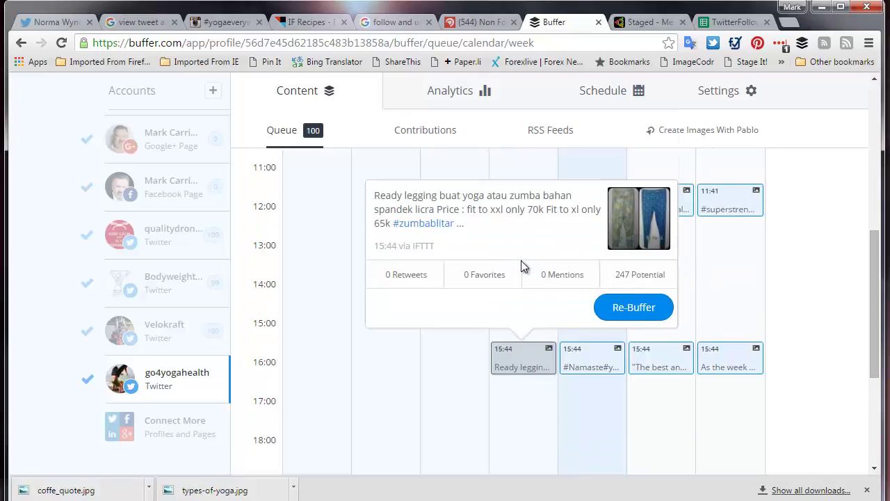
Preview Thursday's already shared 7:43 and 11:41 posts in the go4yogahealth weekly calendar.
scroll(522, 263, "up", 3)
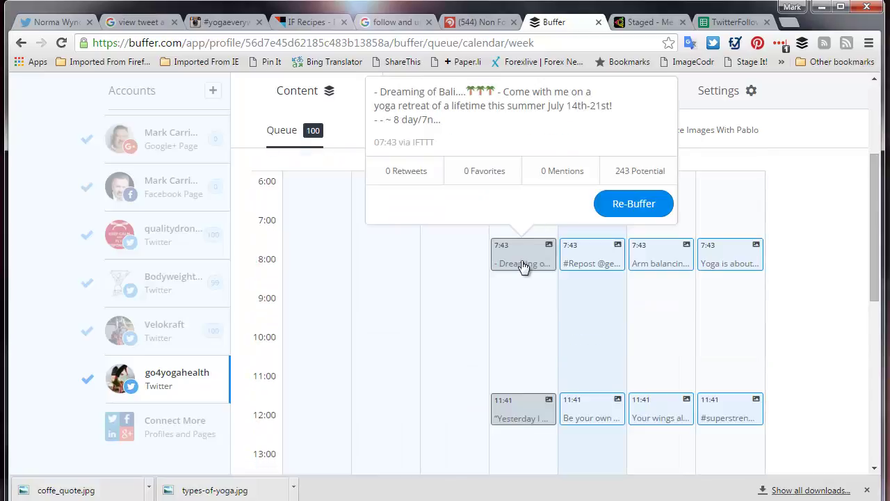
scroll(523, 267, "up", 2)
scroll(523, 266, "down", 1)
scroll(523, 264, "down", 1)
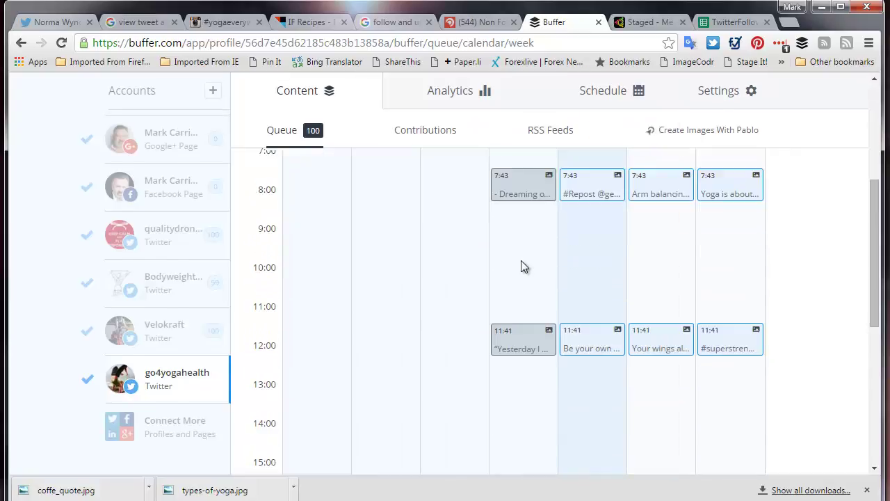
mouse_move(527, 348)
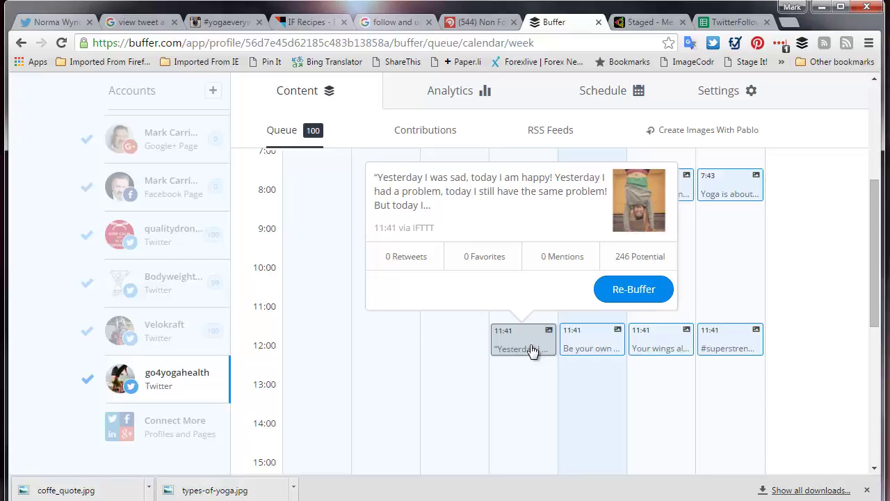
mouse_move(581, 348)
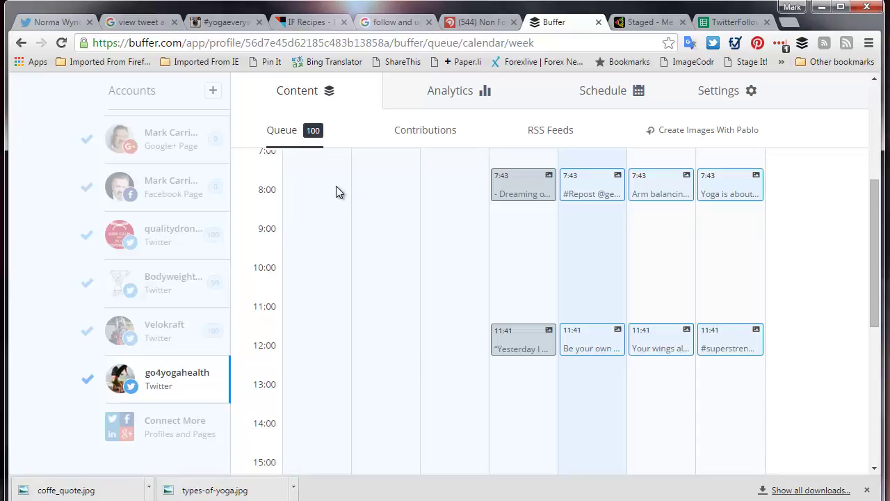
Switch to the go4yogahealth Twitter profile and delete the leggings sales tweet tagged #zumbablitar.
left_click(55, 24)
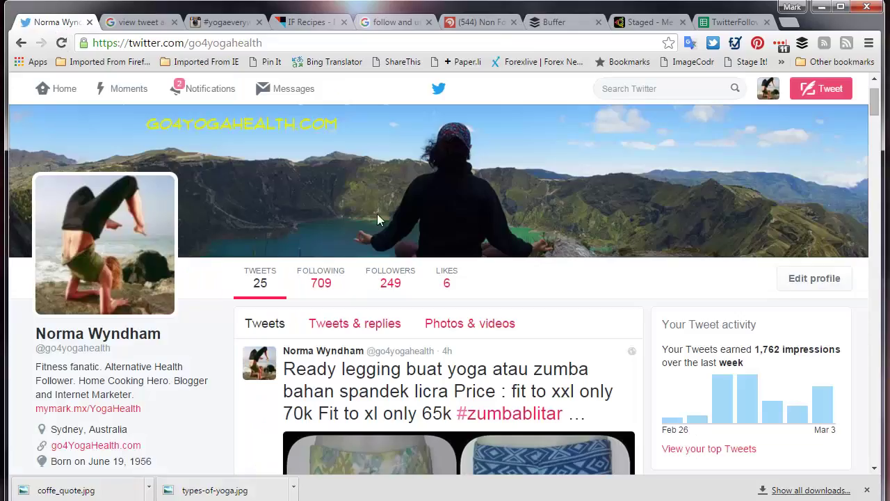
scroll(576, 305, "down", 2)
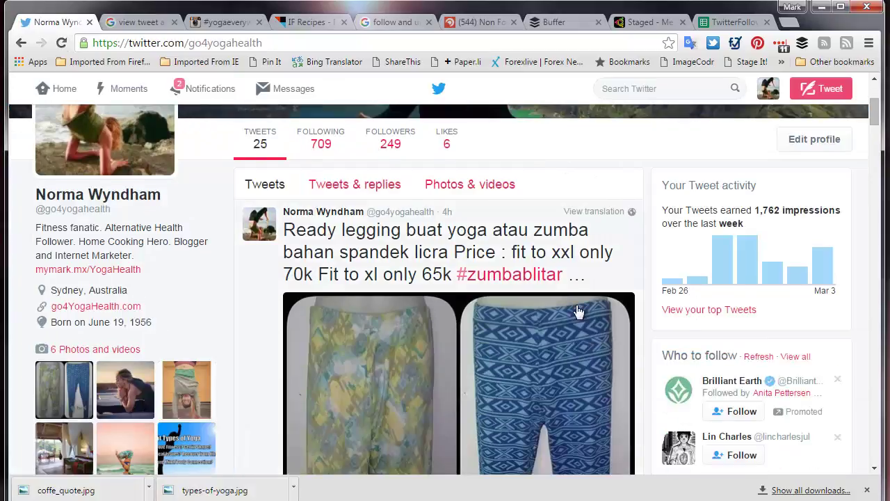
scroll(578, 311, "down", 1)
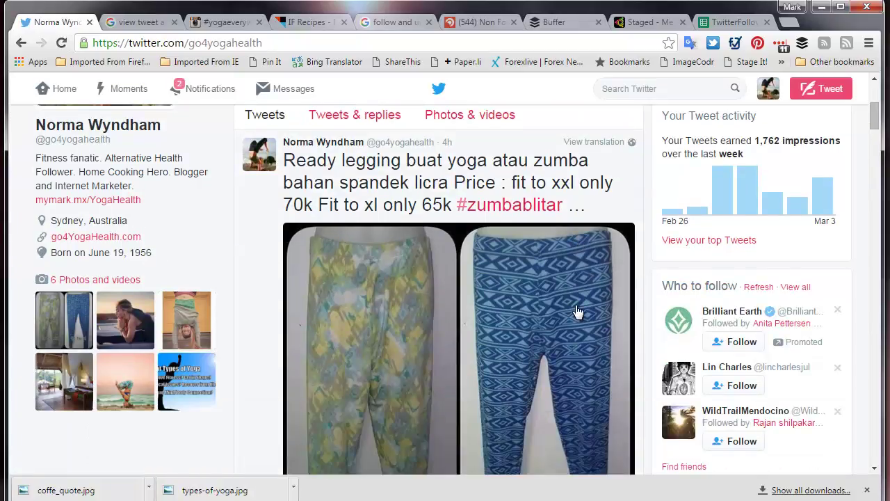
scroll(577, 312, "down", 3)
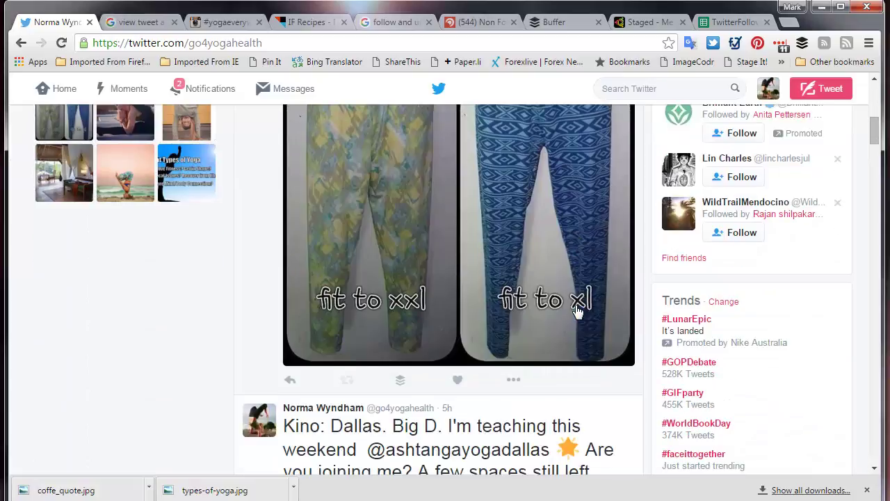
scroll(576, 313, "up", 3)
scroll(533, 334, "down", 3)
left_click(513, 356)
scroll(534, 331, "up", 5)
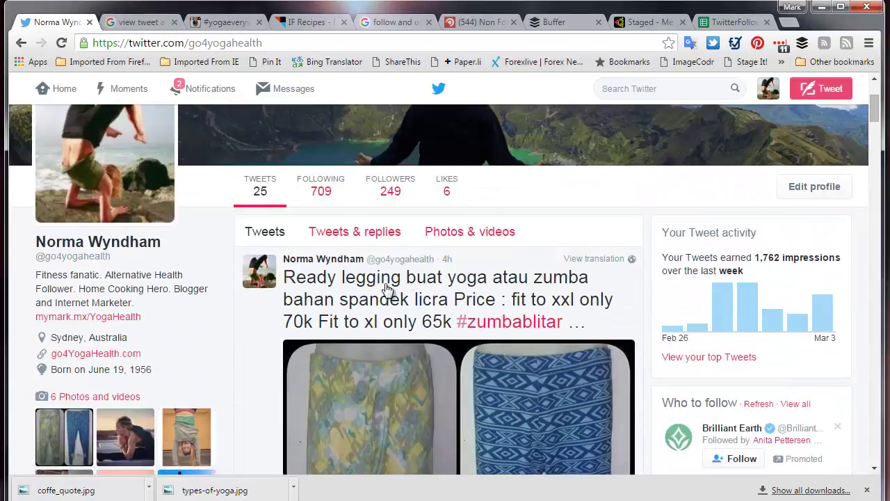
left_click(390, 281)
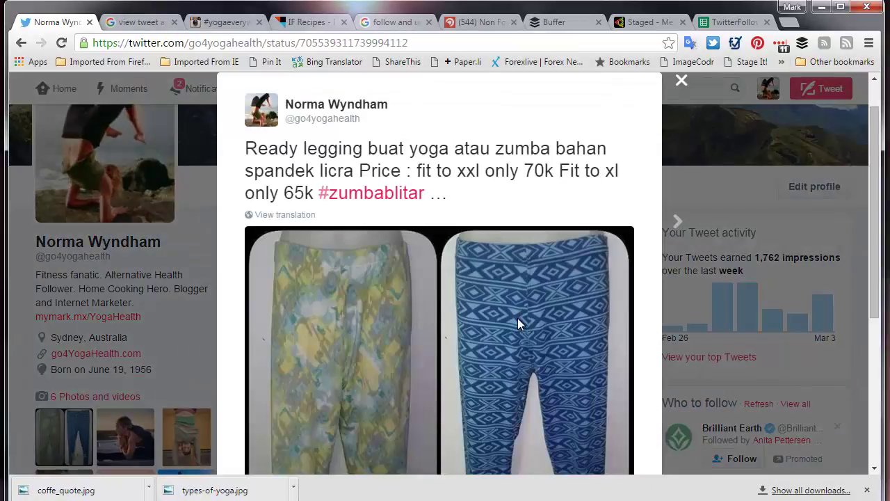
scroll(577, 336, "down", 3)
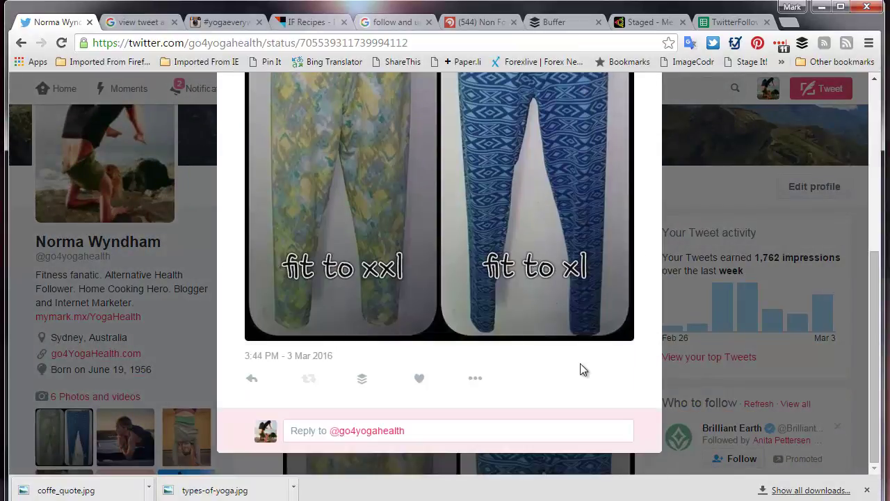
left_click(476, 379)
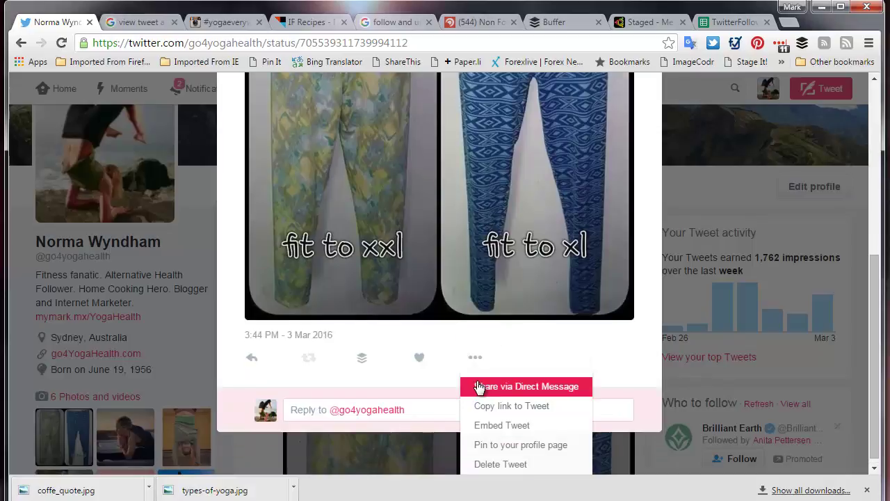
left_click(522, 464)
left_click(585, 329)
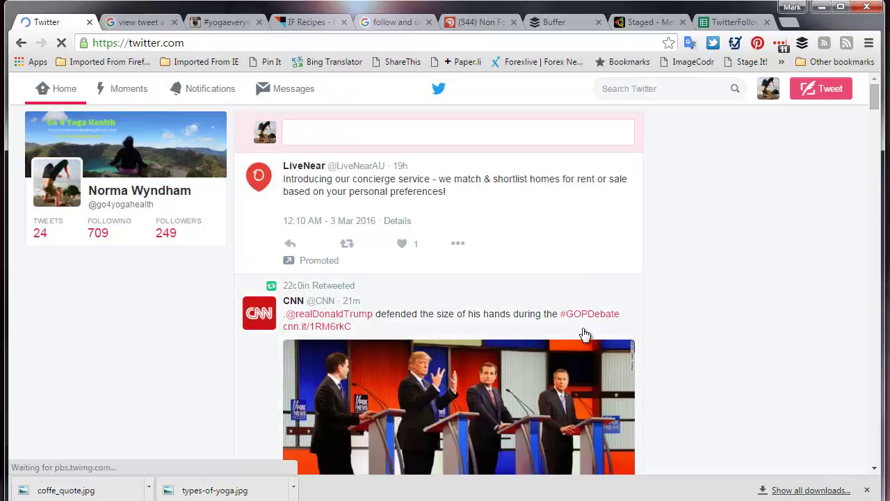
Return to the go4yogahealth profile and look through its tweets down to the types-of-yoga post.
left_click(43, 228)
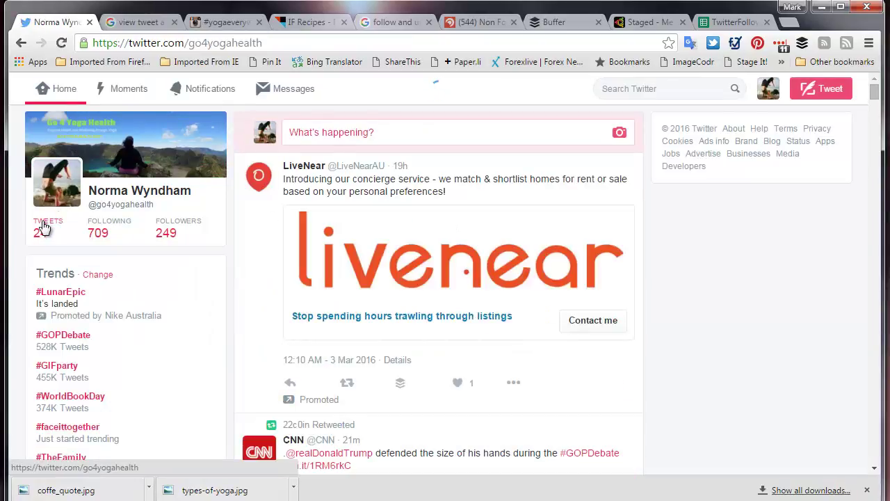
scroll(558, 288, "down", 5)
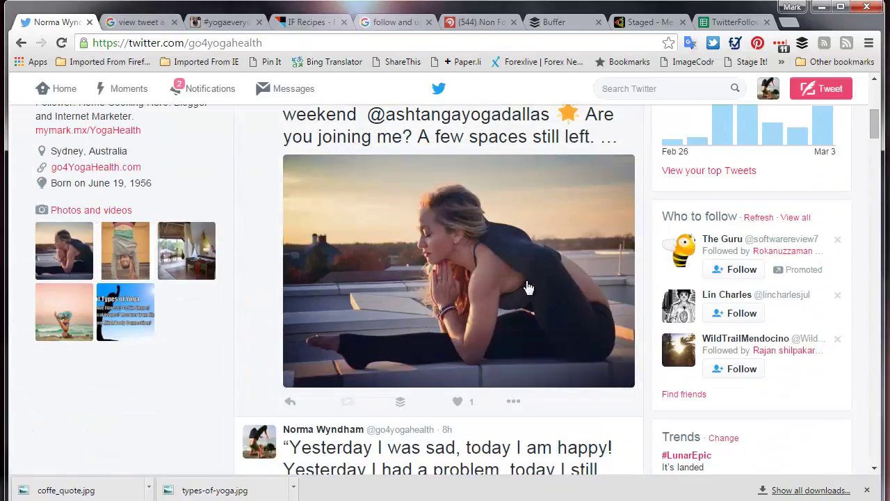
scroll(529, 288, "up", 1)
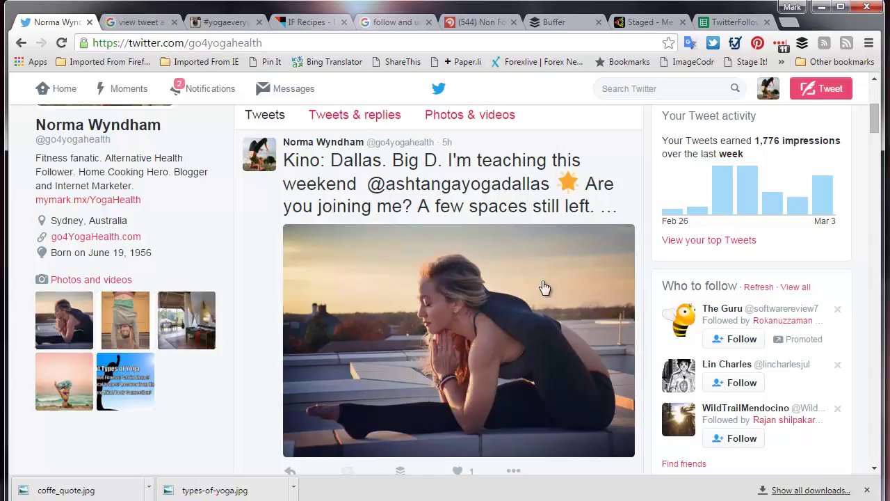
scroll(546, 278, "down", 5)
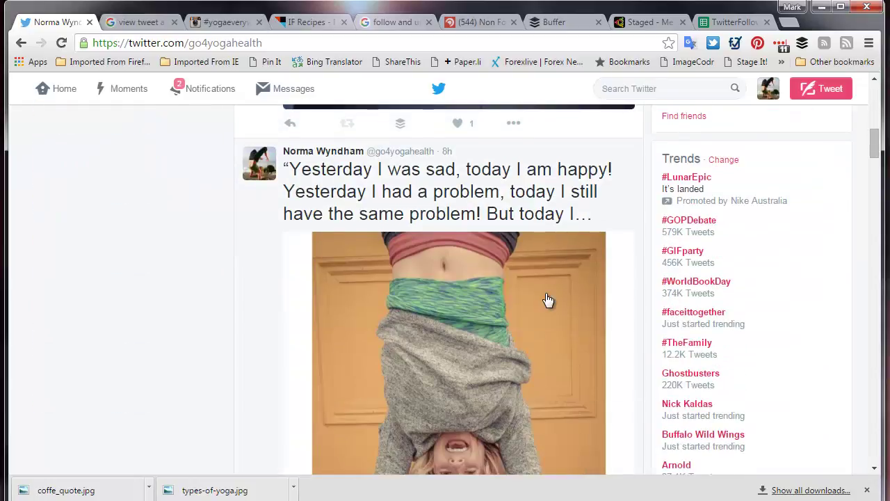
scroll(548, 299, "down", 3)
scroll(549, 299, "down", 12)
scroll(548, 299, "down", 6)
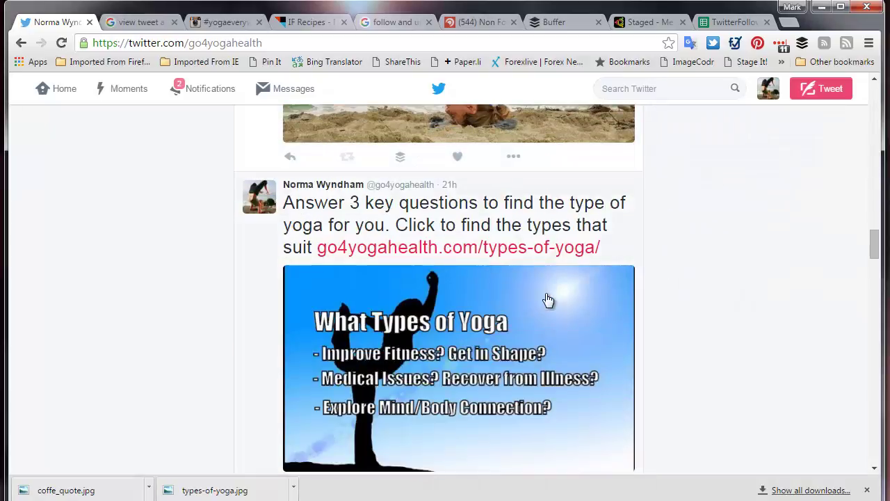
scroll(548, 299, "up", 20)
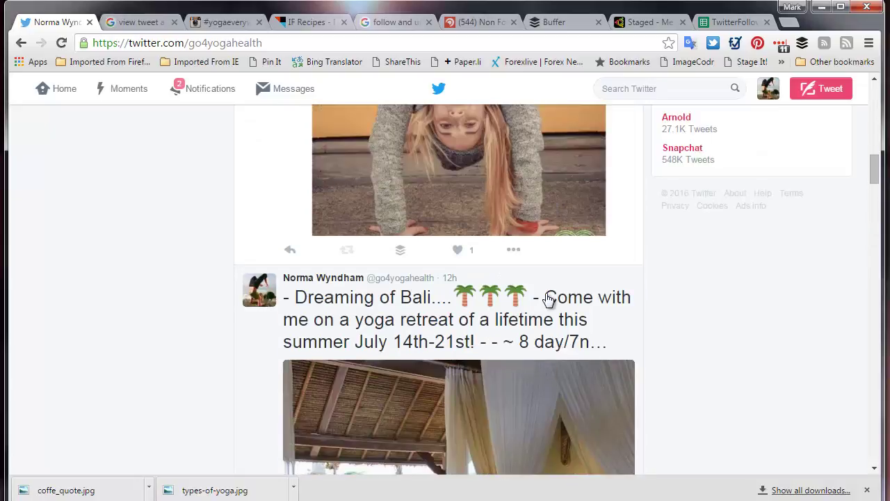
scroll(548, 299, "up", 8)
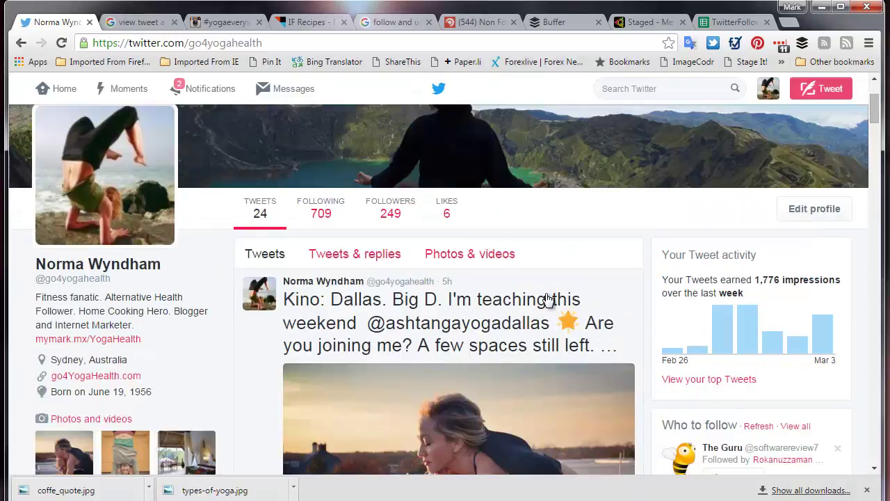
scroll(548, 299, "up", 2)
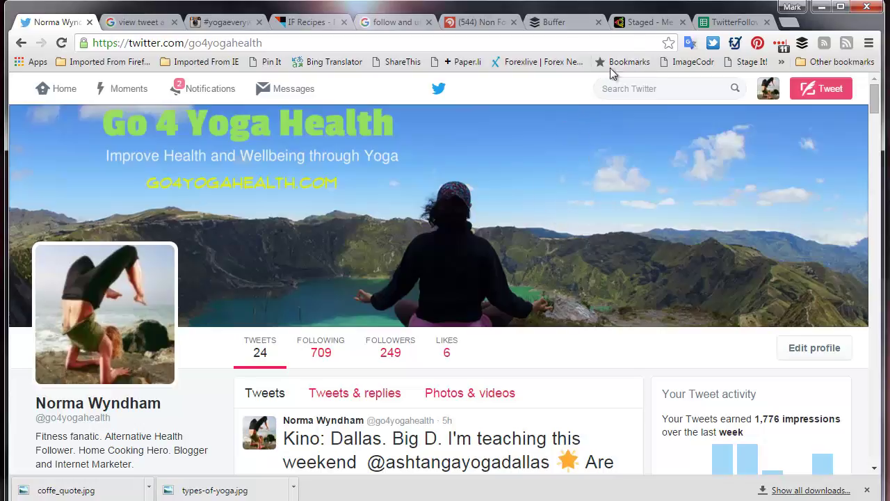
left_click(642, 24)
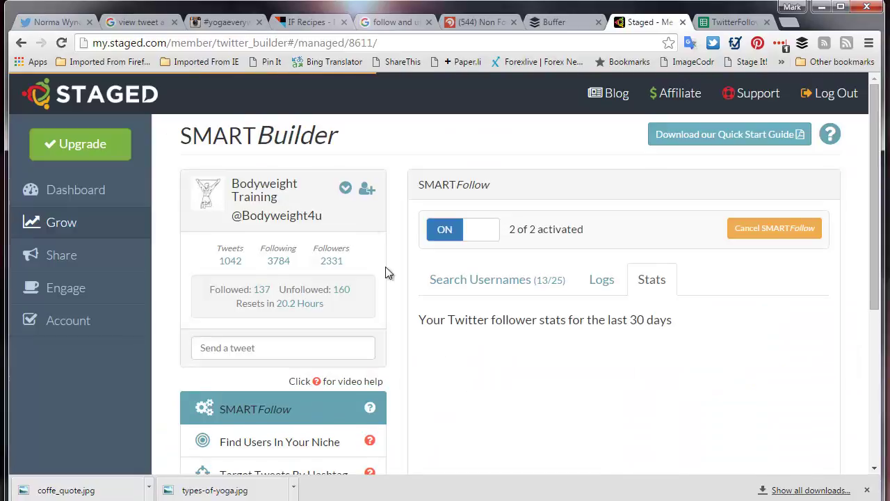
left_click(346, 191)
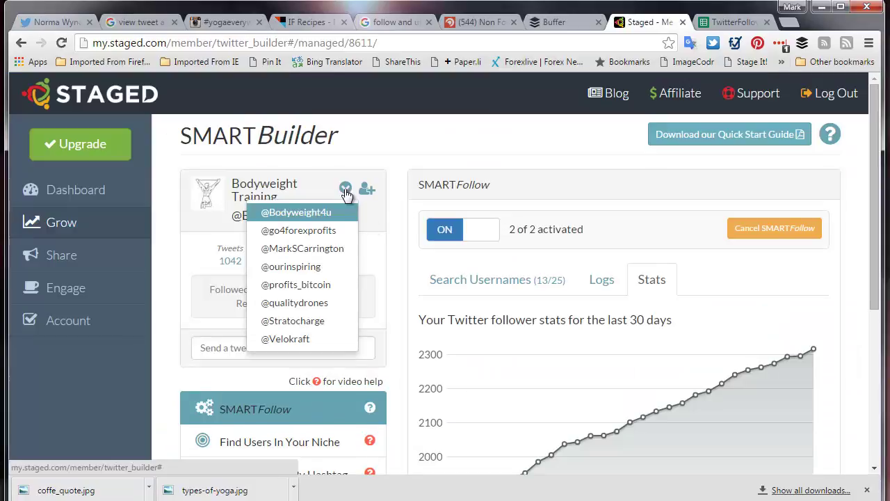
left_click(297, 268)
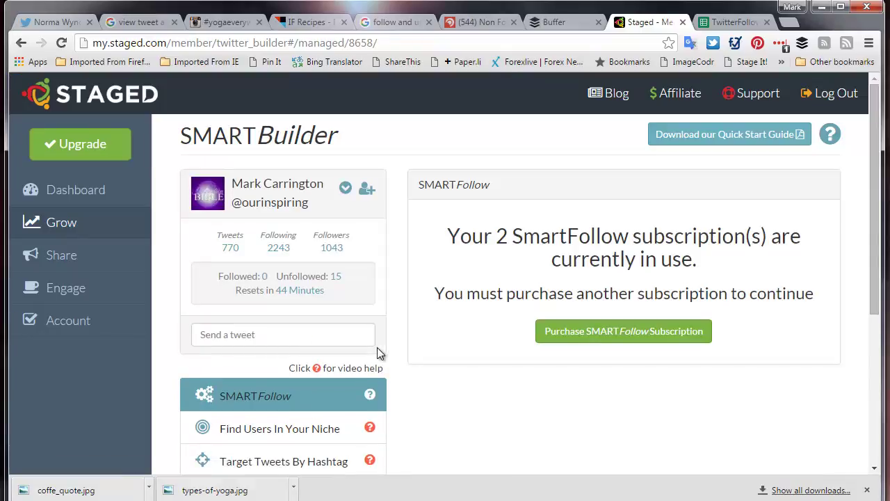
scroll(379, 355, "down", 3)
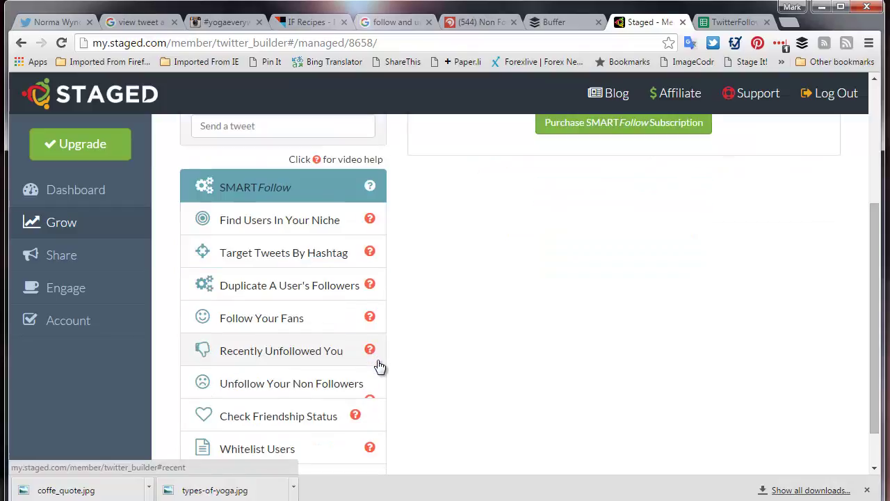
scroll(428, 375, "down", 1)
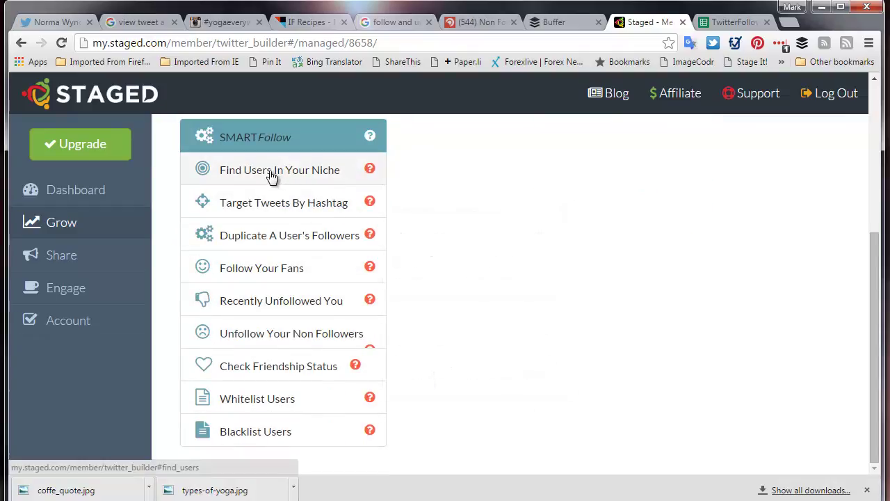
left_click(271, 306)
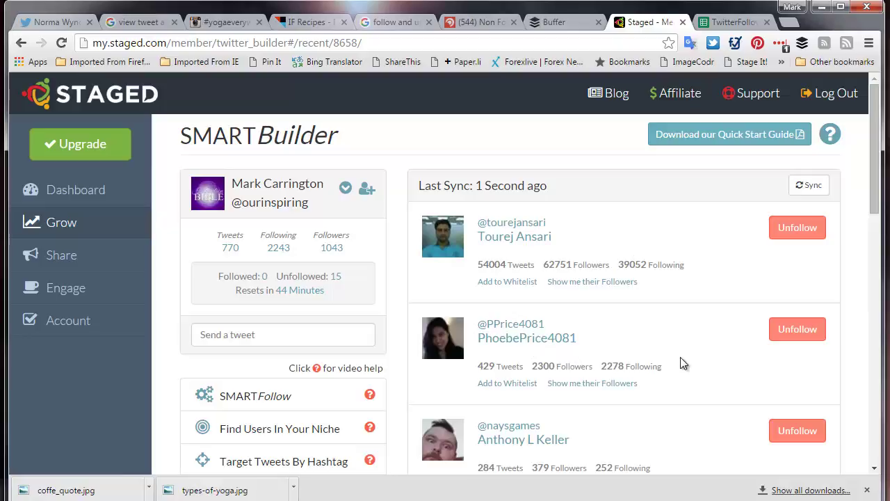
scroll(680, 357, "down", 2)
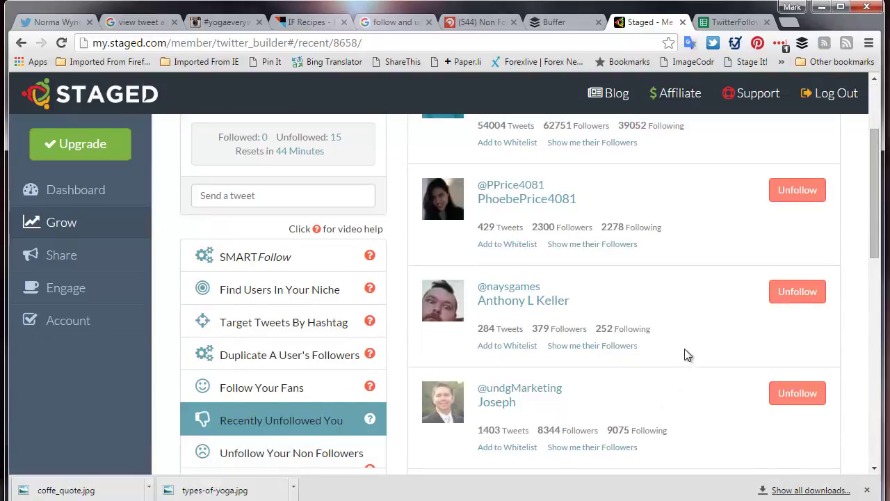
scroll(686, 344, "up", 2)
left_click(799, 227)
left_click(799, 227)
left_click(798, 227)
left_click(799, 227)
left_click(798, 227)
left_click(798, 227)
left_click(798, 228)
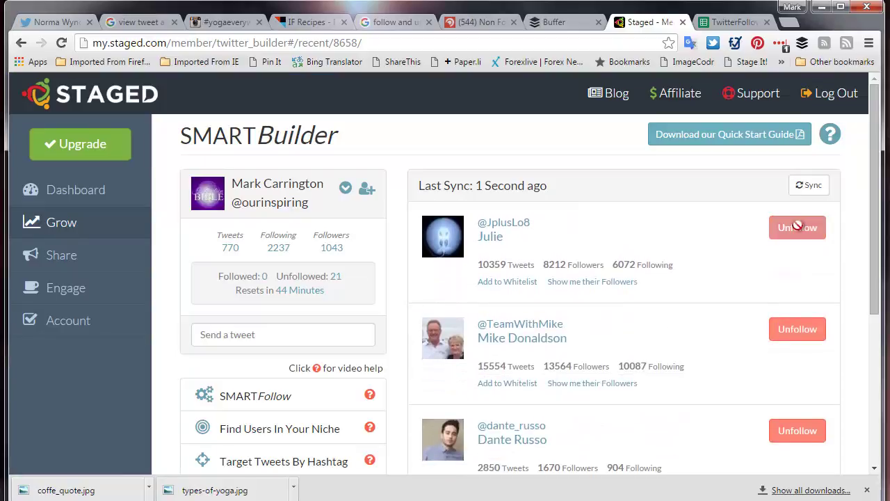
left_click(798, 329)
left_click(798, 329)
left_click(798, 330)
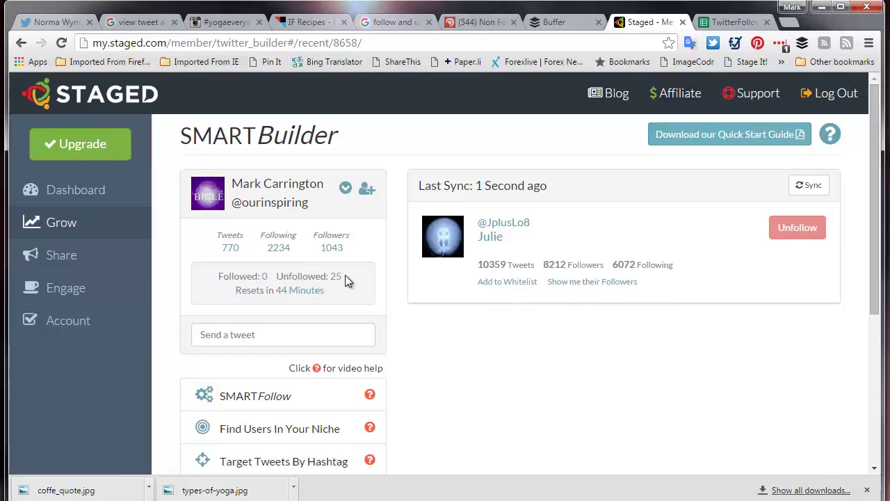
scroll(367, 324, "down", 2)
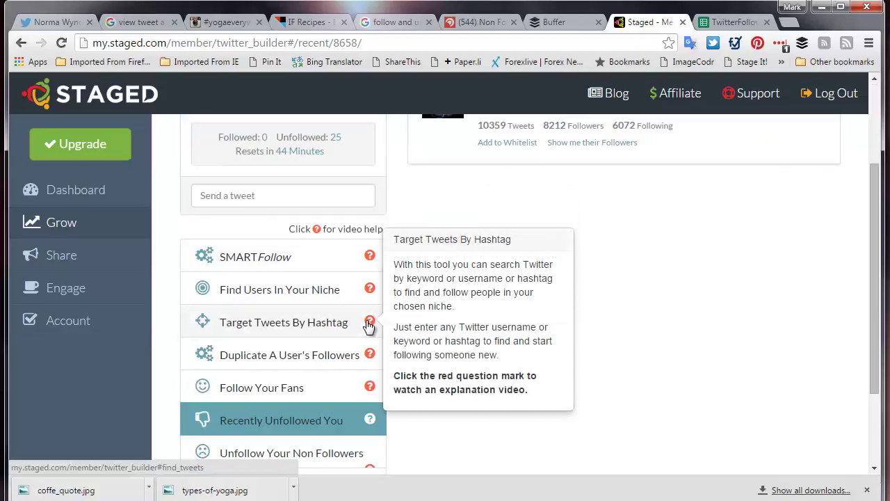
scroll(366, 327, "down", 1)
left_click(295, 384)
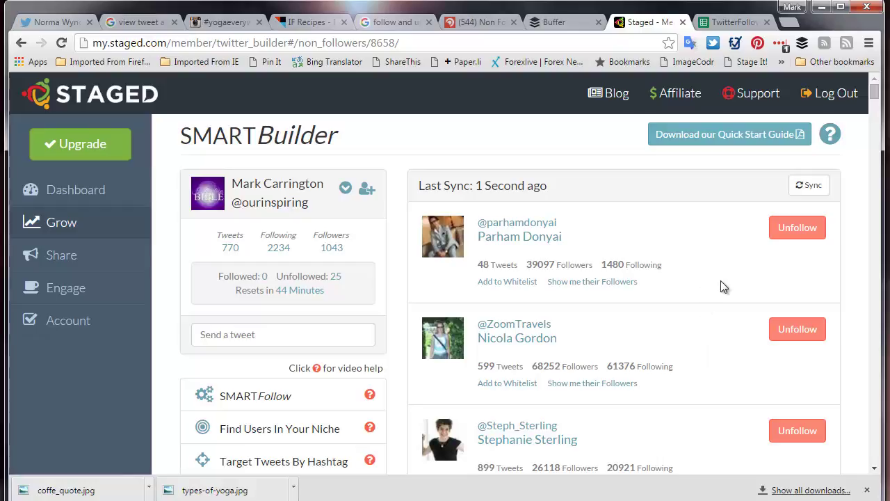
left_click(800, 229)
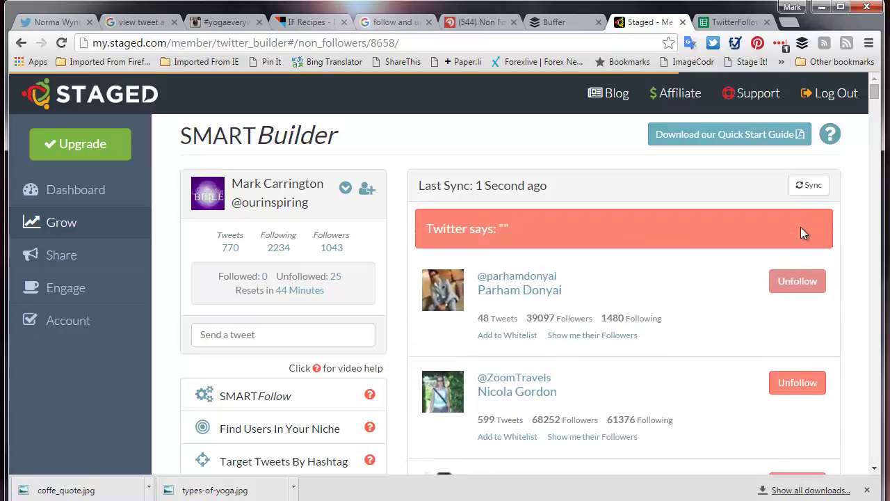
left_click(802, 382)
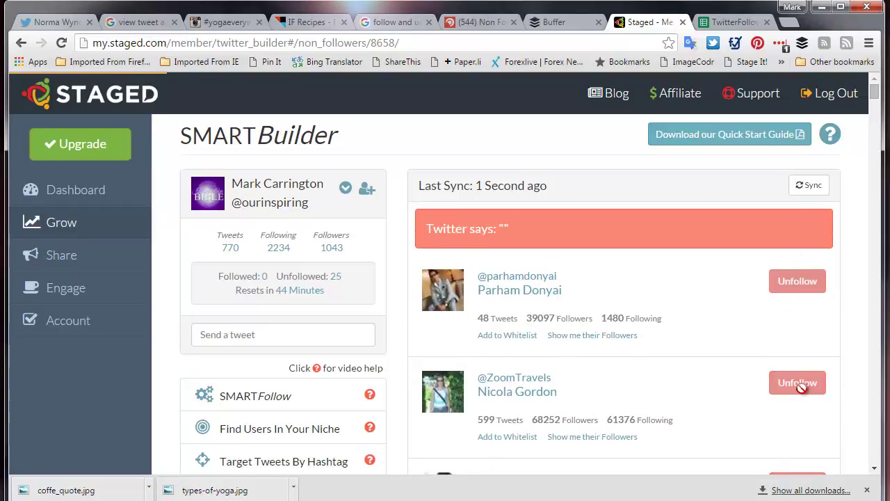
scroll(802, 388, "down", 1)
scroll(805, 376, "down", 1)
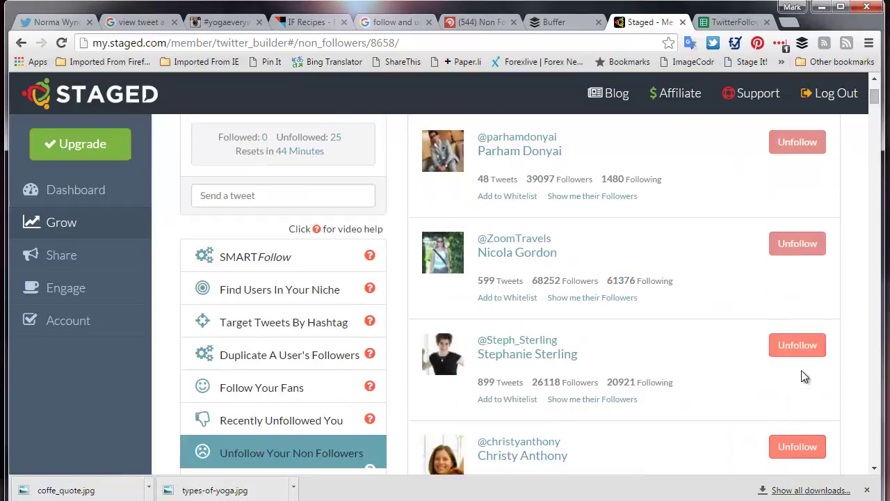
left_click(794, 348)
scroll(741, 370, "down", 1)
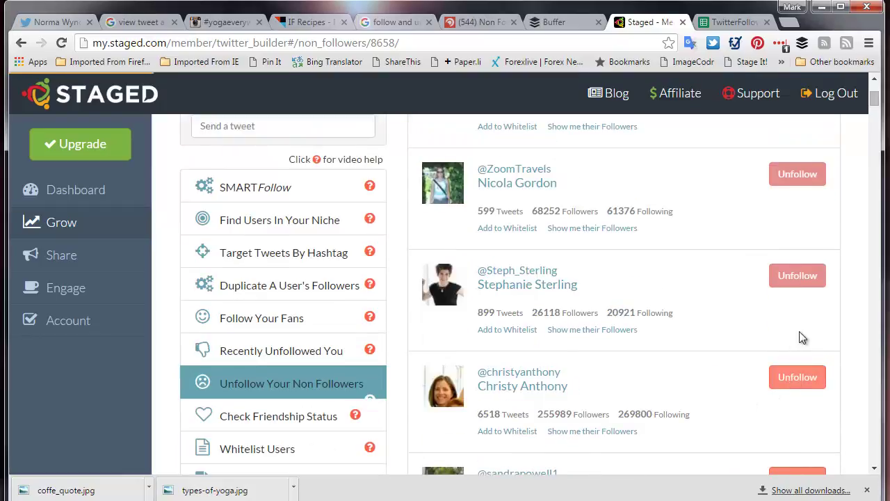
scroll(803, 355, "down", 1)
left_click(803, 323)
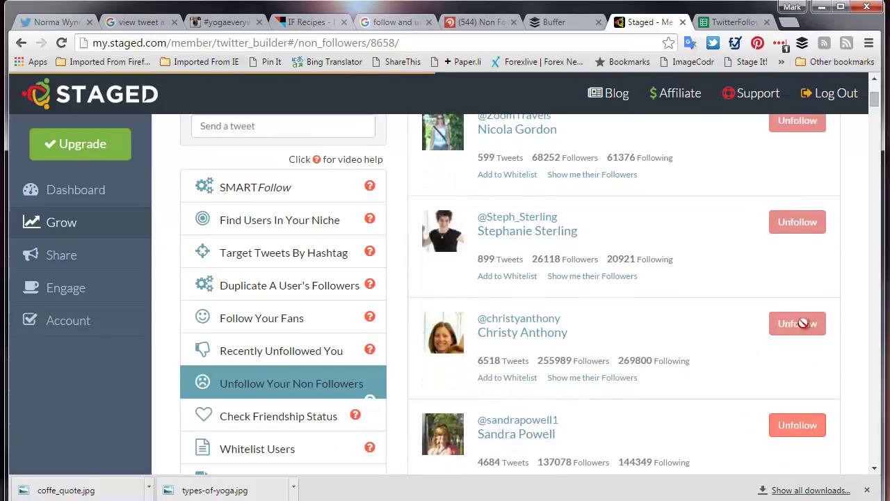
scroll(777, 374, "down", 1)
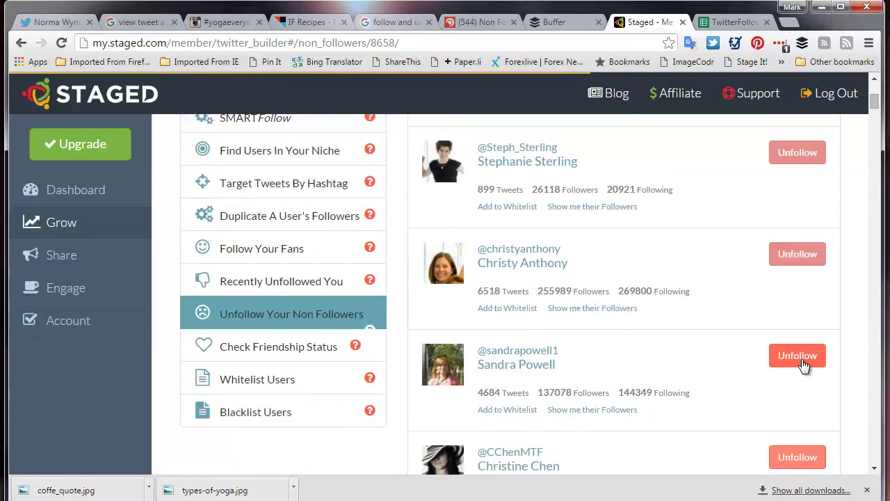
left_click(800, 257)
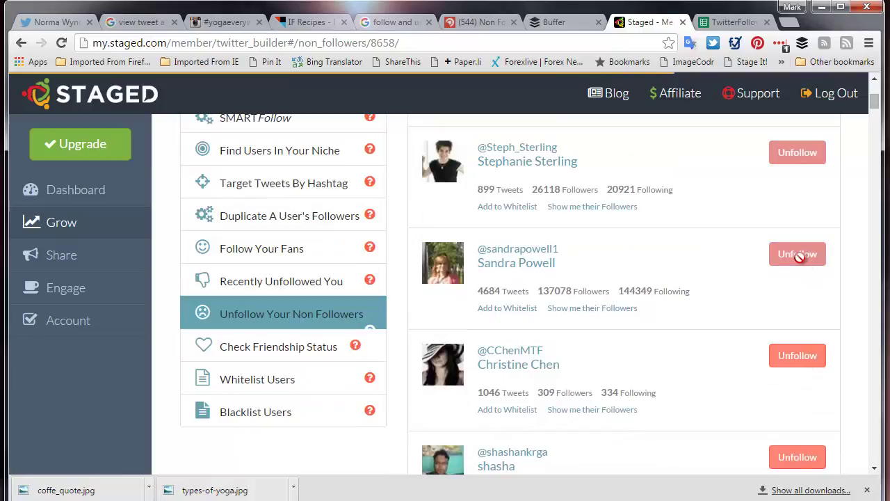
left_click(800, 256)
left_click(802, 262)
left_click(800, 256)
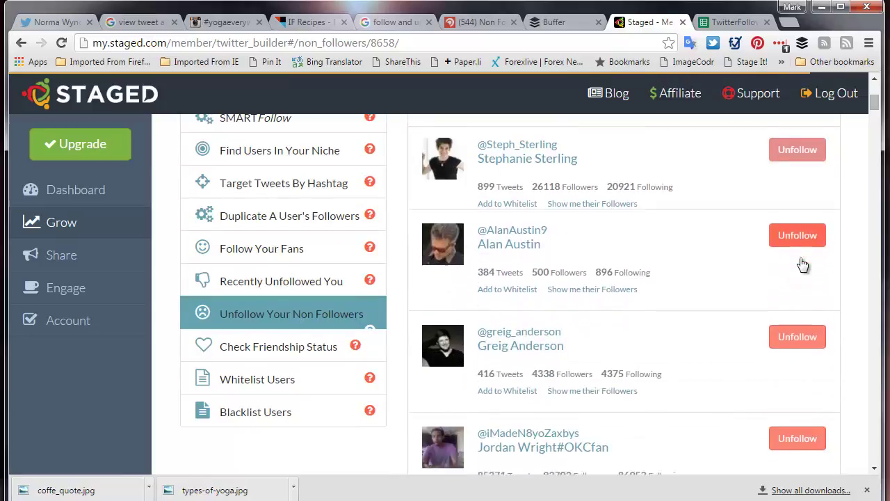
left_click(800, 256)
left_click(800, 257)
left_click(801, 259)
left_click(800, 256)
left_click(800, 256)
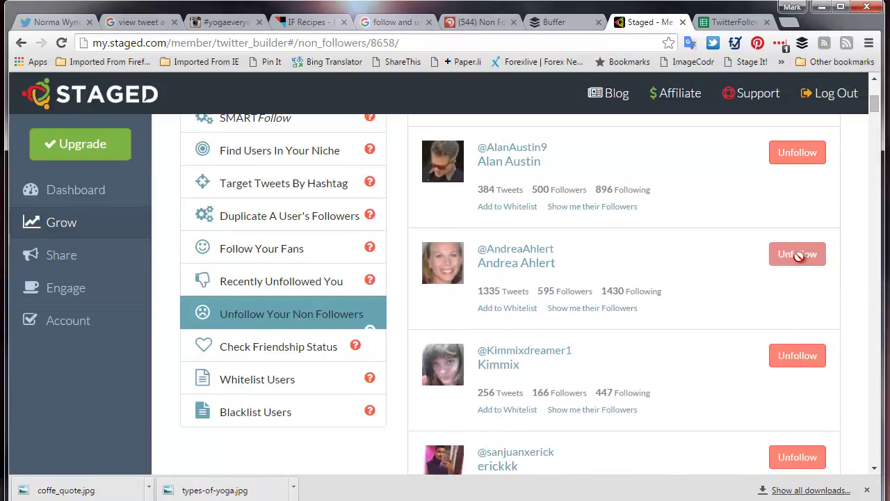
left_click(800, 257)
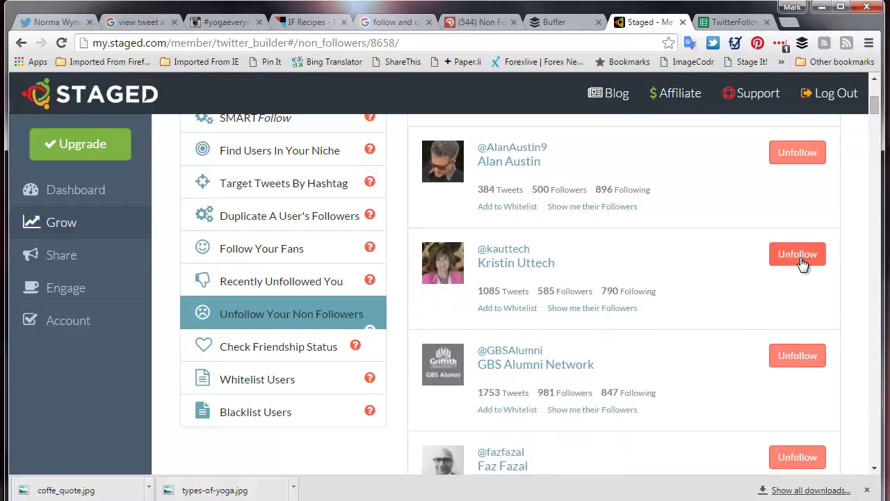
left_click(800, 257)
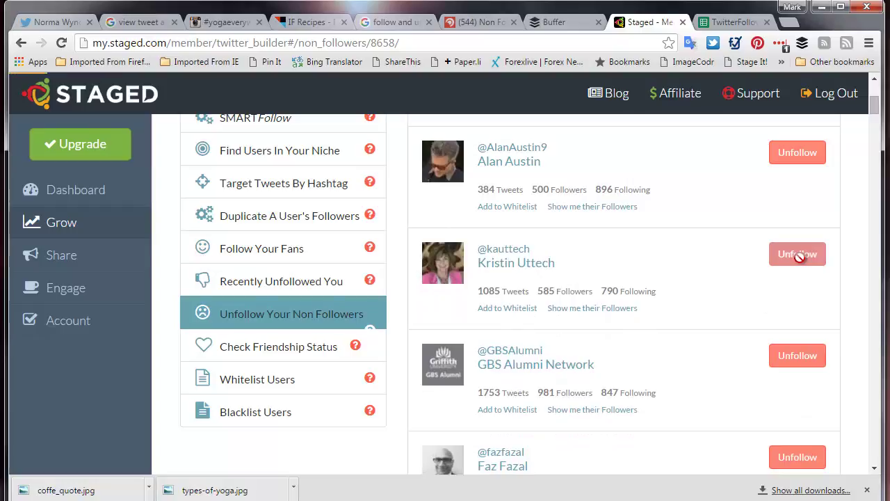
left_click(800, 257)
left_click(800, 256)
left_click(802, 262)
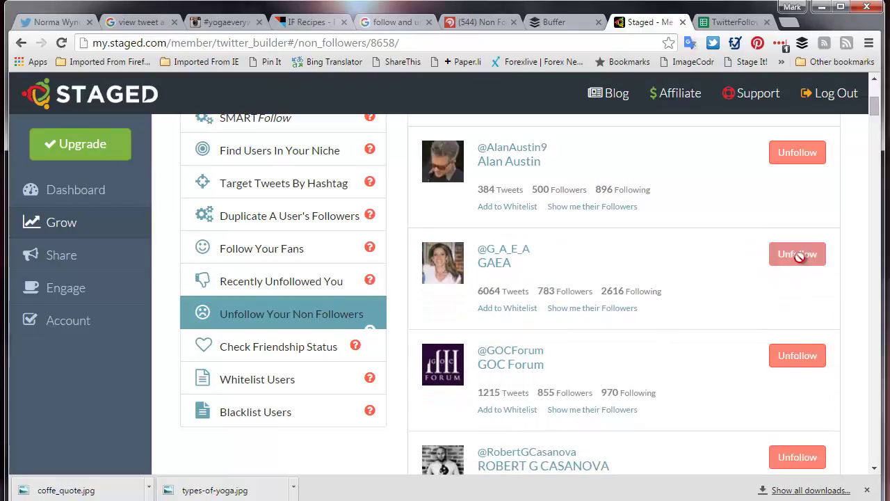
left_click(800, 257)
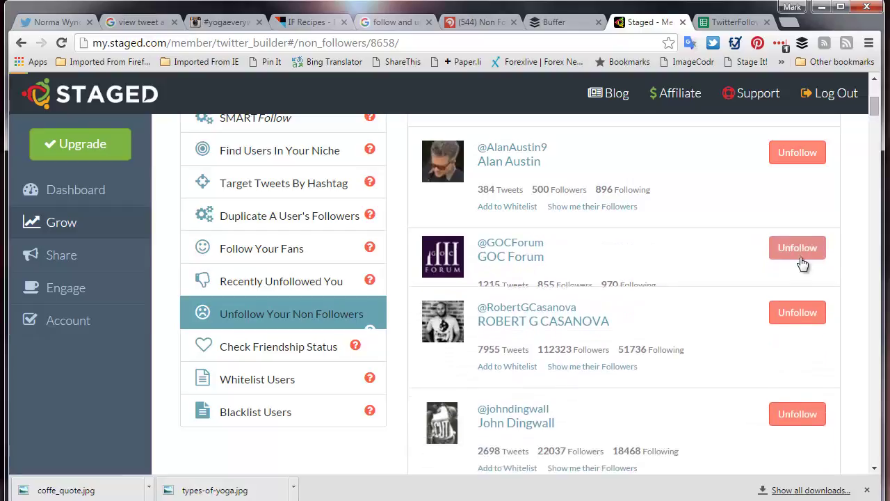
left_click(801, 258)
left_click(803, 262)
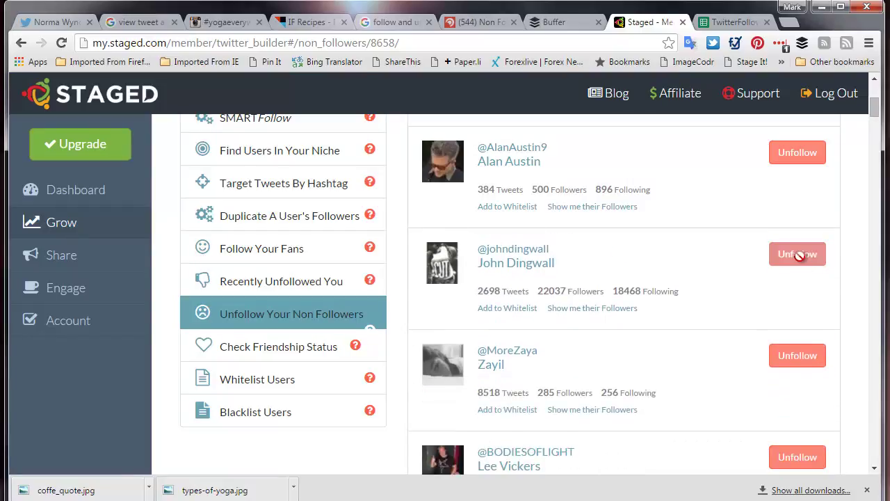
left_click(800, 257)
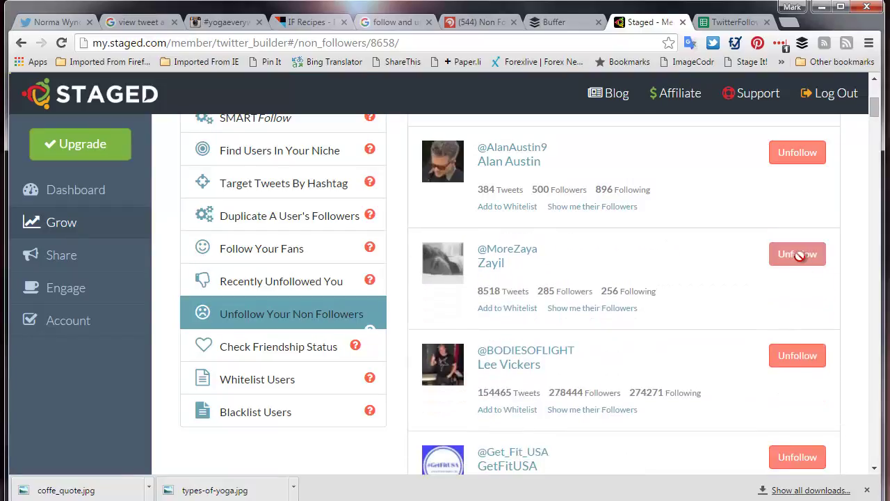
left_click(800, 255)
left_click(800, 255)
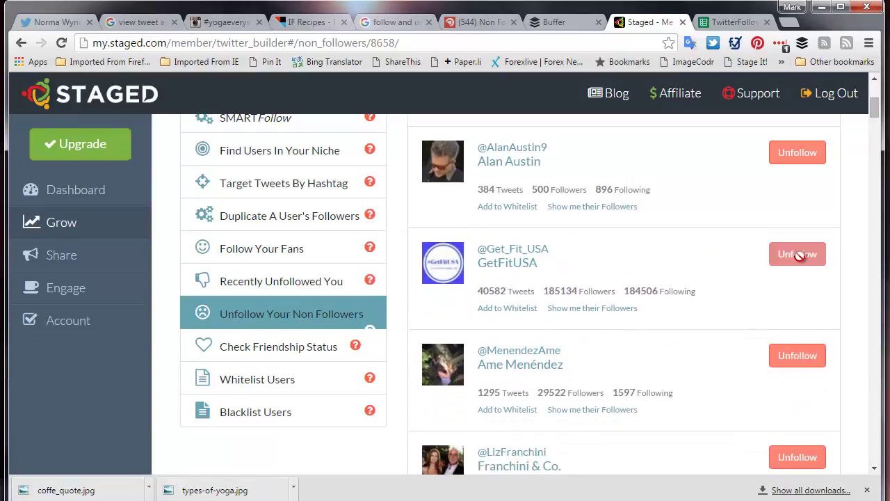
left_click(800, 256)
left_click(801, 259)
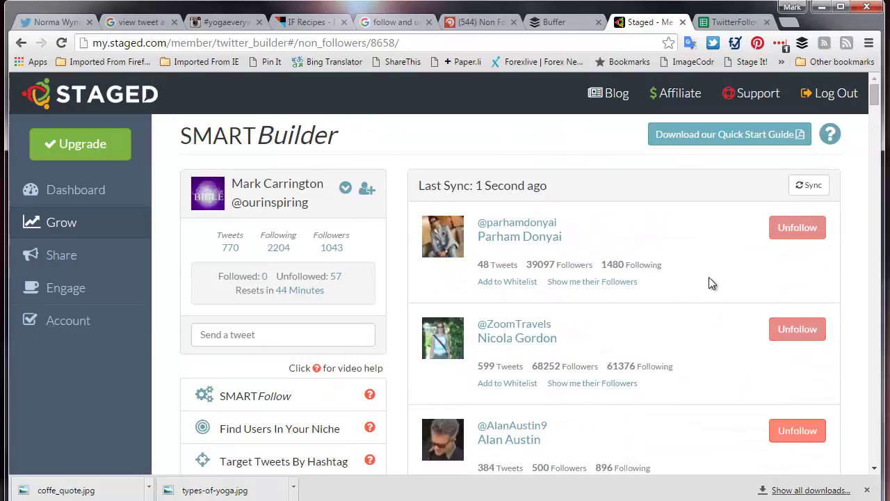
scroll(732, 334, "down", 4)
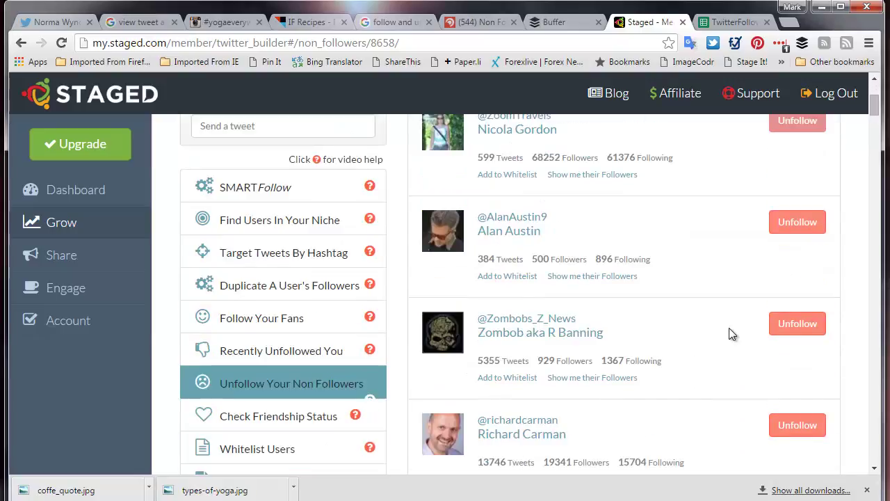
left_click(799, 255)
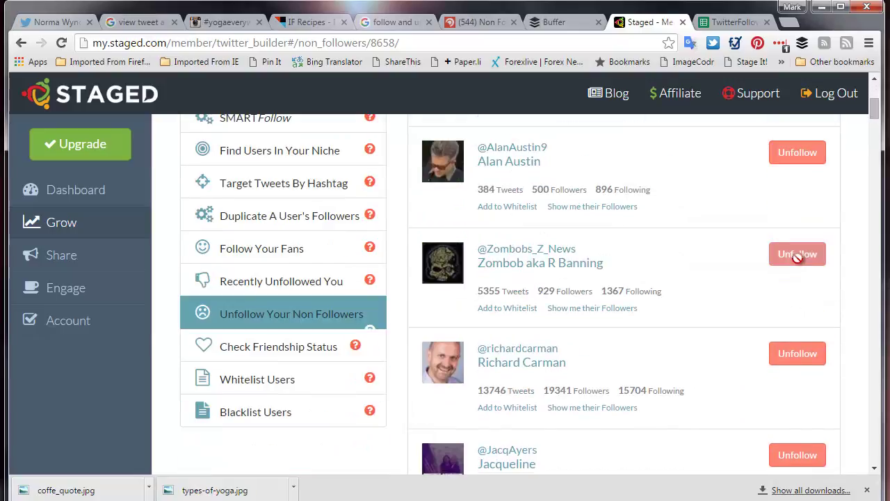
left_click(798, 259)
left_click(801, 263)
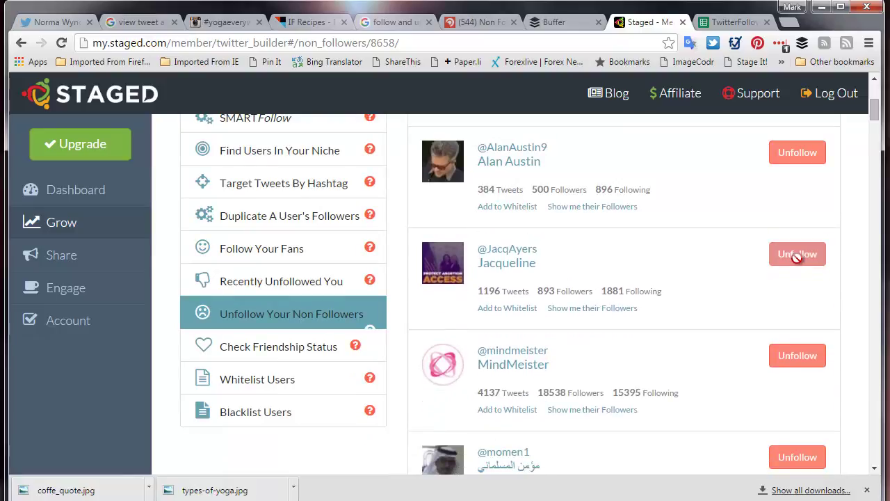
left_click(800, 263)
left_click(798, 258)
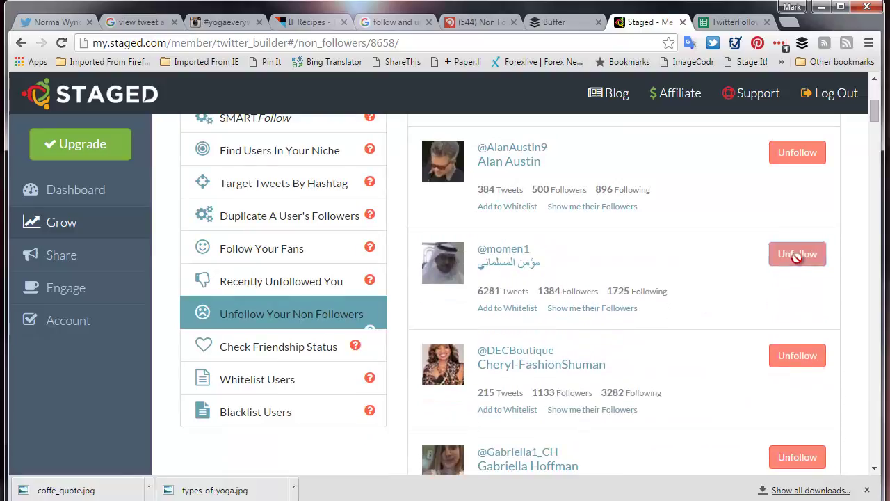
left_click(798, 256)
left_click(798, 255)
left_click(798, 255)
left_click(798, 255)
left_click(798, 255)
left_click(798, 256)
left_click(798, 255)
left_click(798, 255)
left_click(798, 255)
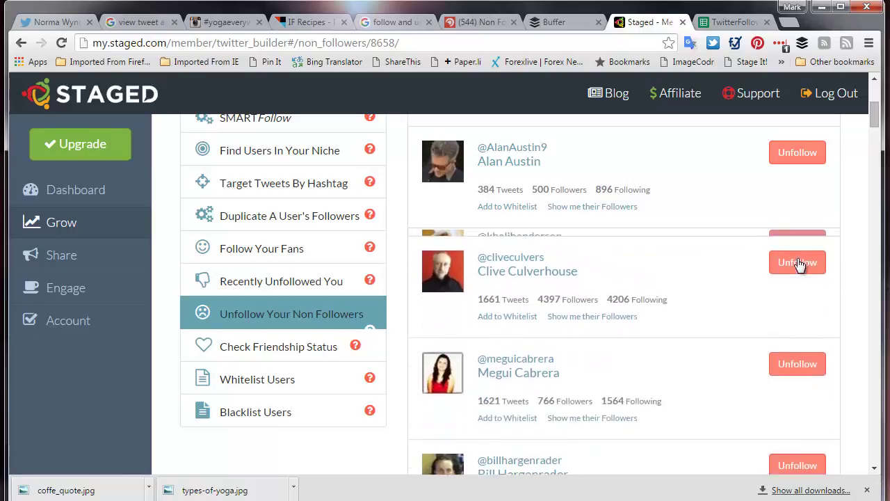
left_click(798, 255)
left_click(798, 255)
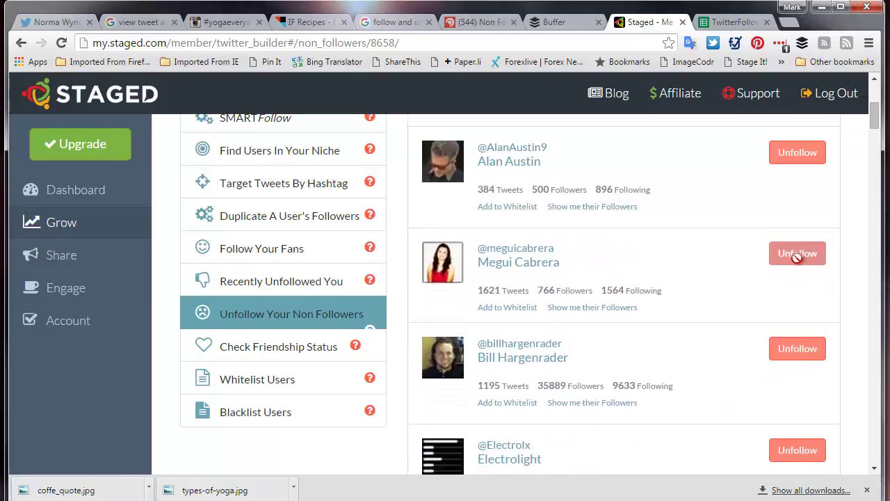
left_click(798, 256)
left_click(800, 223)
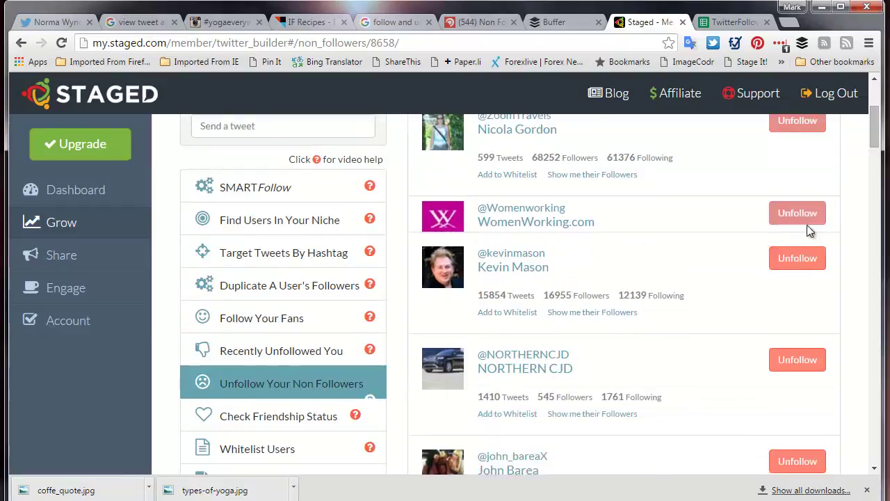
left_click(798, 224)
left_click(798, 224)
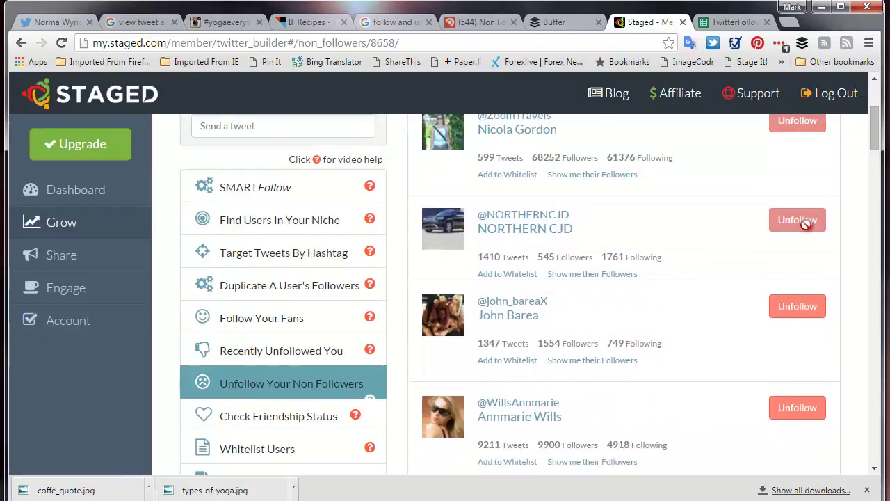
left_click(798, 224)
left_click(809, 226)
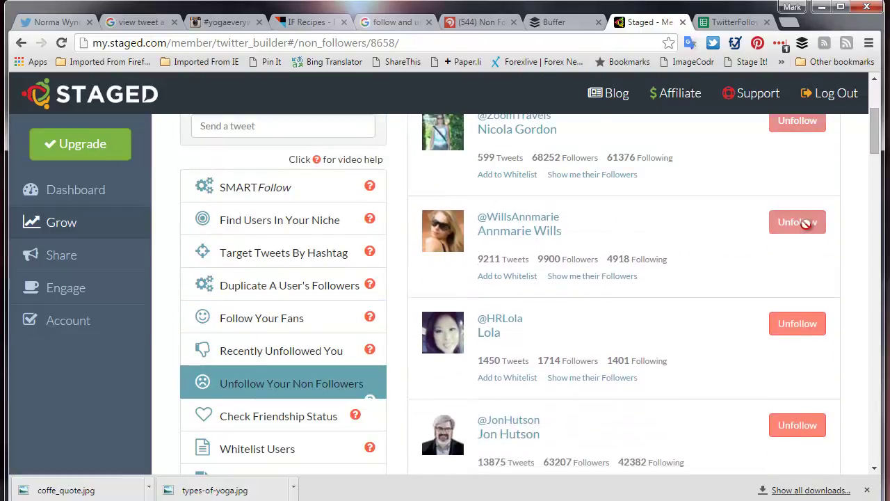
left_click(808, 226)
left_click(809, 227)
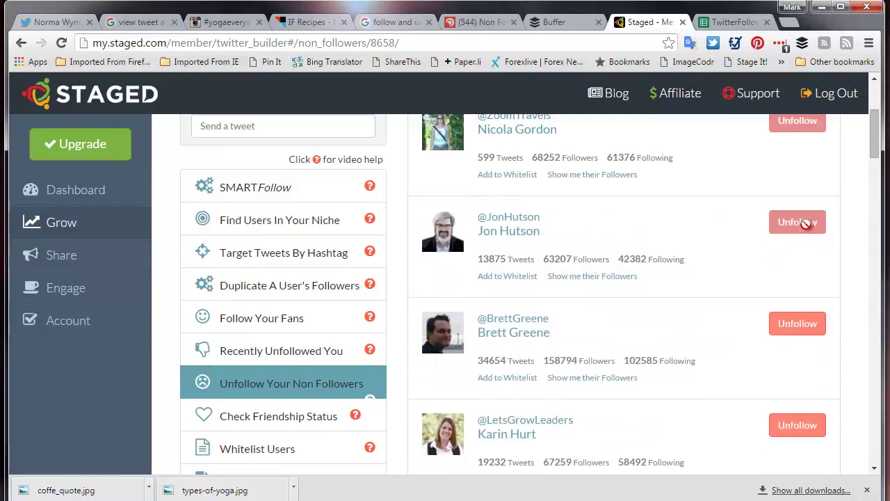
left_click(808, 227)
left_click(808, 227)
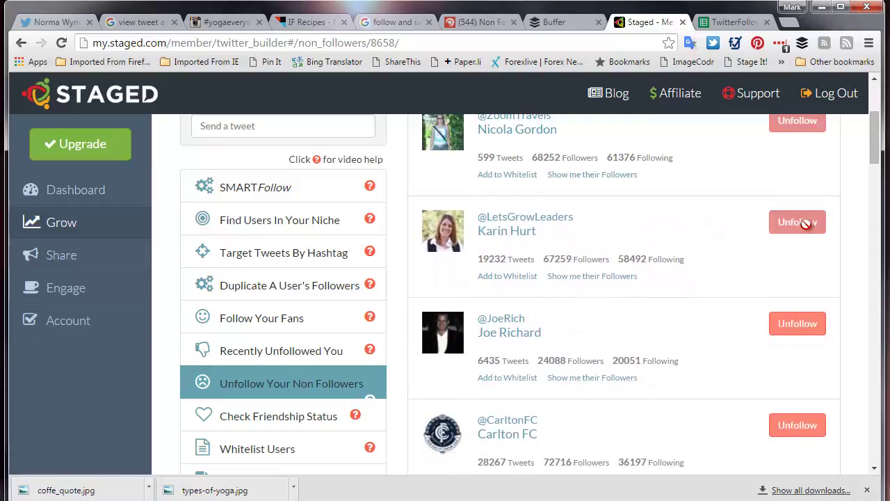
left_click(808, 227)
left_click(807, 224)
left_click(806, 223)
left_click(805, 224)
left_click(805, 229)
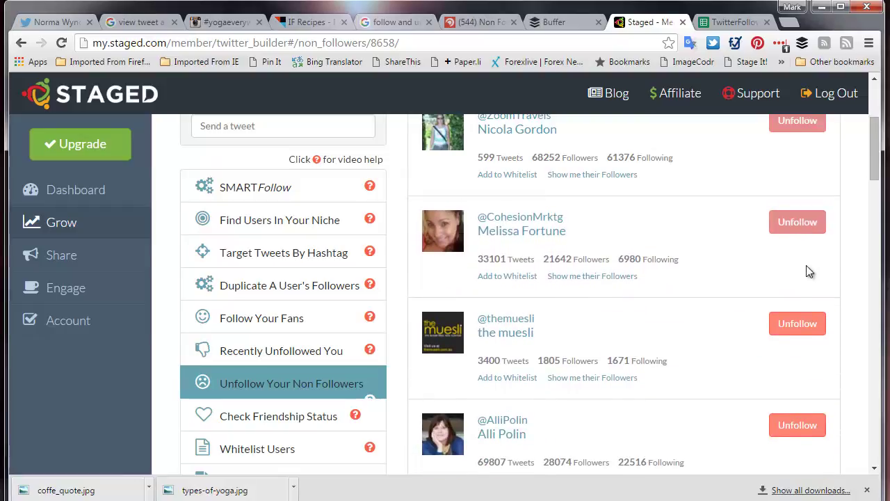
left_click(803, 228)
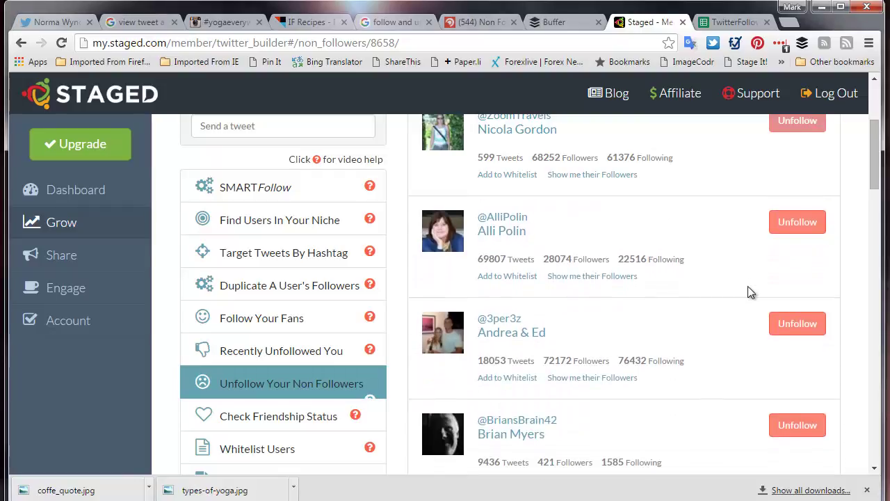
scroll(748, 292, "up", 3)
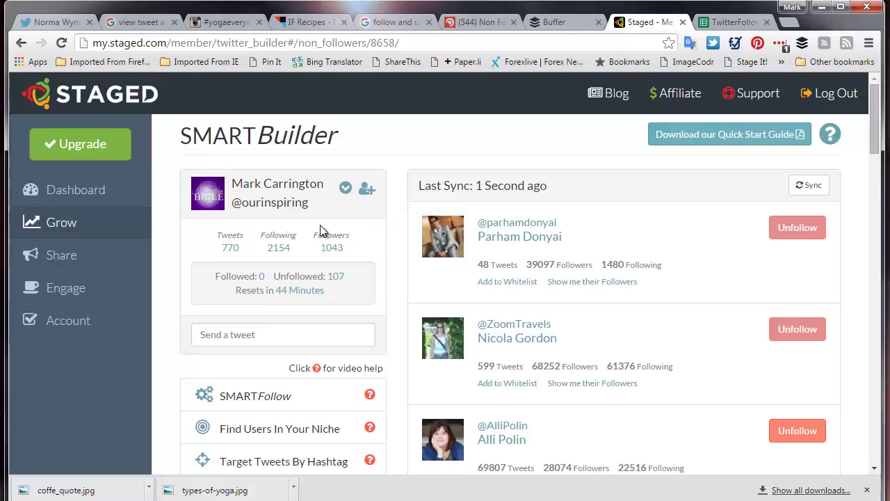
left_click(345, 188)
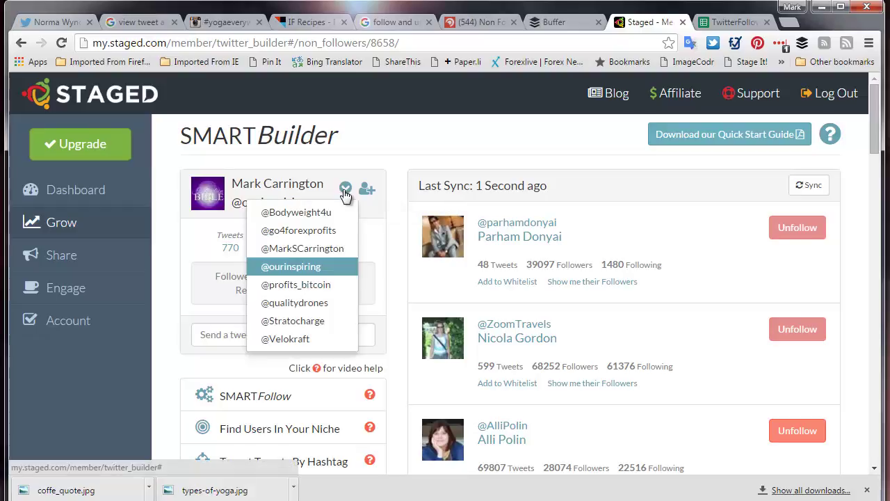
left_click(306, 214)
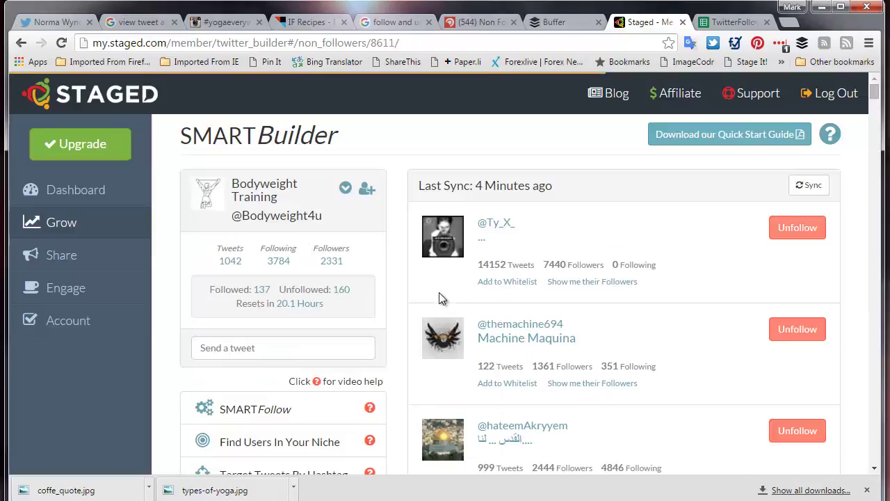
left_click(257, 415)
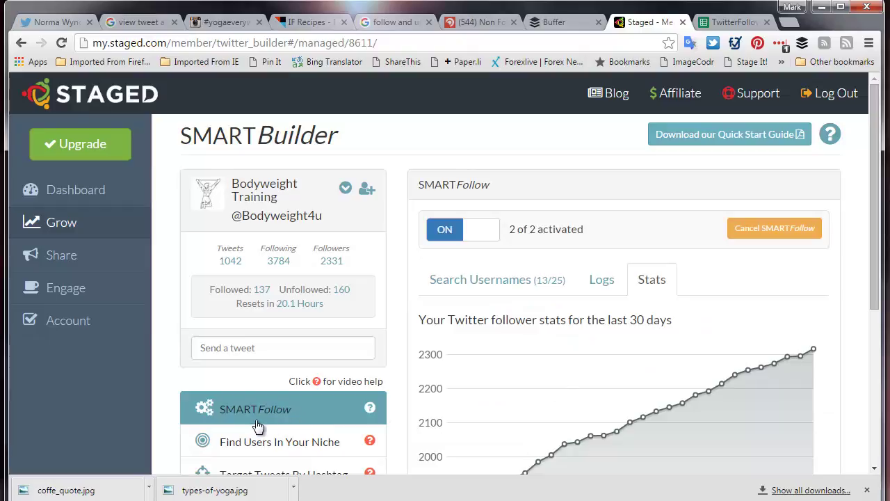
left_click(602, 291)
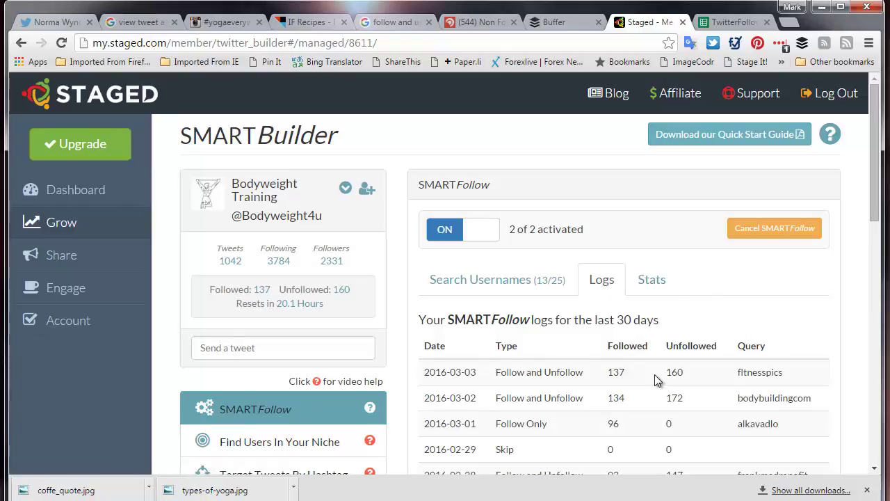
scroll(657, 379, "down", 2)
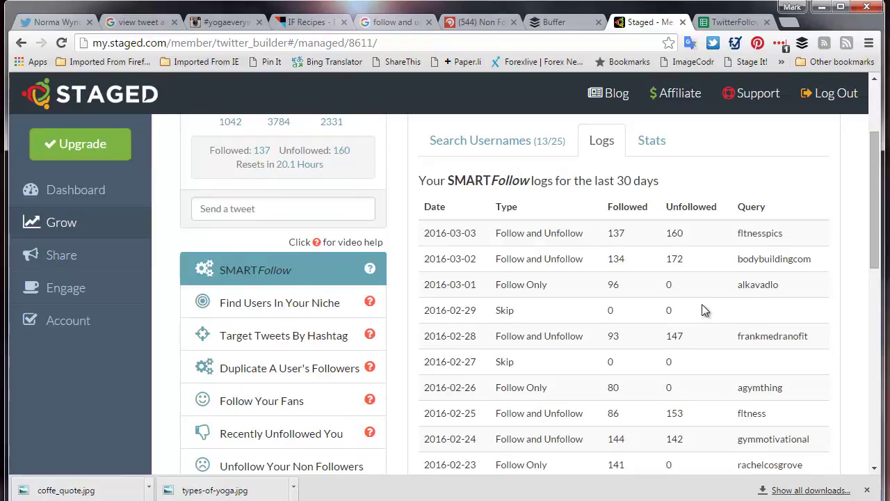
scroll(701, 310, "down", 1)
scroll(696, 304, "up", 1)
scroll(636, 334, "up", 1)
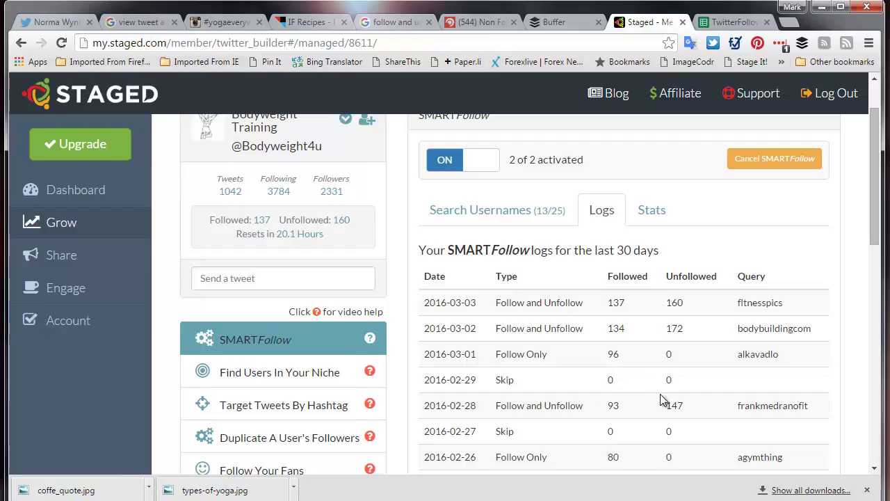
scroll(670, 391, "down", 1)
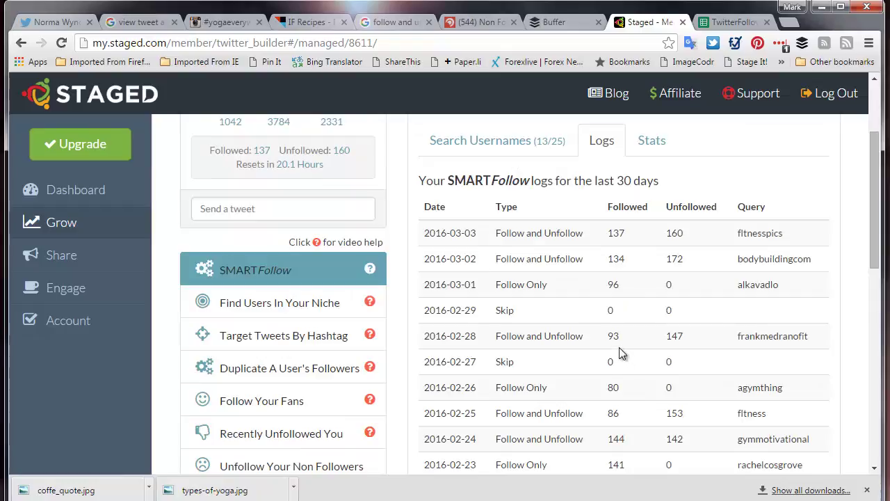
scroll(677, 346, "down", 1)
scroll(676, 346, "down", 4)
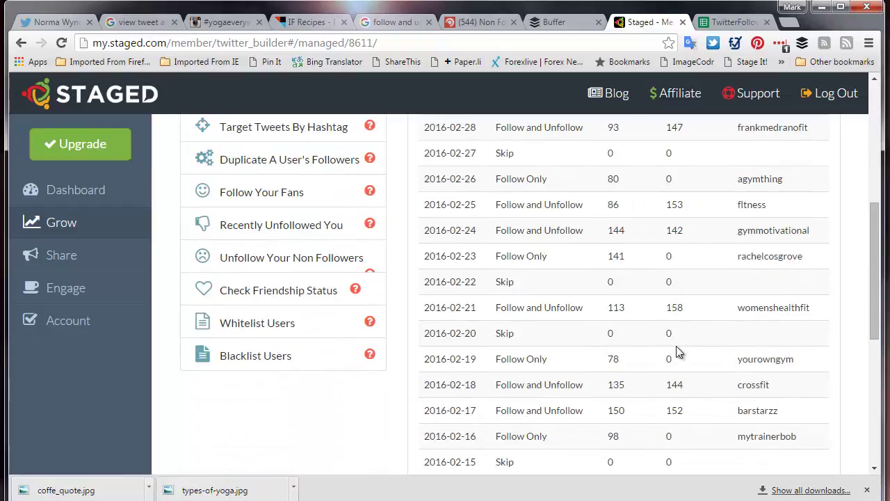
scroll(677, 346, "down", 3)
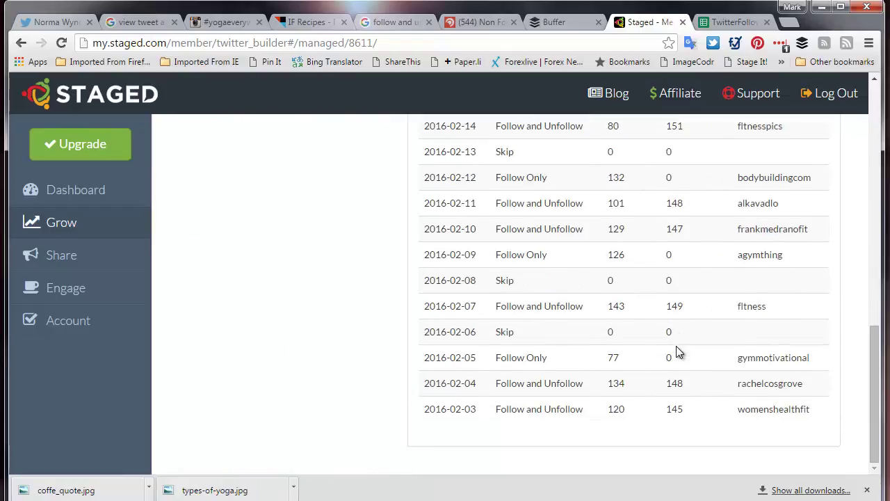
scroll(669, 413, "up", 10)
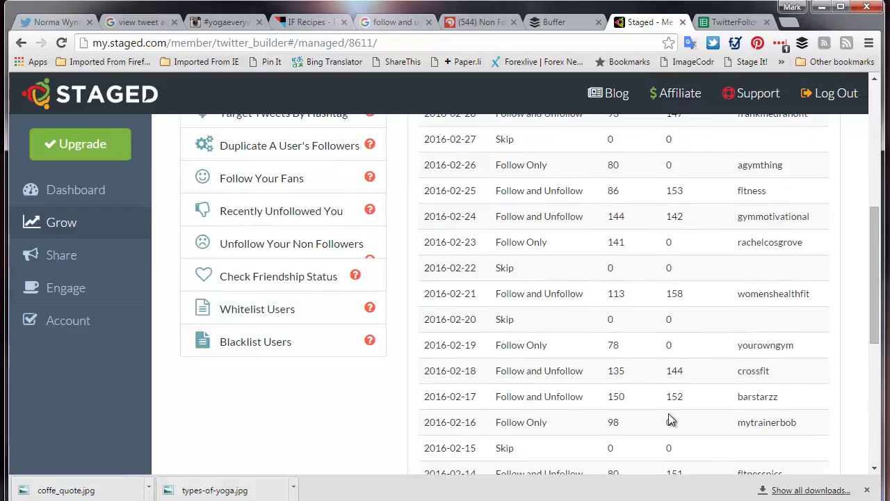
left_click(652, 288)
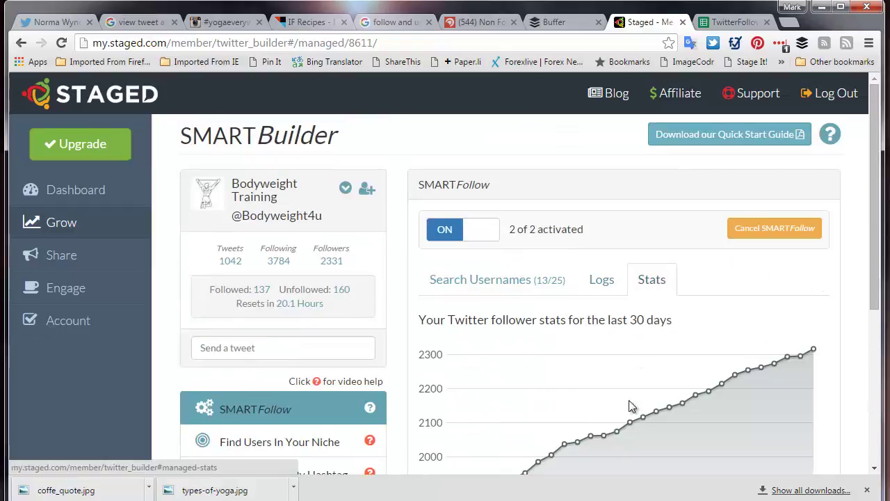
scroll(640, 428, "down", 2)
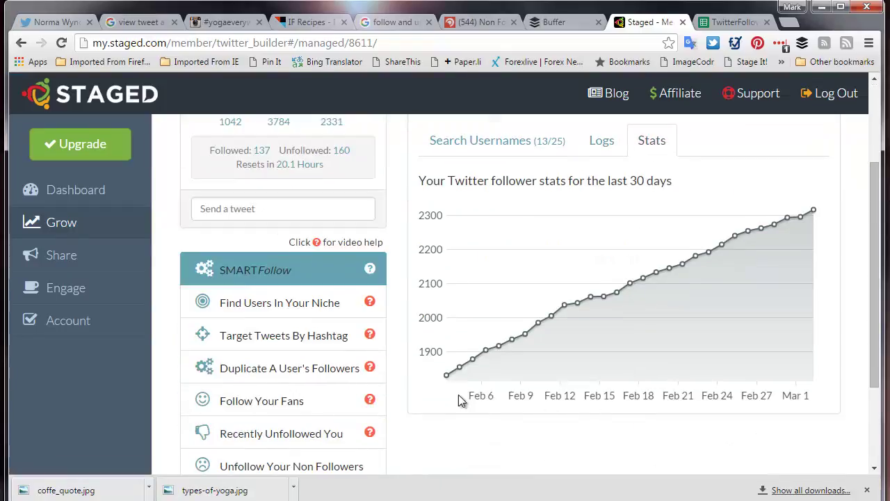
mouse_move(446, 379)
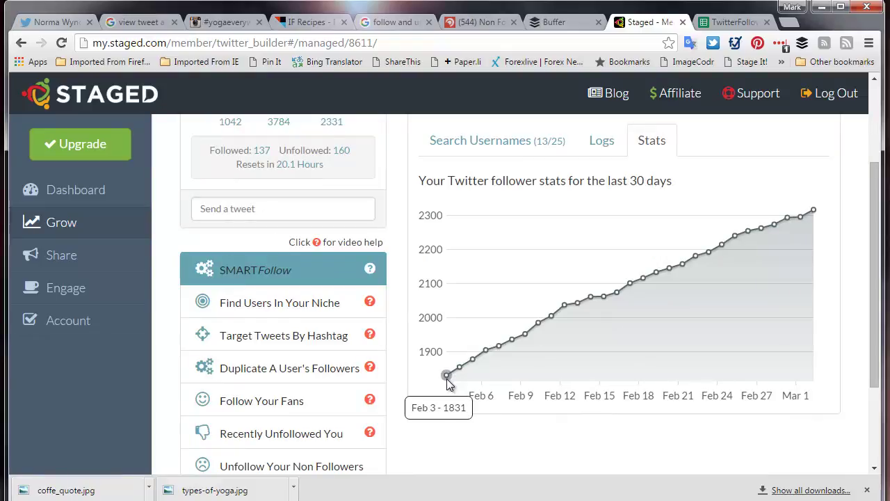
mouse_move(814, 214)
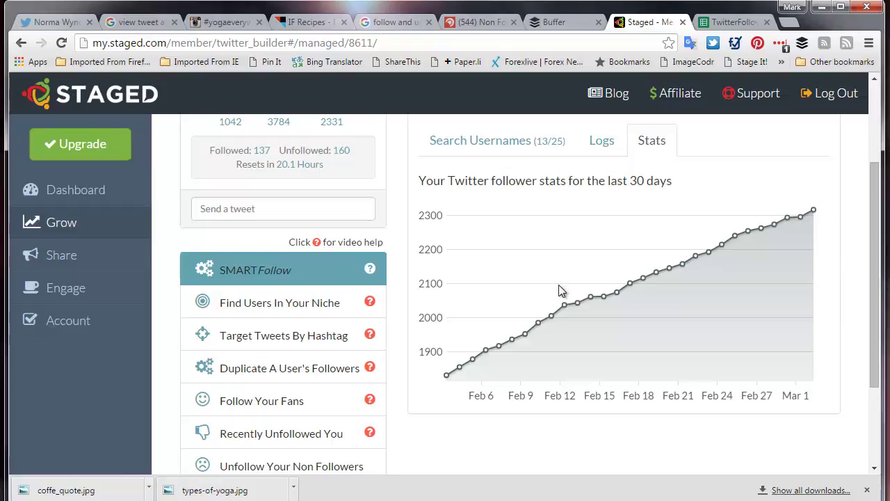
scroll(558, 290, "down", 1)
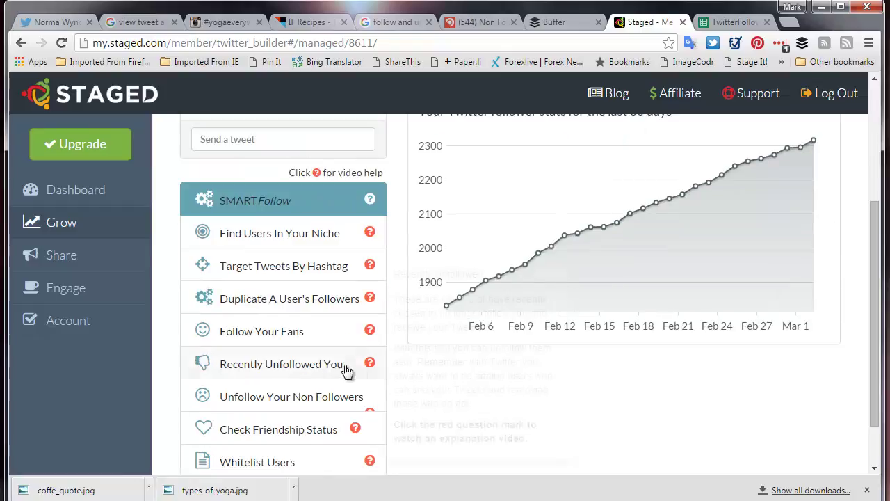
left_click(288, 366)
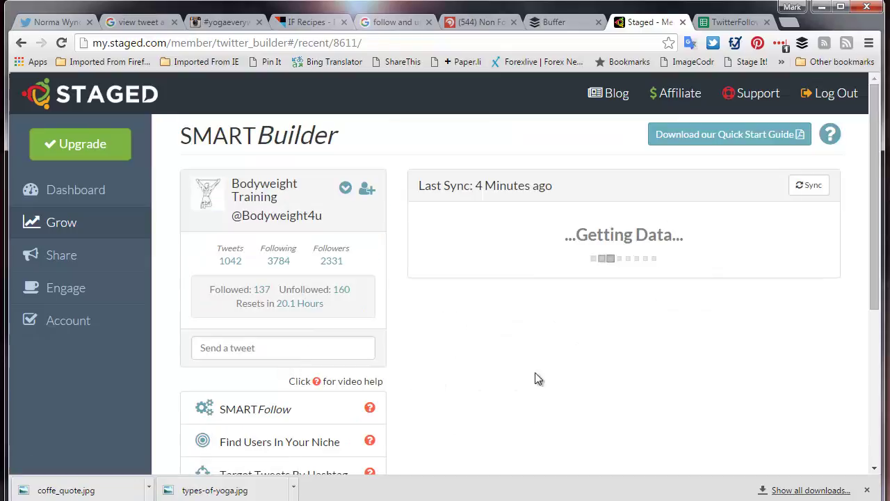
scroll(544, 378, "down", 1)
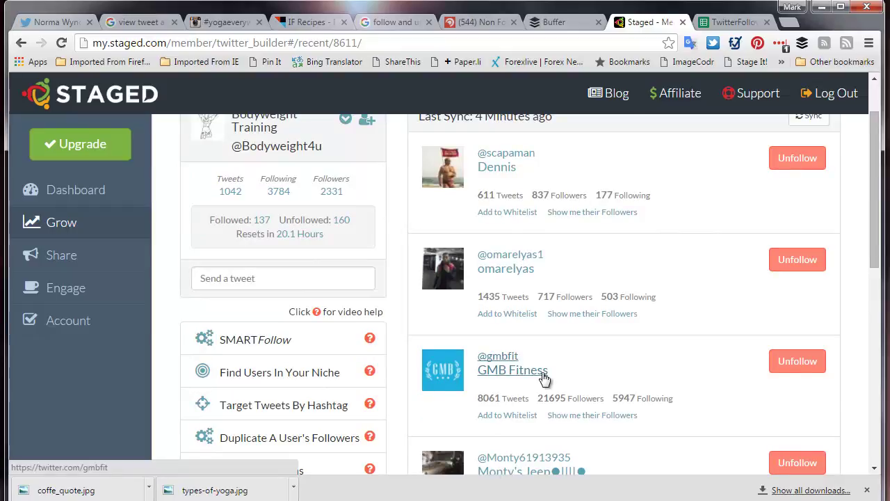
scroll(544, 378, "down", 1)
scroll(544, 378, "down", 1)
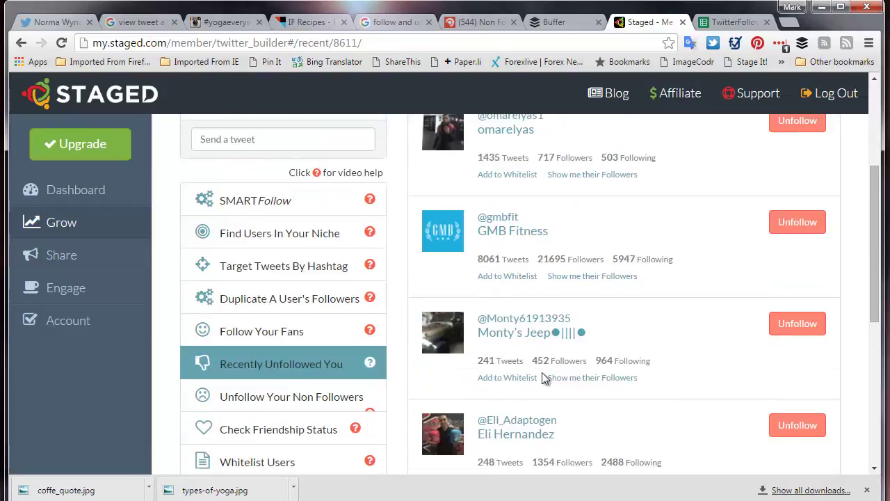
scroll(544, 378, "up", 3)
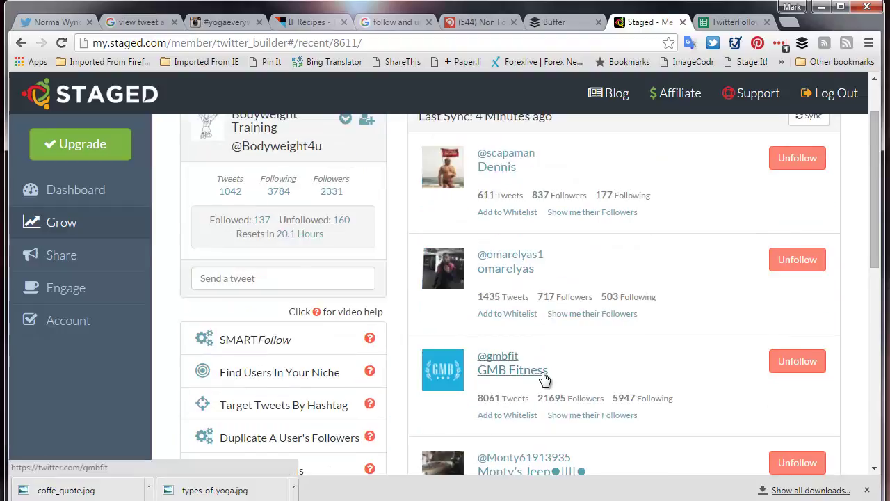
scroll(542, 372, "down", 1)
scroll(563, 354, "up", 1)
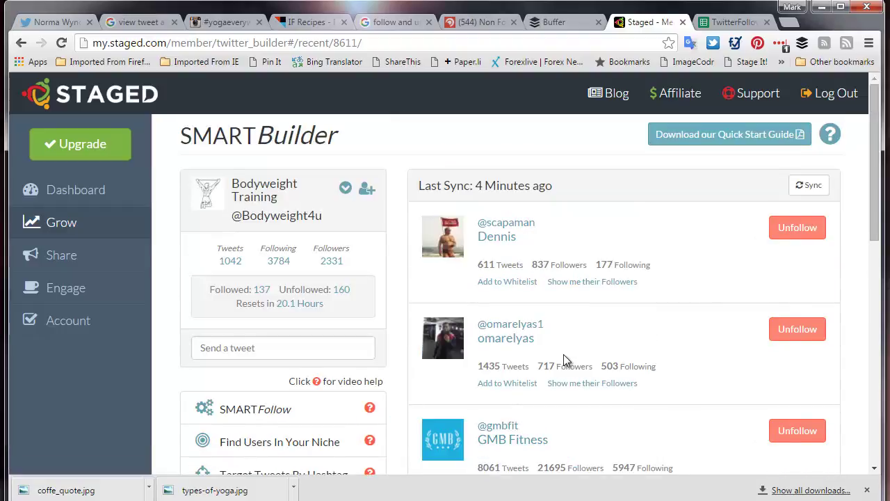
left_click(62, 24)
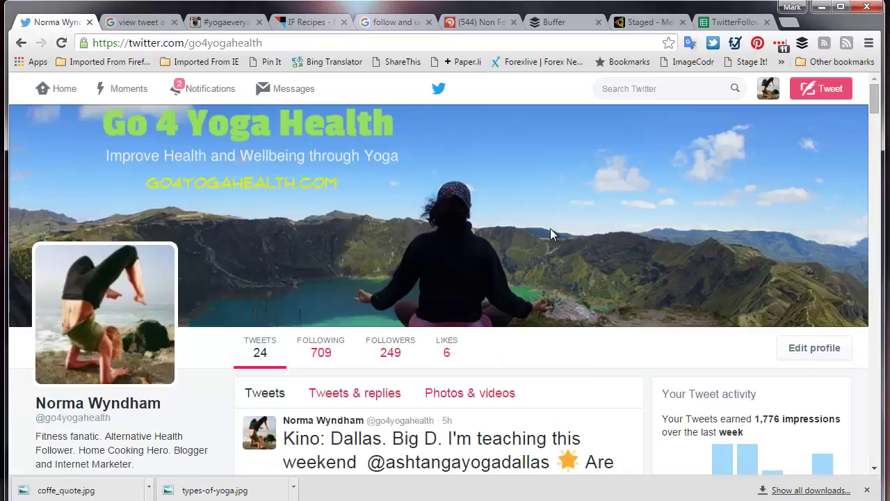
scroll(645, 334, "down", 1)
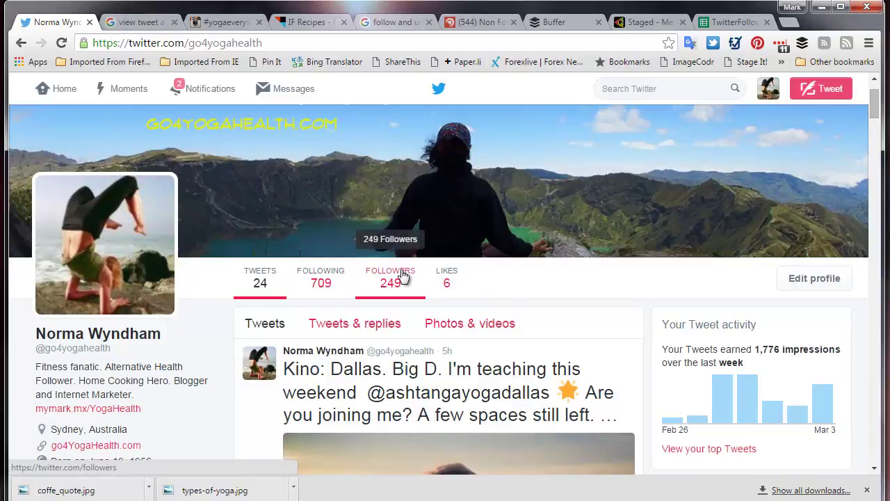
left_click(479, 22)
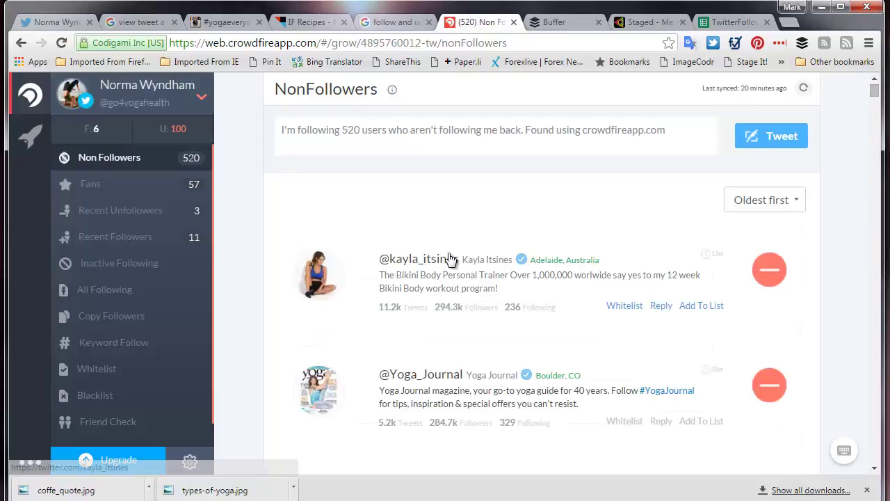
mouse_move(451, 258)
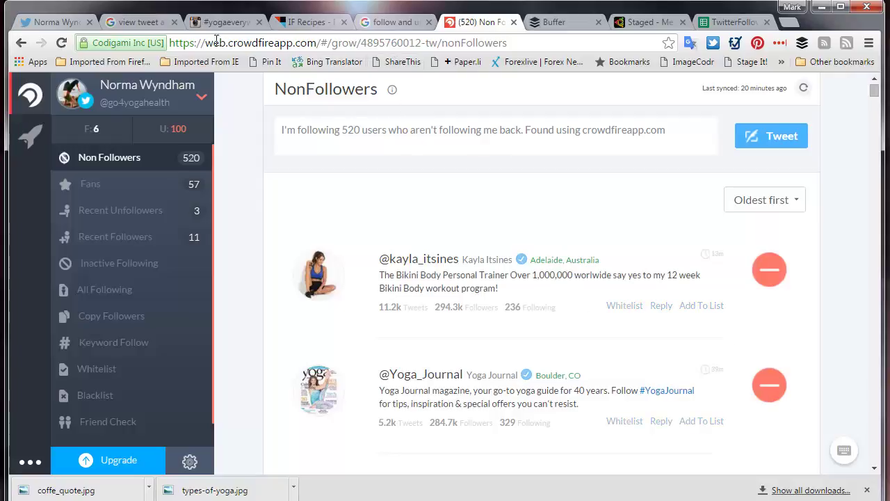
Switch to the personal IF recipes in IFTTT and review the Instagram-to-Buffer recipe for #yogaeverywhere and the Instagram-to-Twitter recipe.
left_click(315, 24)
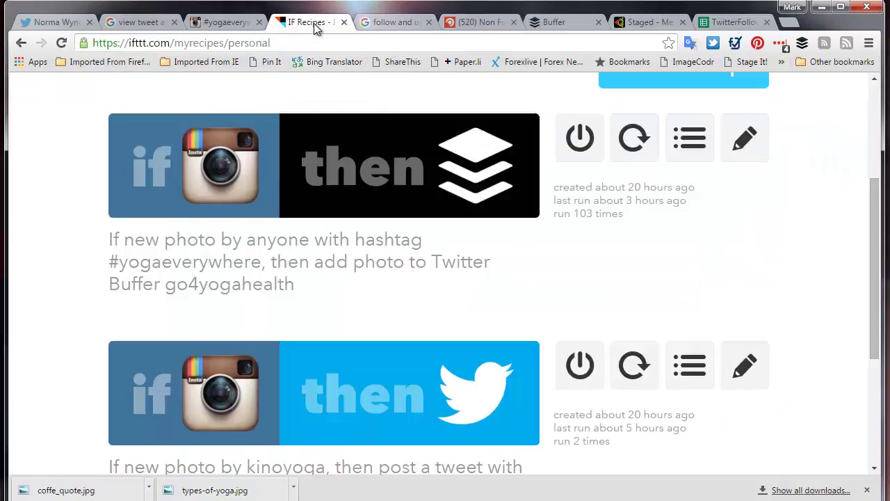
scroll(442, 304, "up", 2)
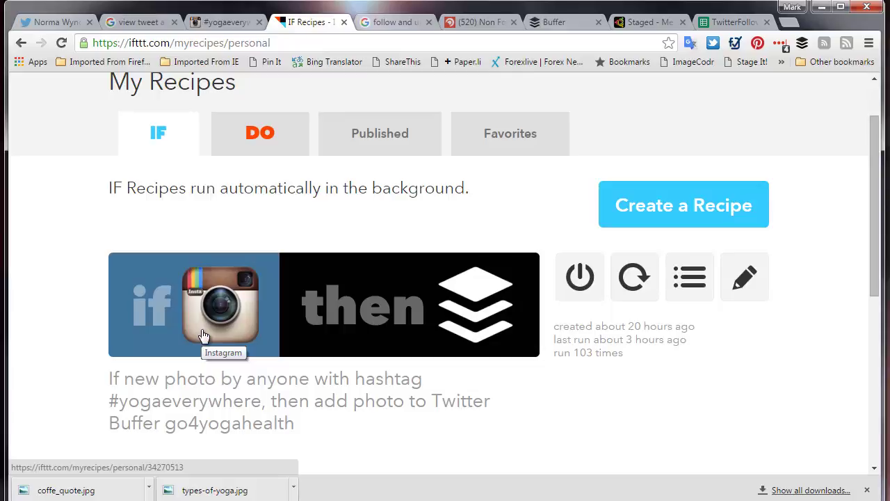
scroll(175, 261, "up", 1)
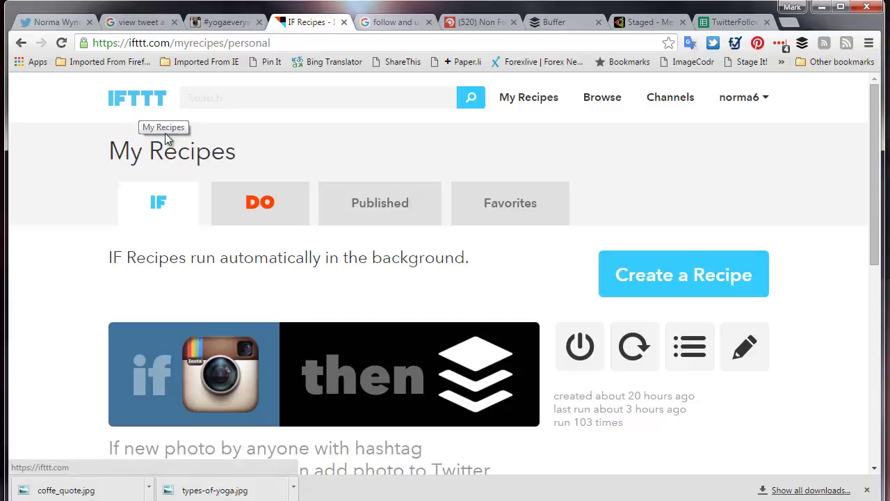
scroll(429, 315, "down", 1)
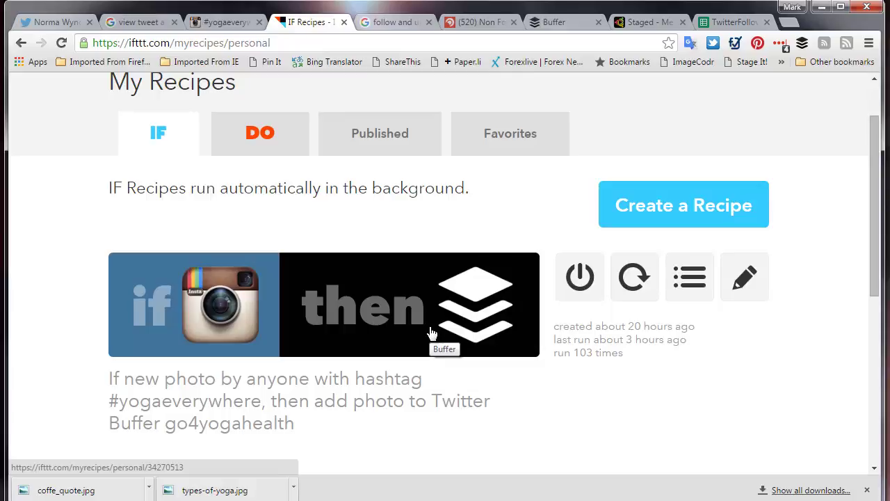
scroll(417, 331, "down", 2)
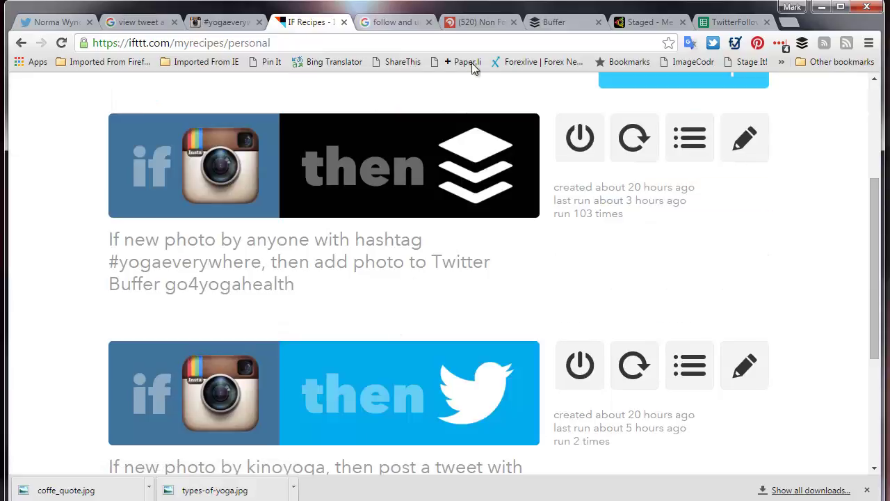
Switch to Buffer, review the go4yogahealth weekly queue calendar from morning to evening, and preview the already sent 7:43 post.
left_click(546, 23)
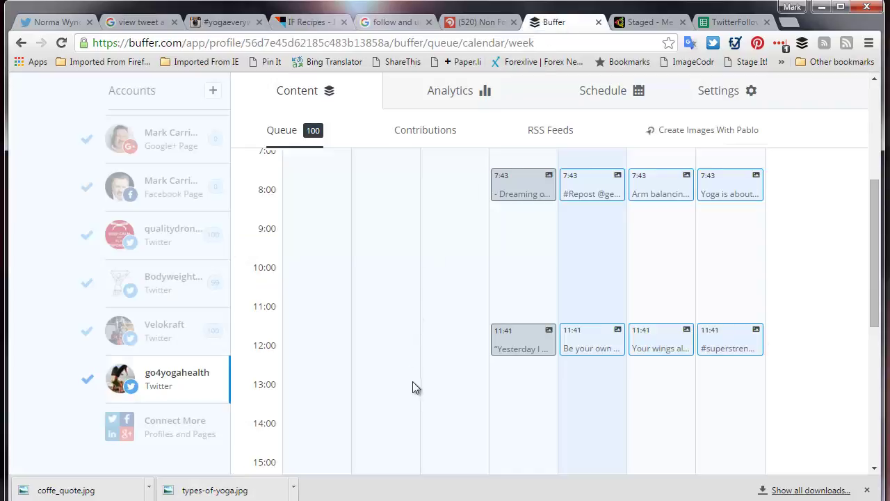
scroll(418, 383, "up", 2)
scroll(417, 383, "down", 1)
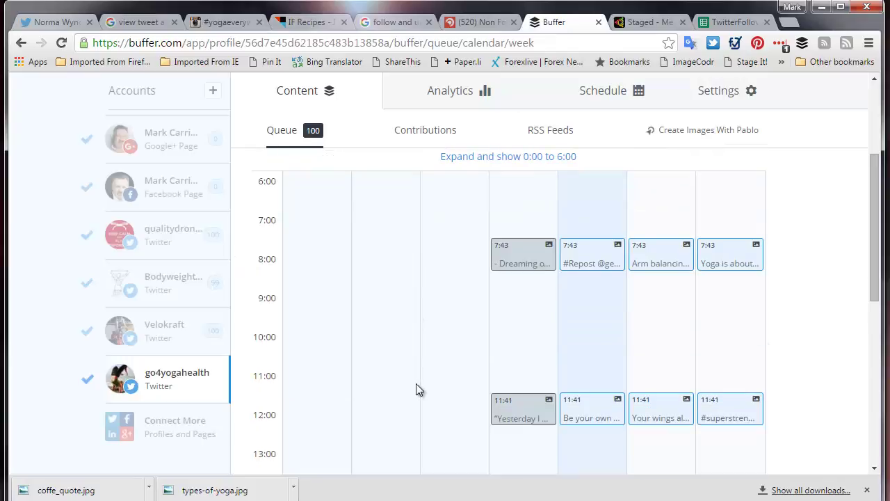
scroll(418, 386, "down", 2)
scroll(421, 386, "up", 1)
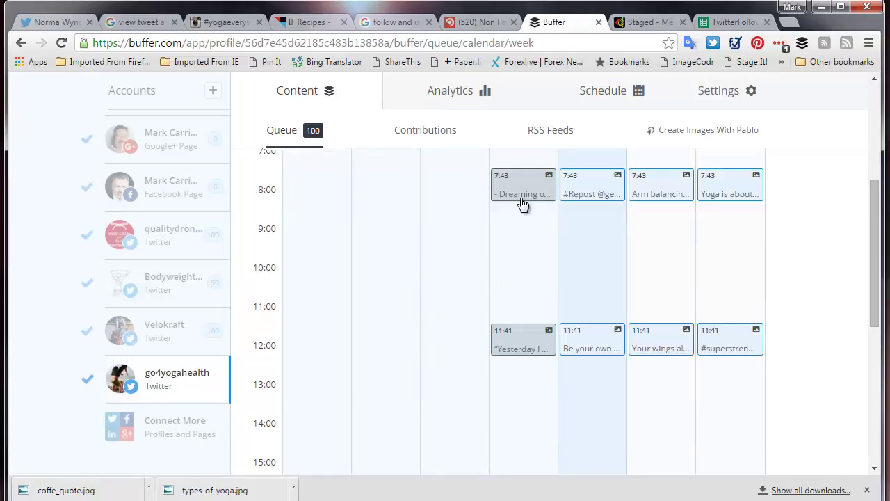
mouse_move(523, 202)
scroll(523, 348, "down", 3)
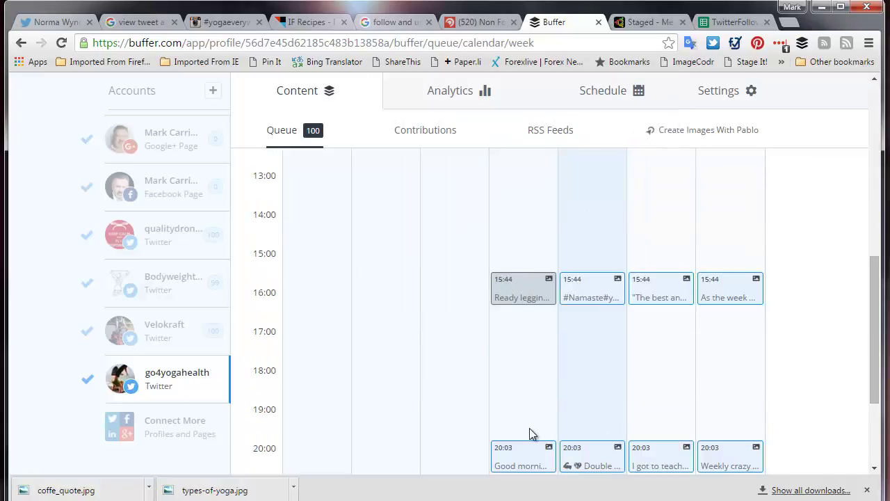
scroll(531, 432, "down", 2)
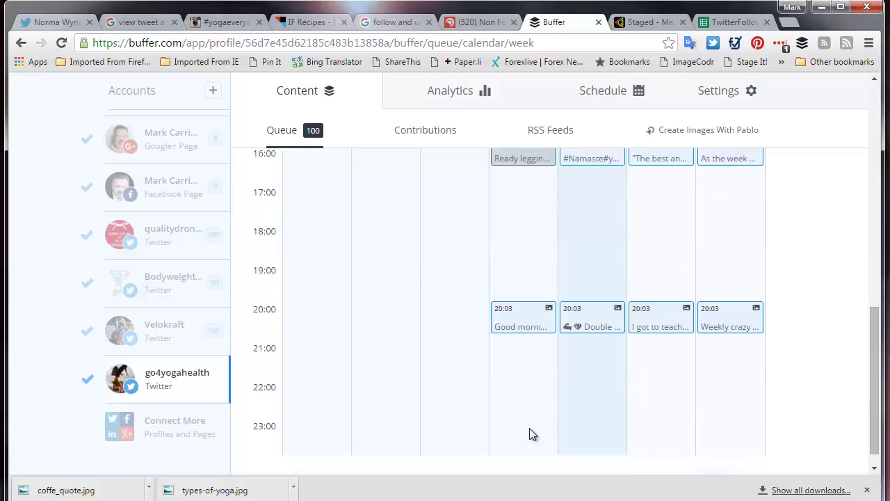
mouse_move(512, 166)
scroll(453, 286, "up", 6)
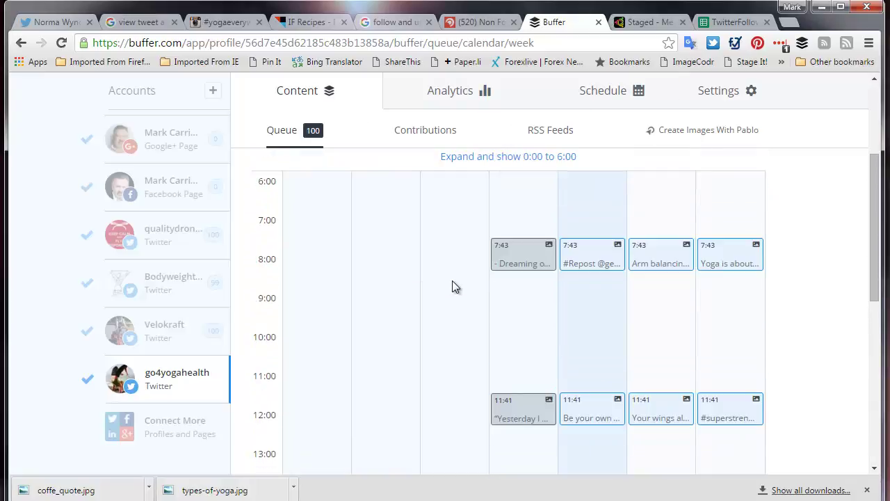
mouse_move(531, 263)
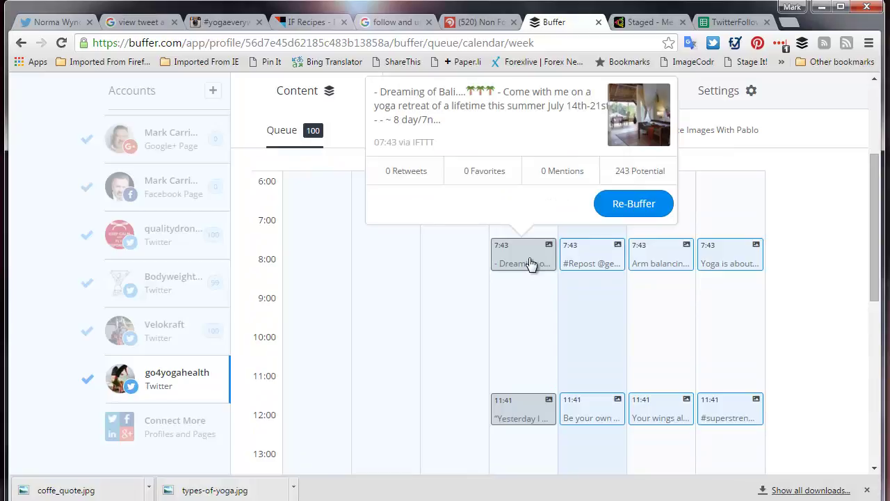